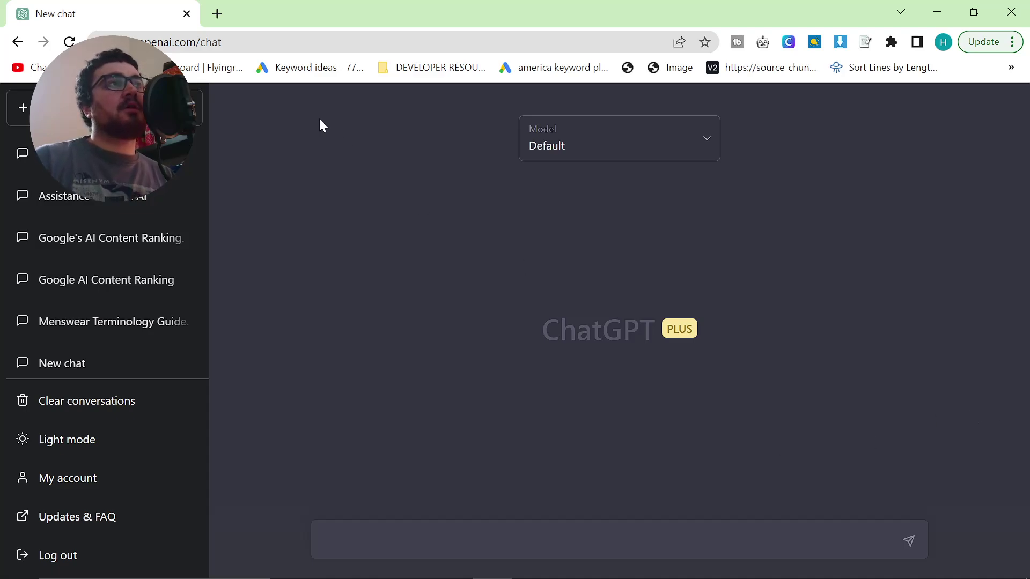
- Load 2men.it/sitemap.xml in a new tab to view its sub-sitemap index
click(216, 8)
text(2men.)
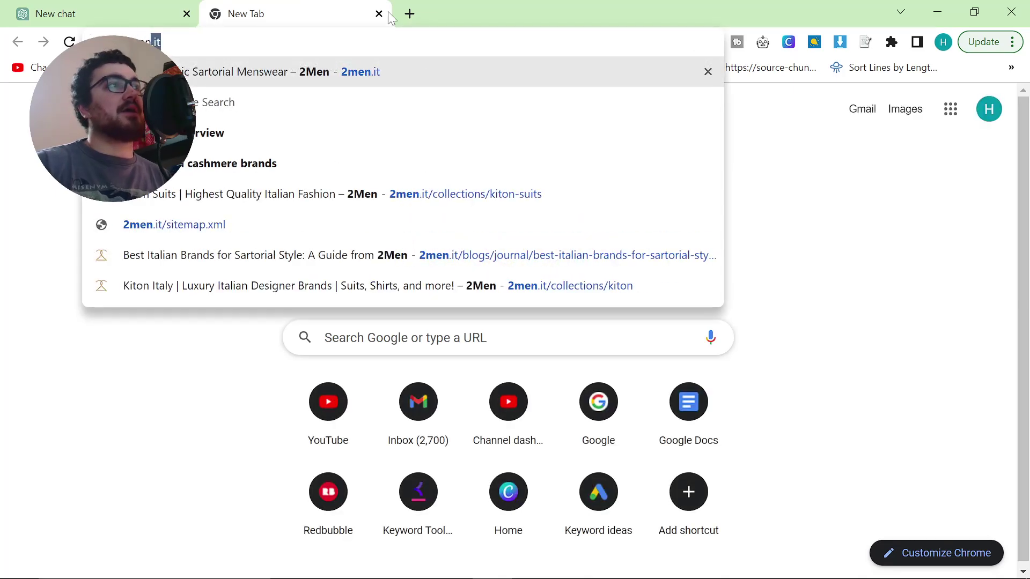
text(it/sitemap.xml)
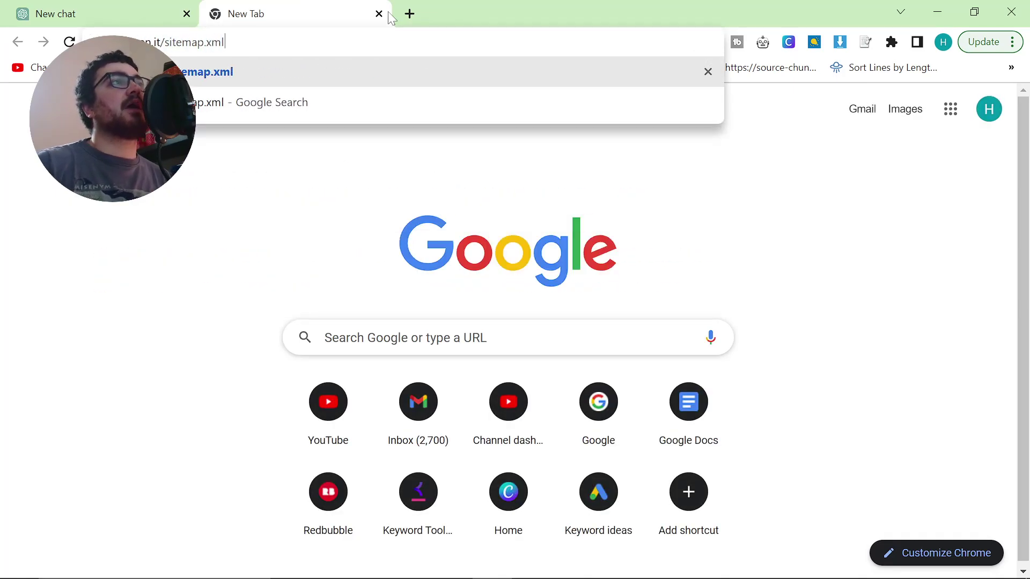
key(Return)
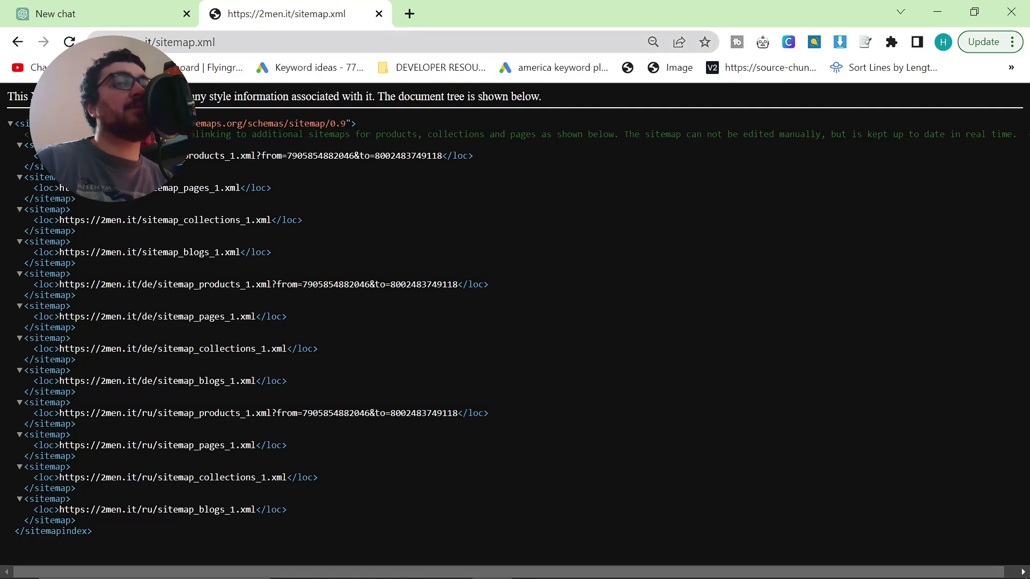
- Go to google.com in a new tab and search for 'site:2men.it sitemap'
click(409, 13)
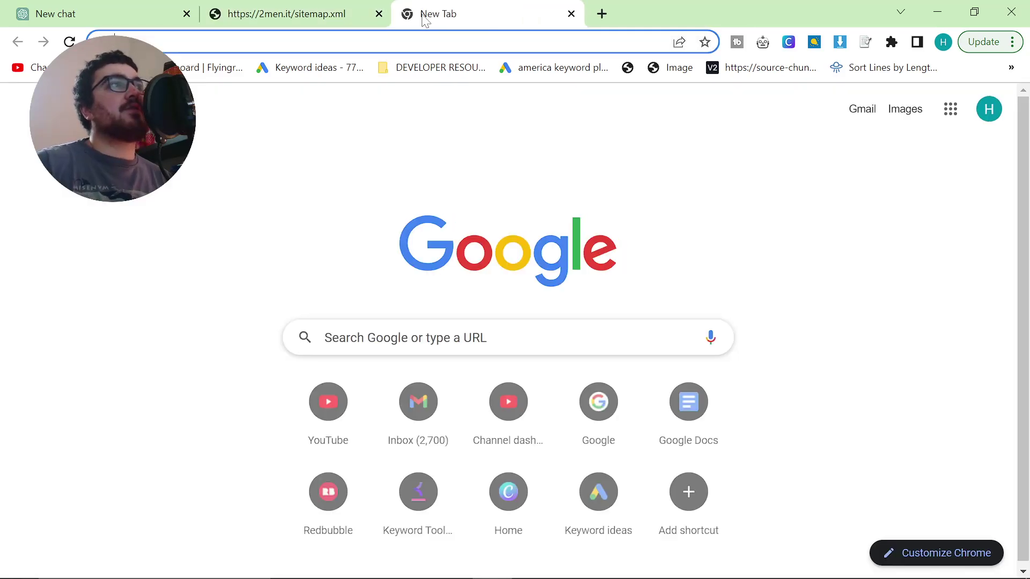
text(google.com)
key(Return)
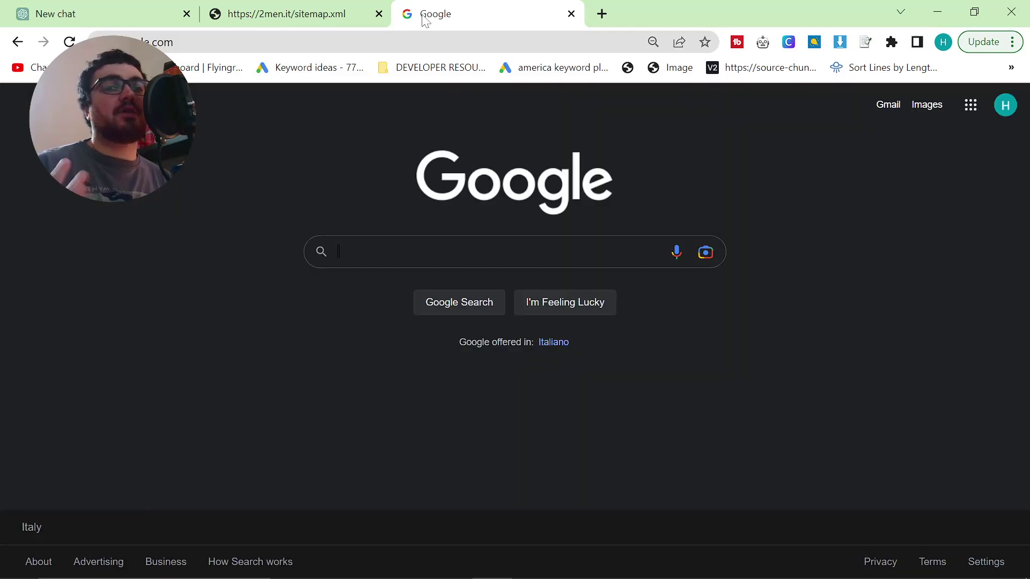
text(site:2men.)
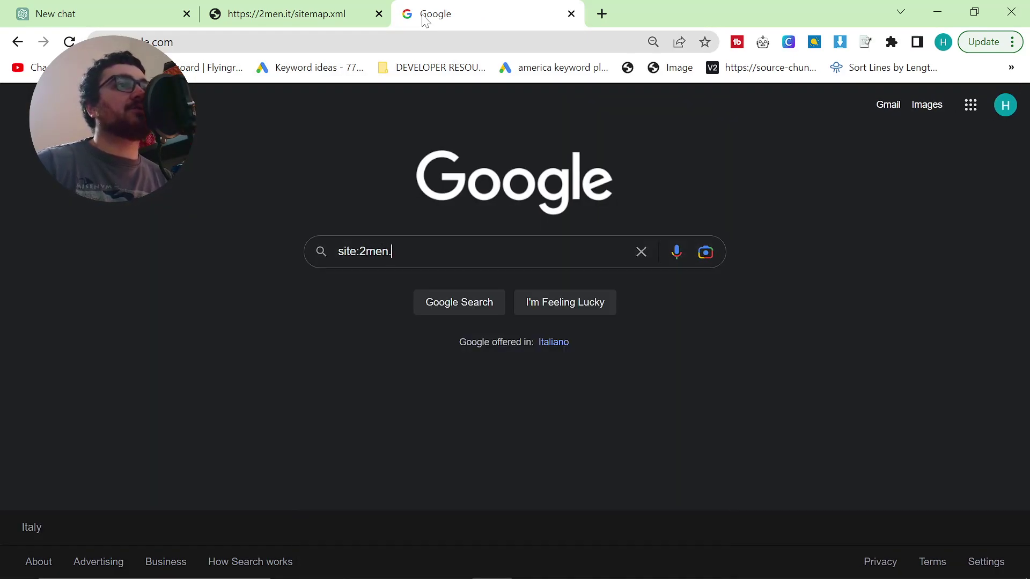
text(it sitemap)
key(Return)
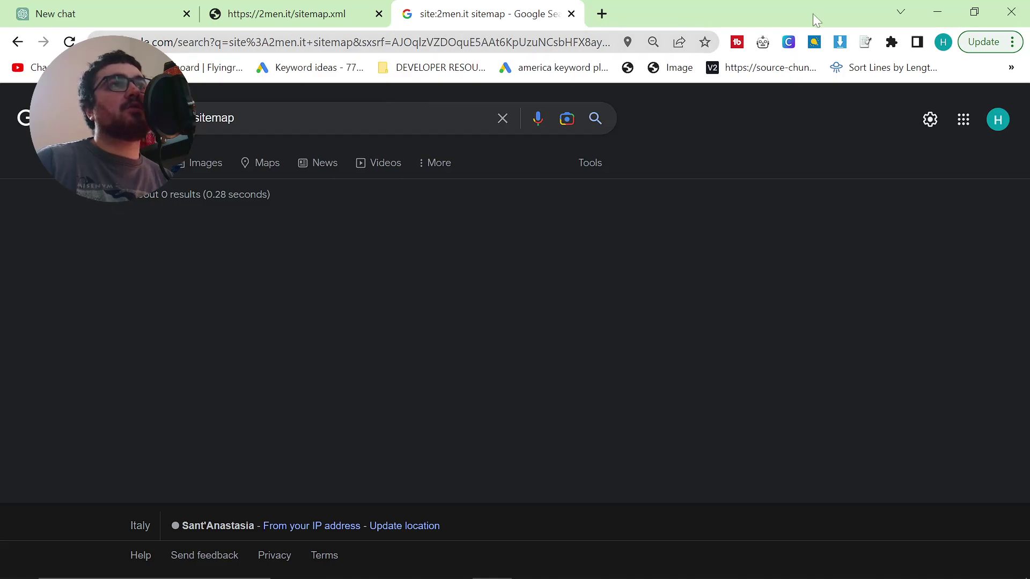
- Open the Google Search Console page in a new tab
click(601, 14)
text(sea#)
key(Return)
click(584, 47)
text(search.google.com/search-console/about)
key(Return)
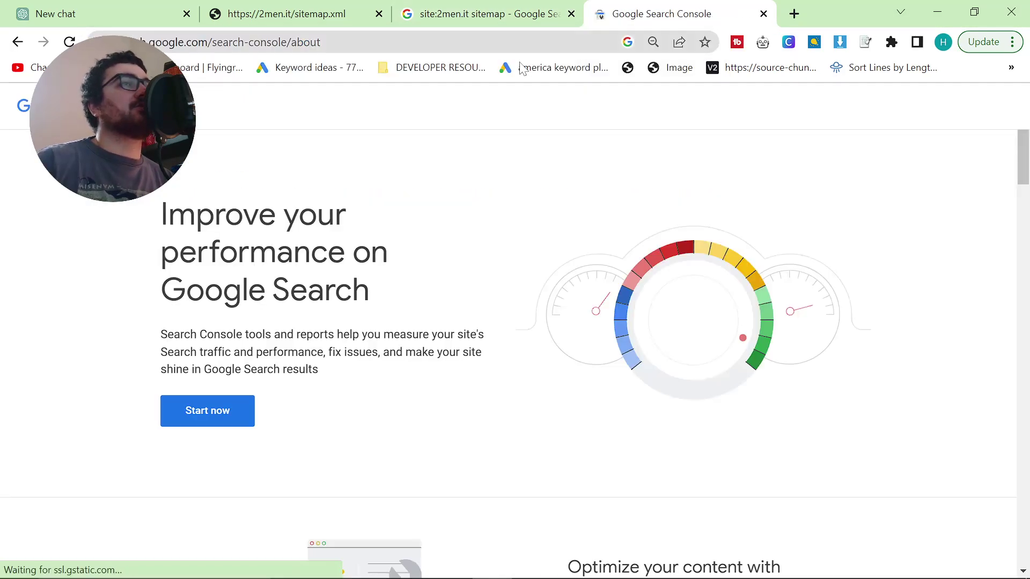
- Enter the dashboard, review the submitted Sitemaps report, then close the Search Console tab
click(234, 411)
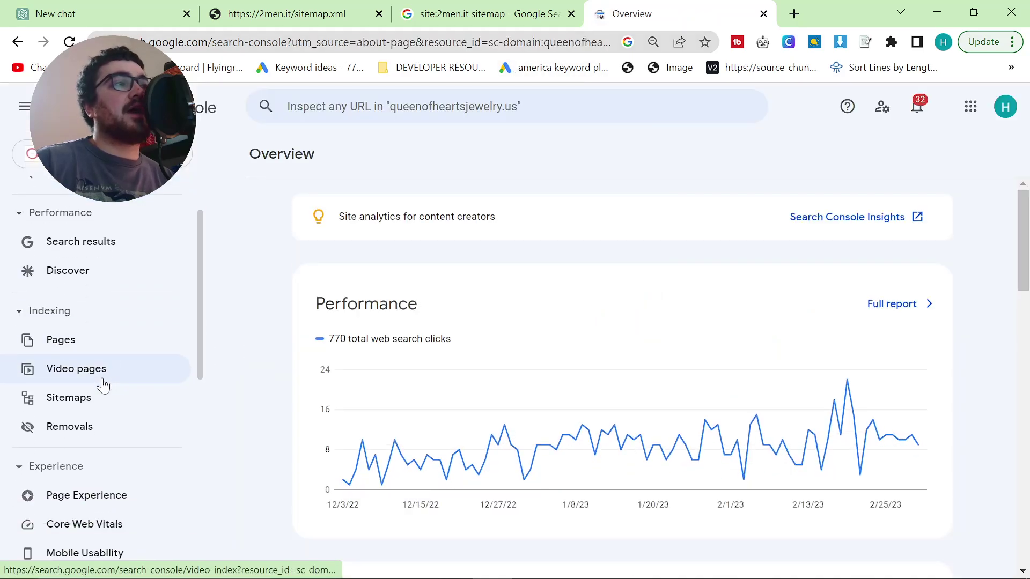
click(93, 391)
scroll(584, 321, down, 3)
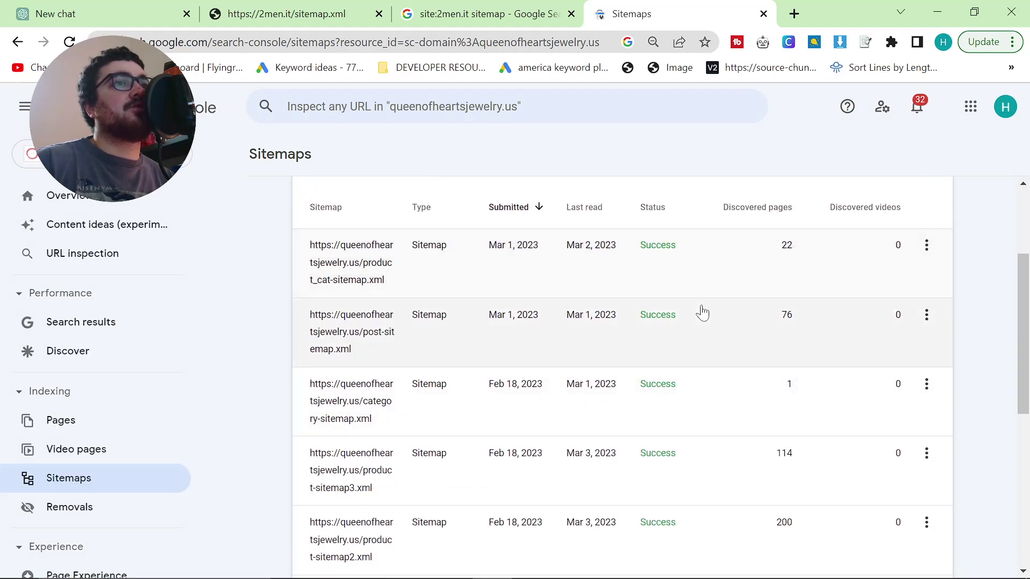
scroll(681, 311, down, 3)
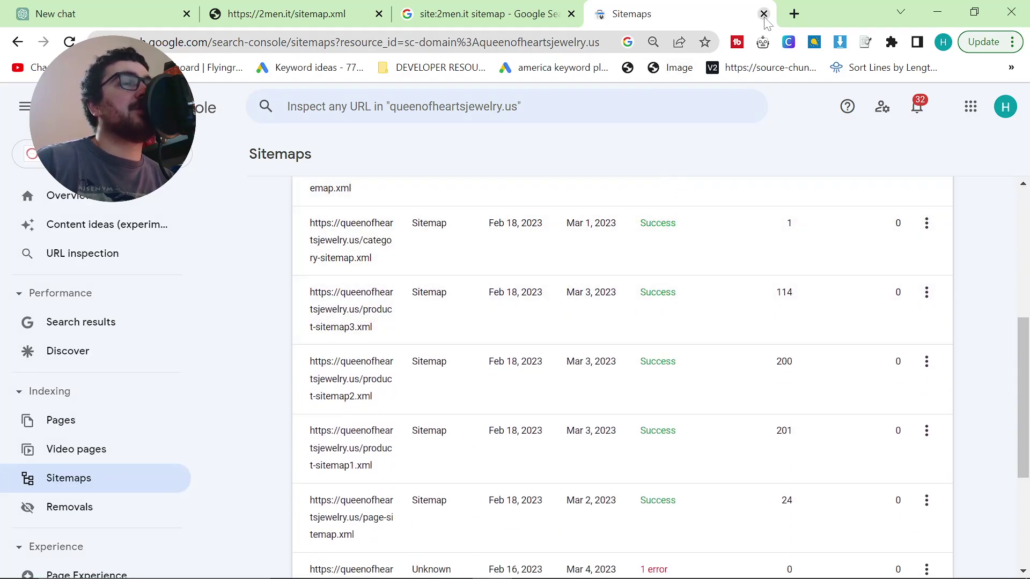
scroll(740, 278, down, 2)
click(764, 13)
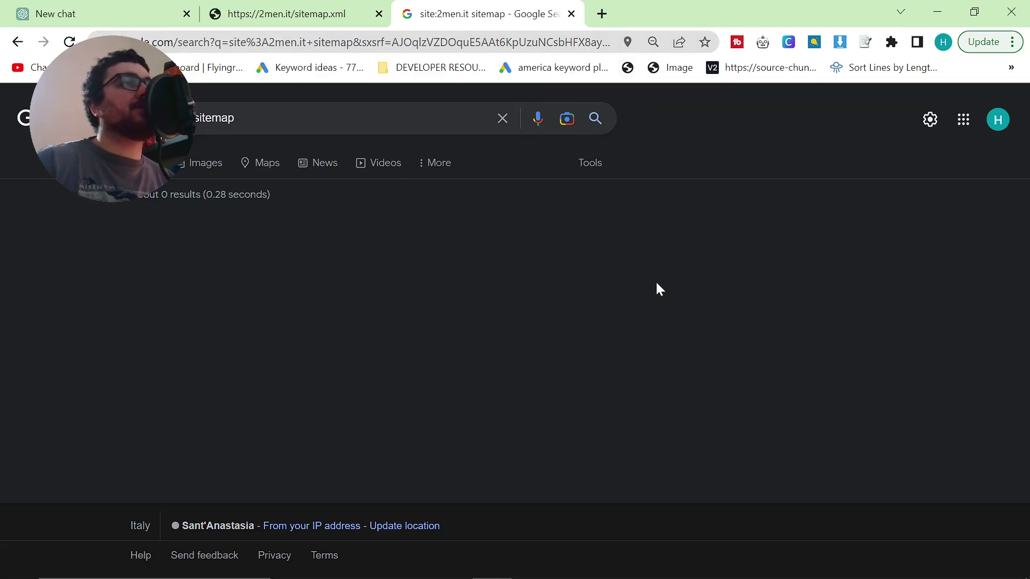
- Close the empty Google results tab and select the sitemap_blogs_1.xml address
click(571, 14)
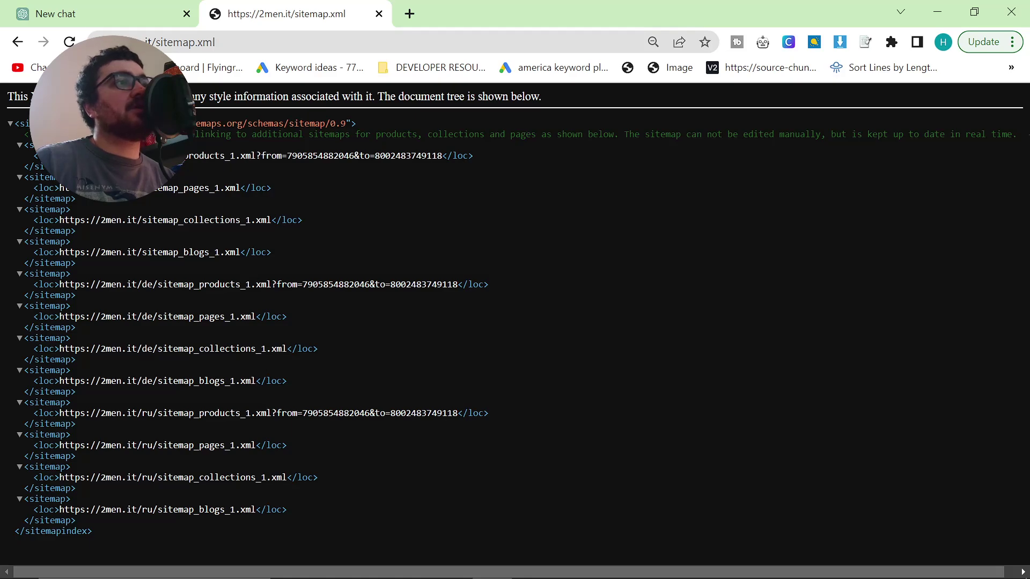
drag(241, 252, 54, 252)
double_click(71, 252)
click(72, 252)
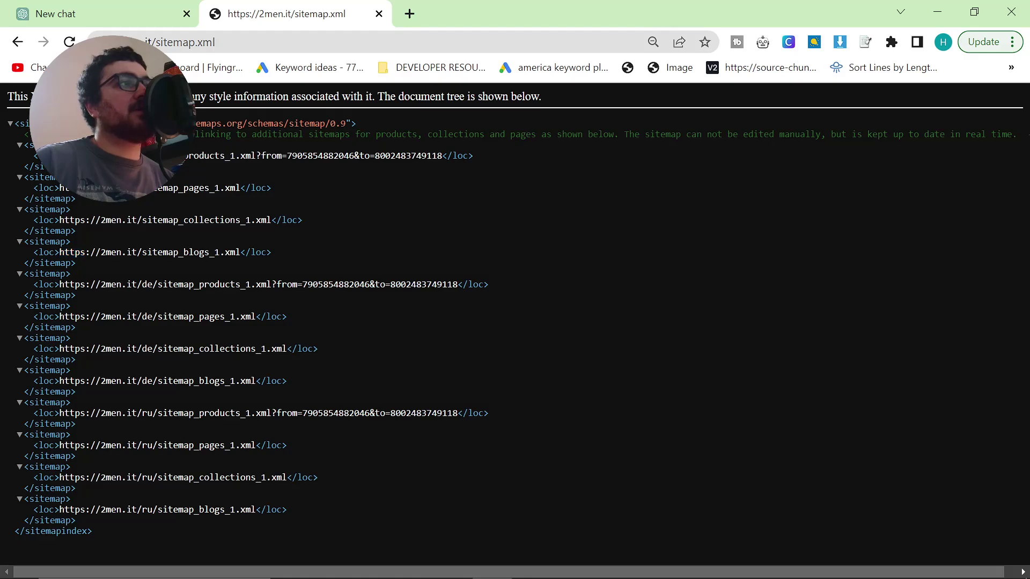
drag(59, 252, 235, 252)
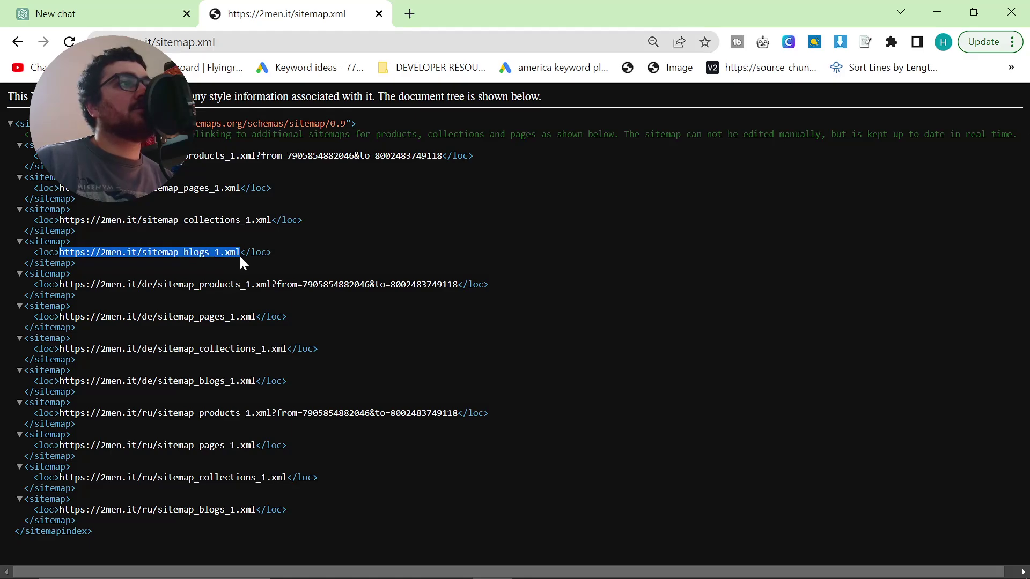
- Load the sitemap_blogs_1.xml page and select all of its text
key(ctrl+c)
key(ctrl+l)
key(ctrl+v)
key(Return)
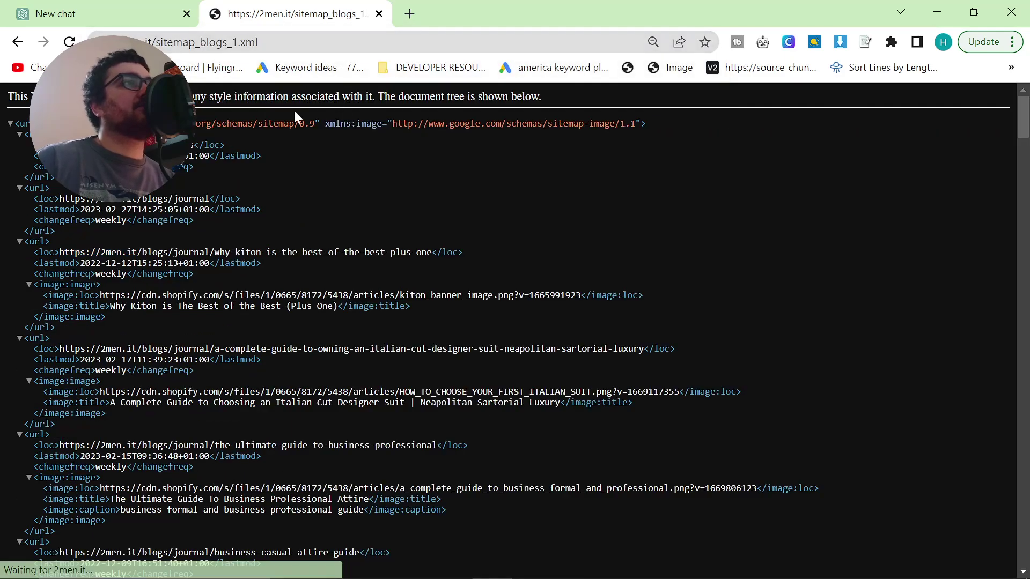
key(ctrl+a)
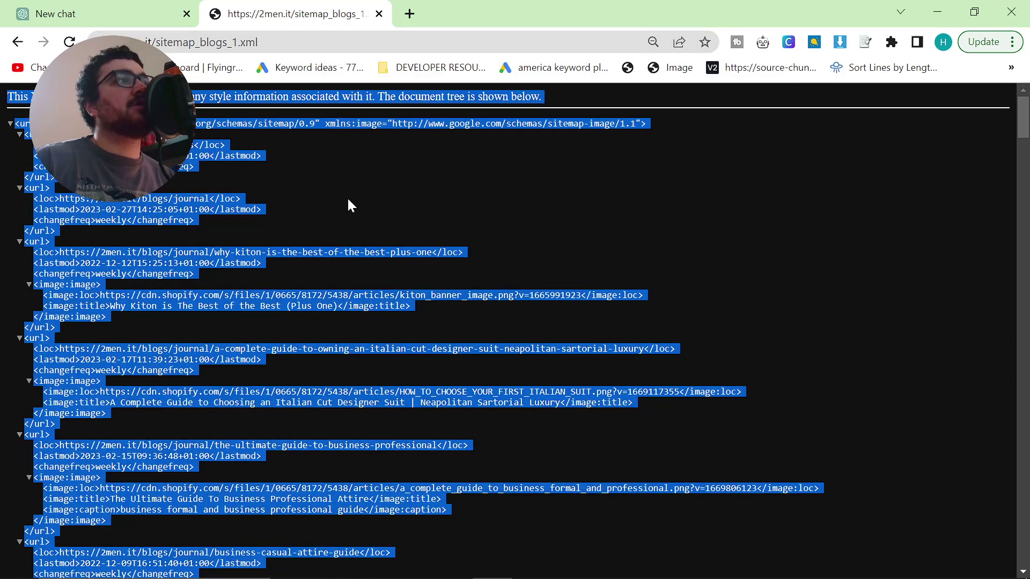
- Create a blank spreadsheet via sheets.new and paste the sitemap text
click(409, 14)
text(sheets.new)
key(Return)
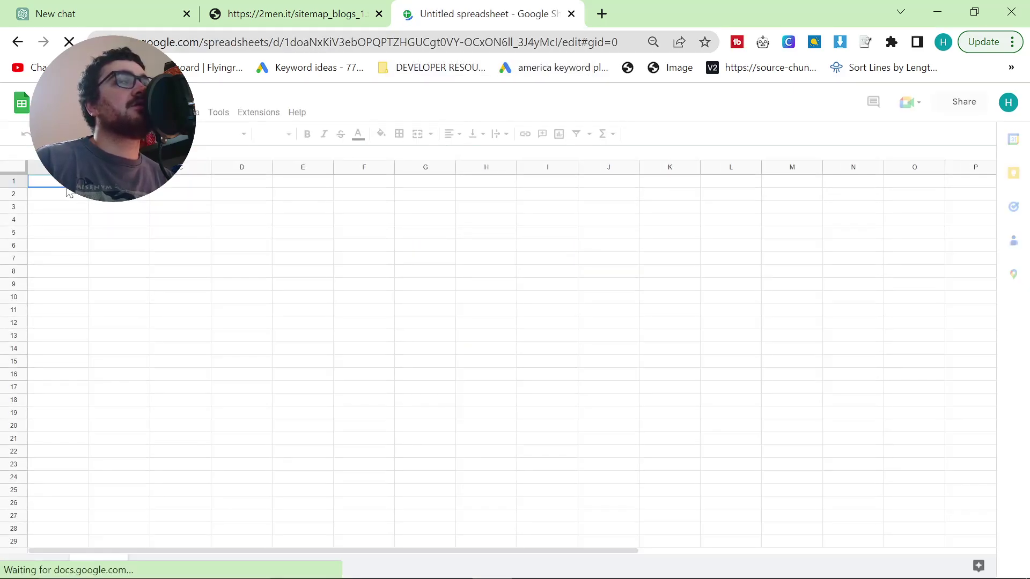
key(ctrl+v)
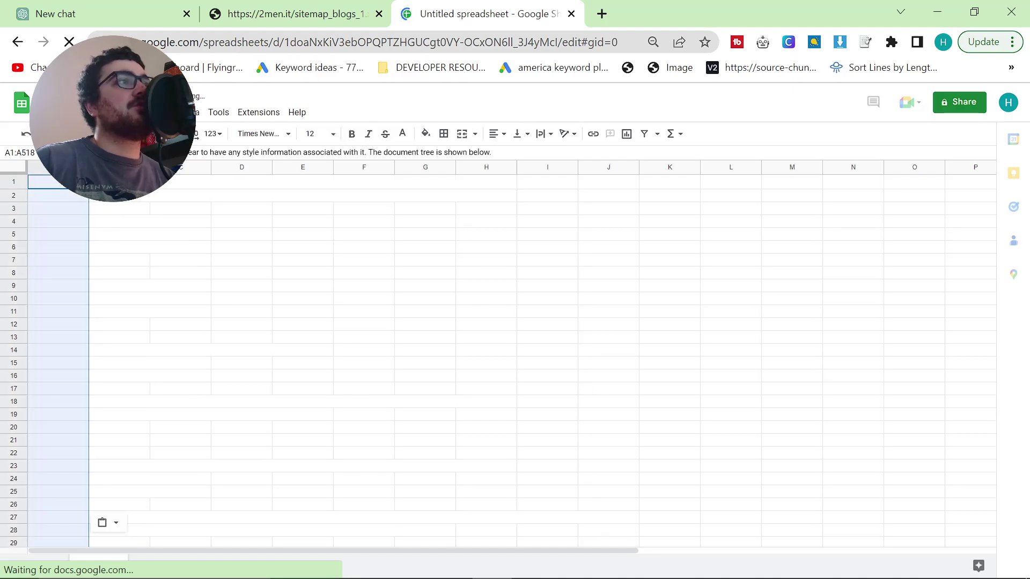
- Sort the sheet by column A, then paste the sitemap text again at A1
right_click(56, 167)
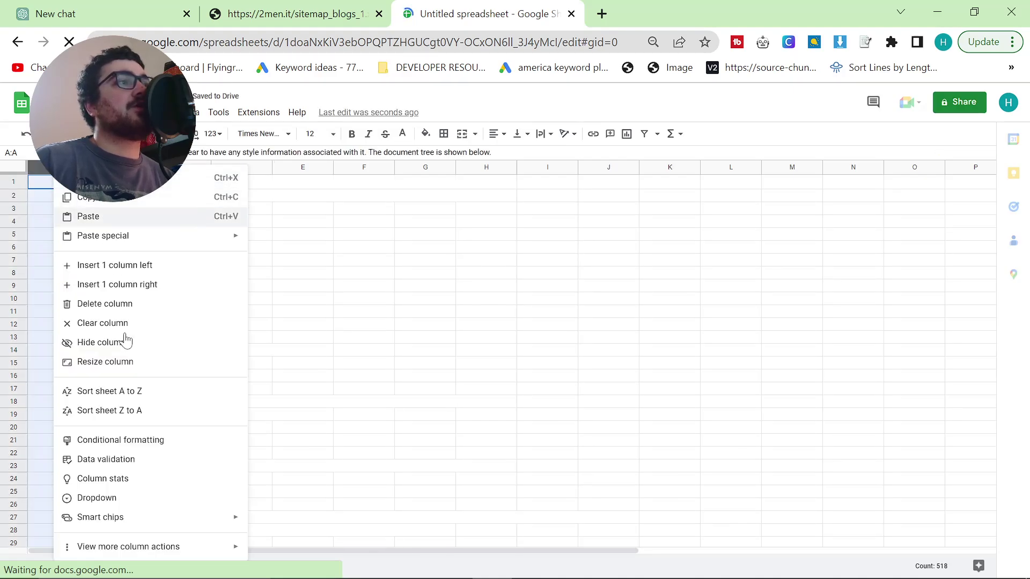
click(126, 410)
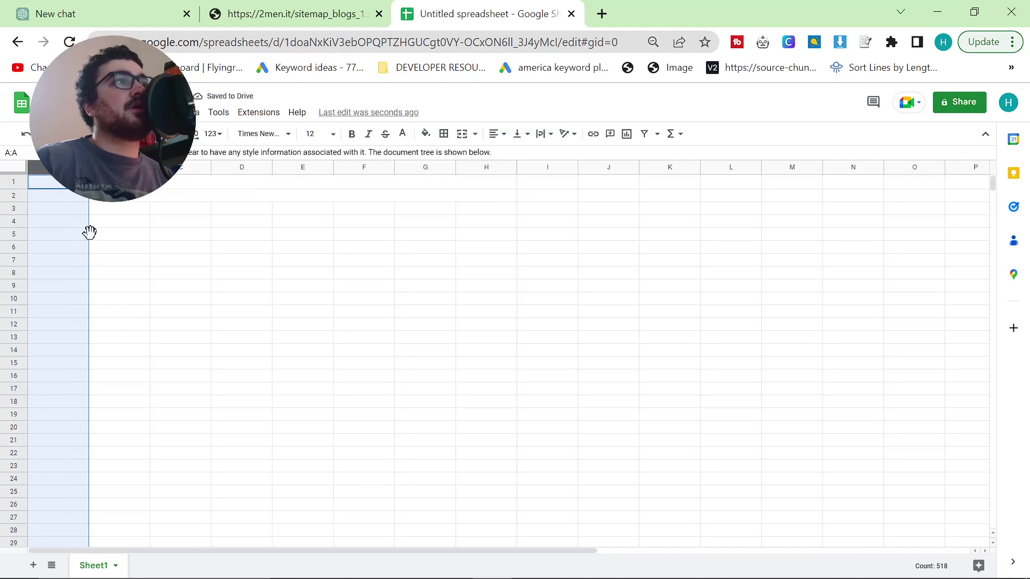
click(158, 209)
click(57, 184)
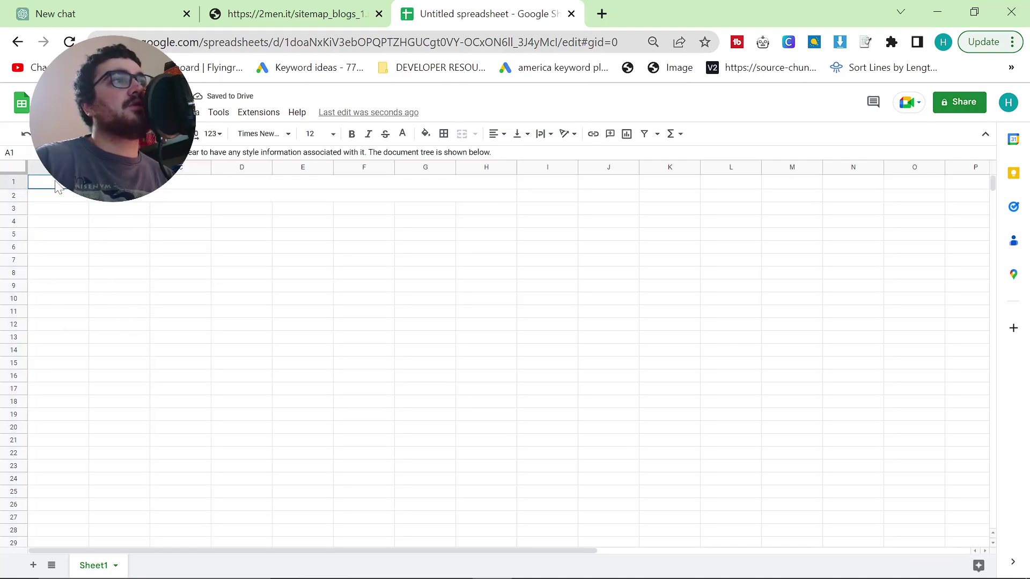
key(ctrl+v)
- Recopy the full blogs sitemap text and paste it into column A
click(290, 14)
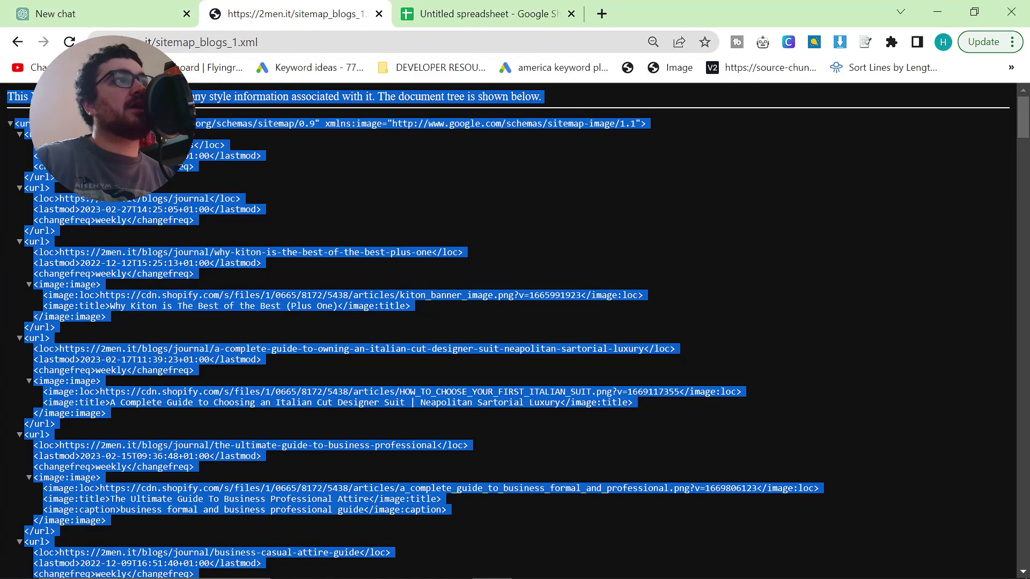
drag(15, 123, 443, 563)
key(ctrl+Tab)
key(ctrl+v)
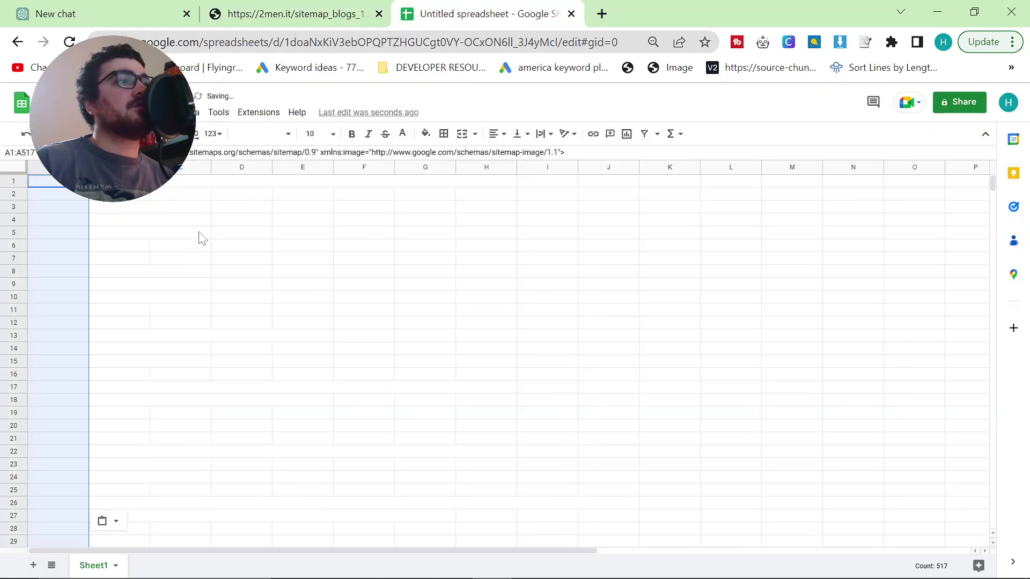
click(193, 234)
key(ctrl+z)
key(ctrl+z)
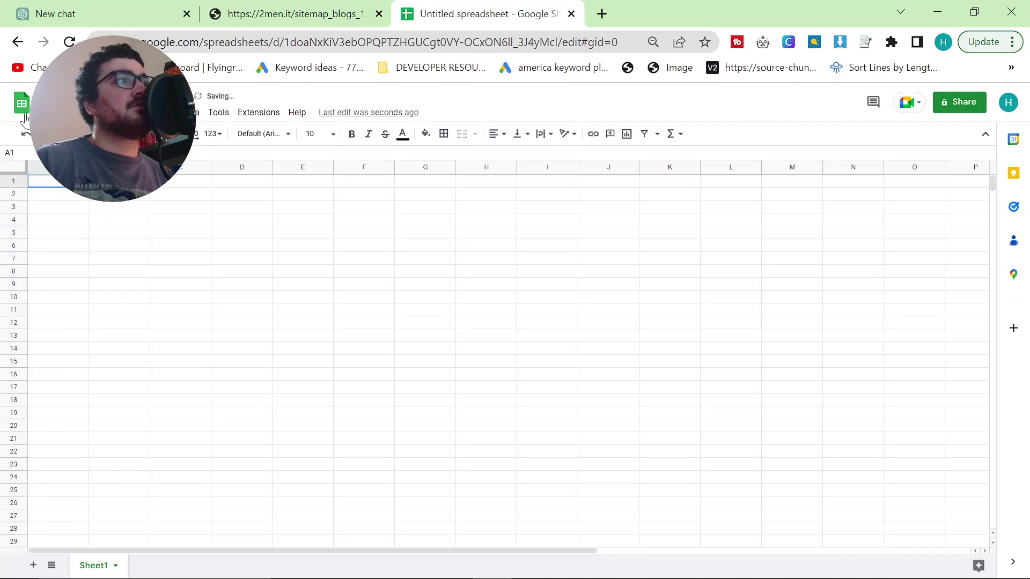
key(ctrl+v)
- Sort the sheet Z to A by column A to group the <loc> rows
click(167, 235)
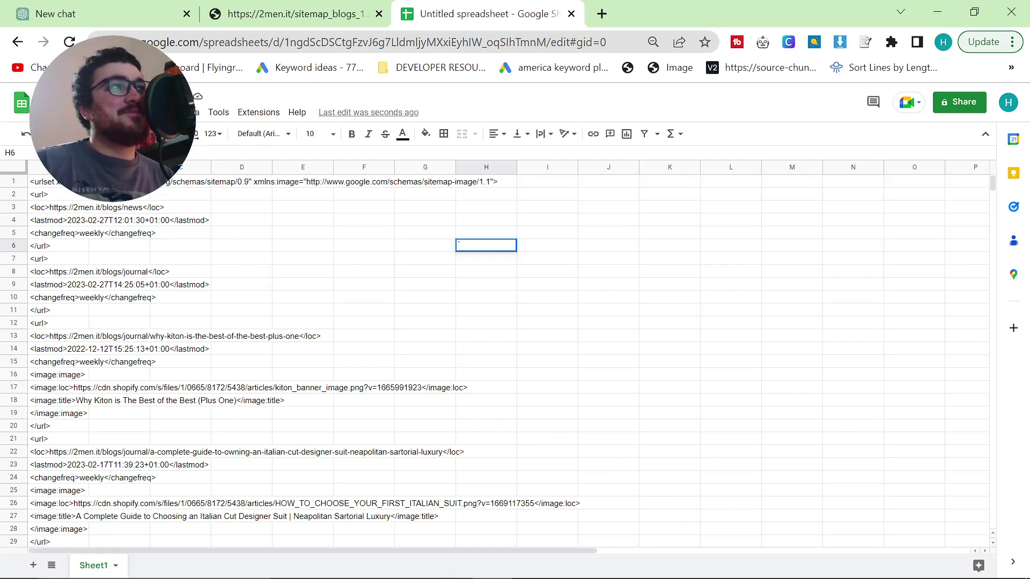
right_click(63, 167)
click(142, 413)
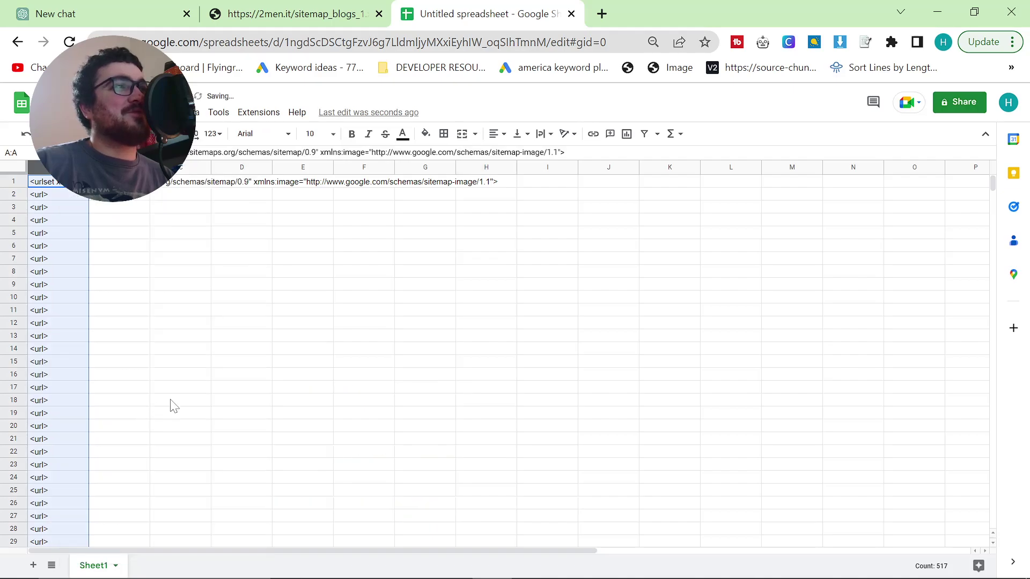
scroll(101, 289, down, 15)
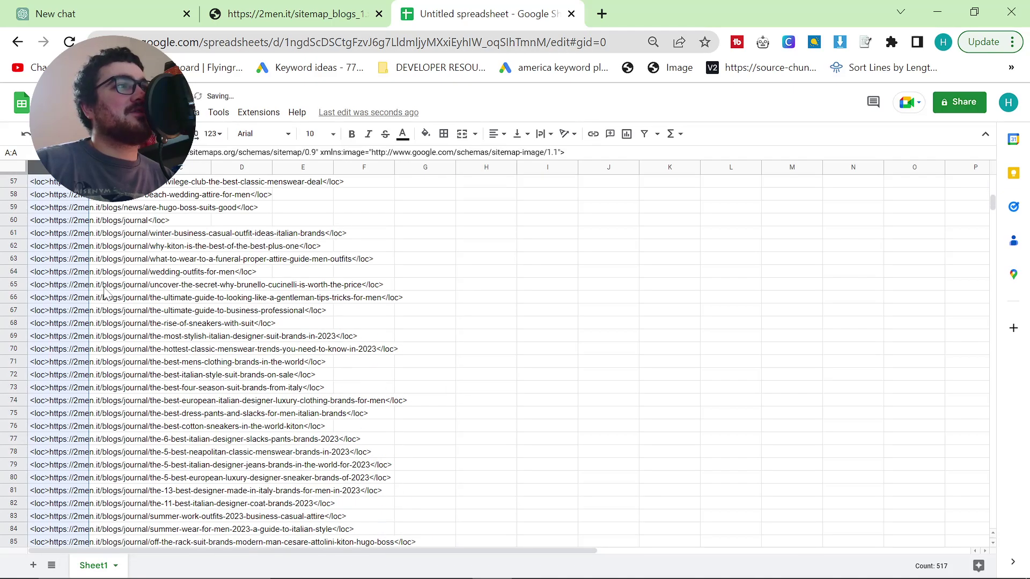
scroll(77, 265, up, 3)
- Move the URL rows A56:A109 into column A starting at A1, clearing the rest
click(77, 262)
scroll(80, 268, down, 15)
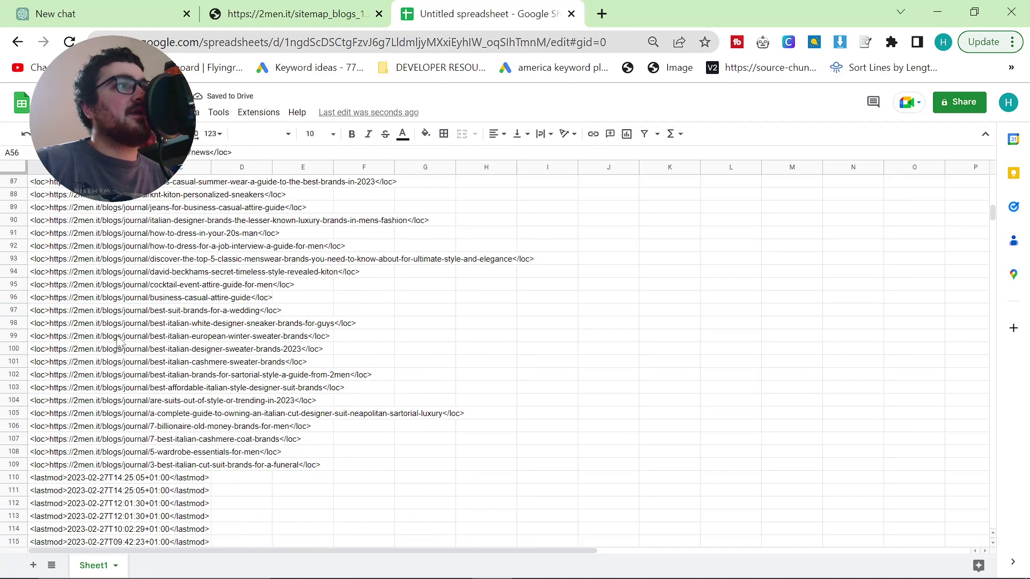
shift+click(78, 362)
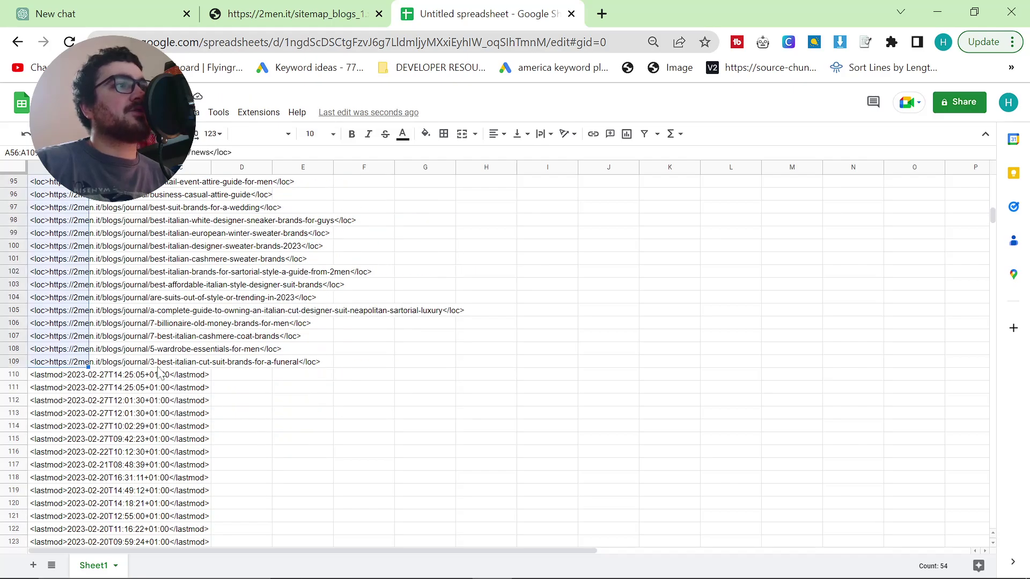
key(ctrl+c)
key(Delete)
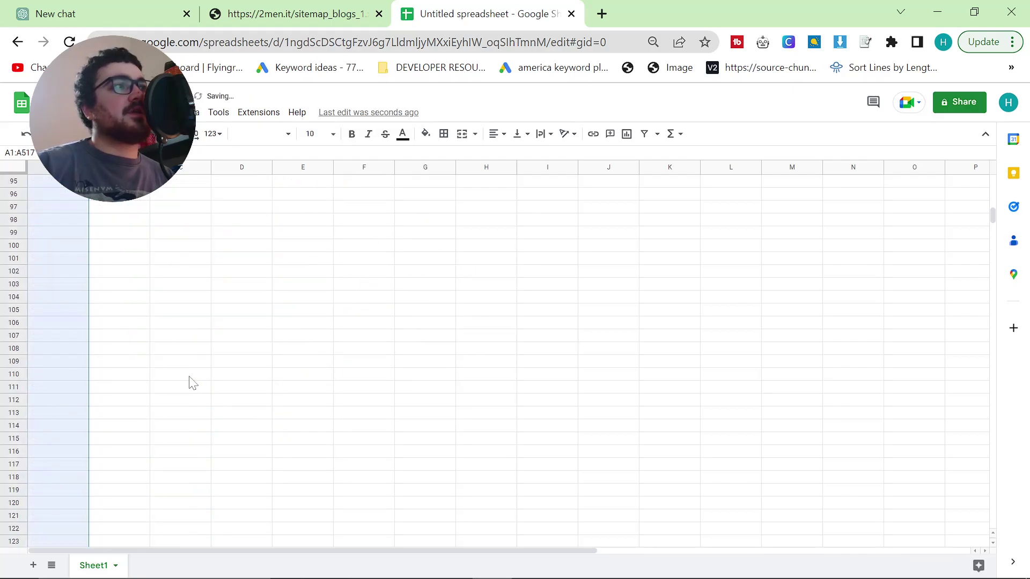
scroll(327, 247, up, 16)
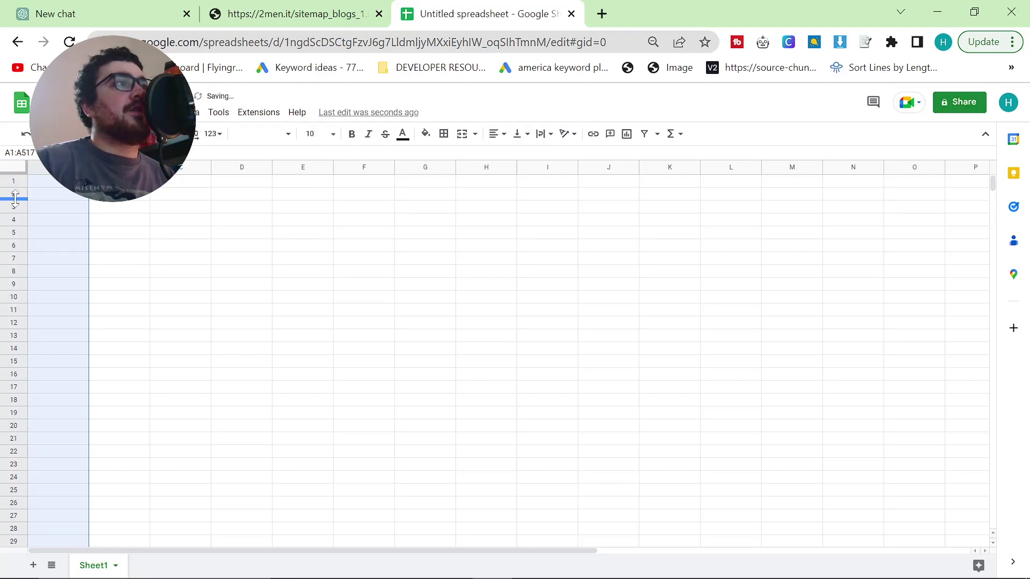
click(42, 182)
key(ctrl+v)
- Use Find and replace to remove all <loc> and </loc> tags from the URLs
click(390, 247)
key(ctrl+f)
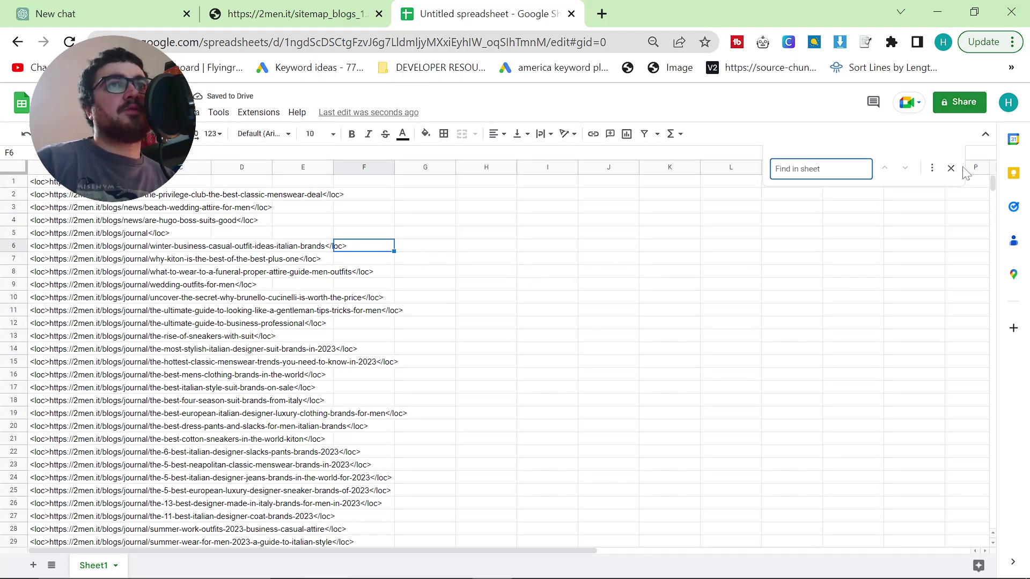
click(931, 168)
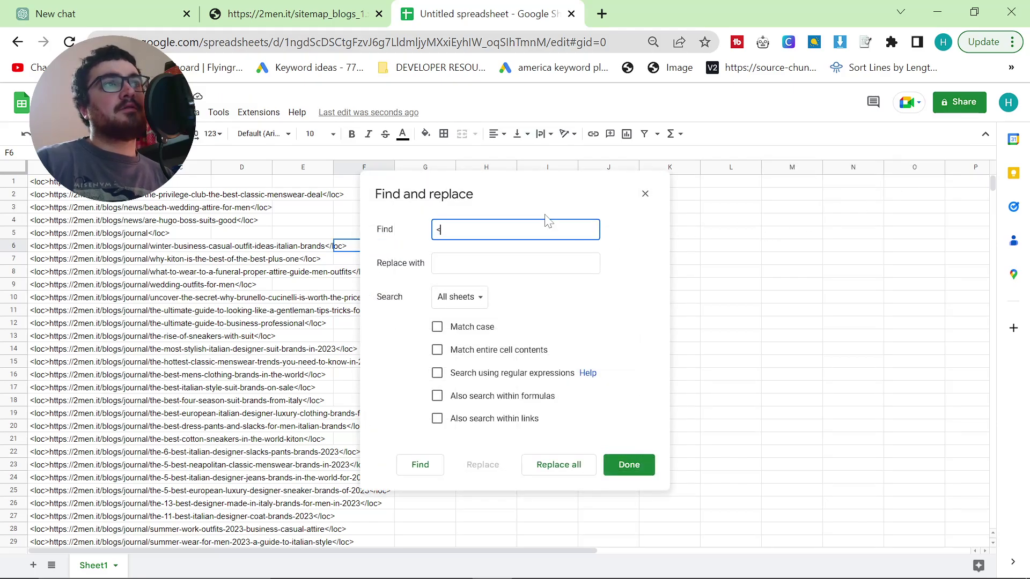
text(loc>)
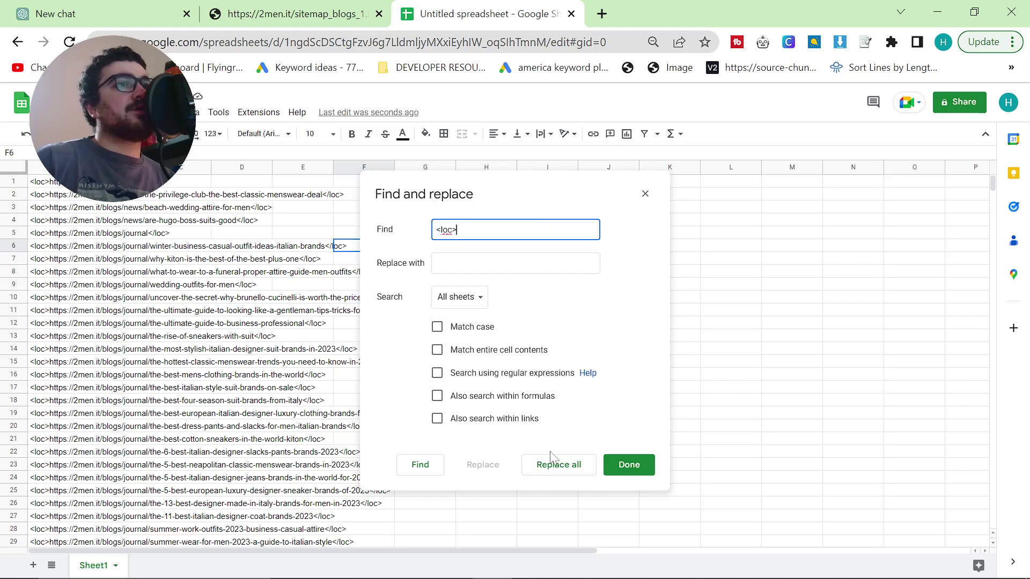
click(557, 463)
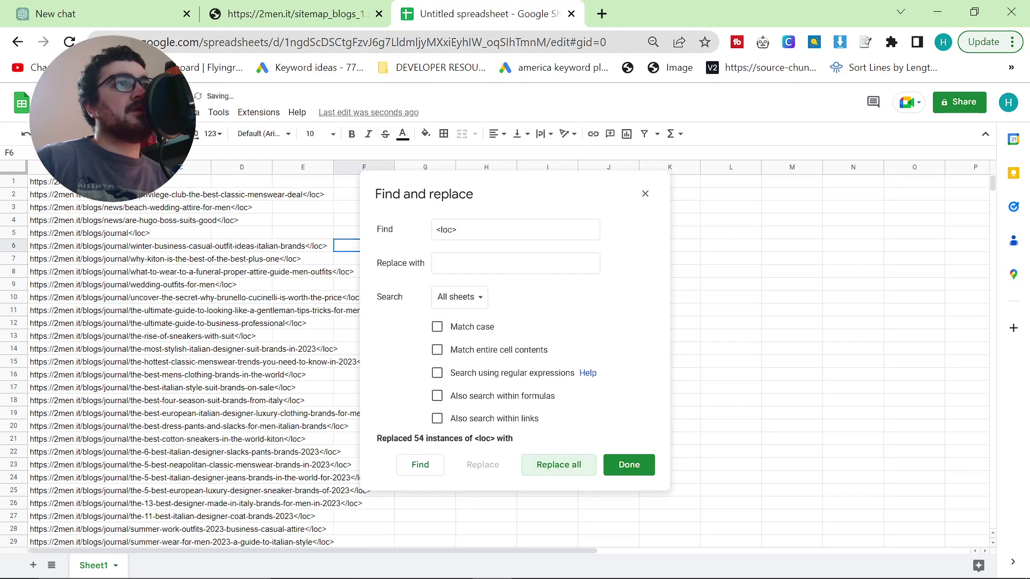
click(440, 230)
text(/)
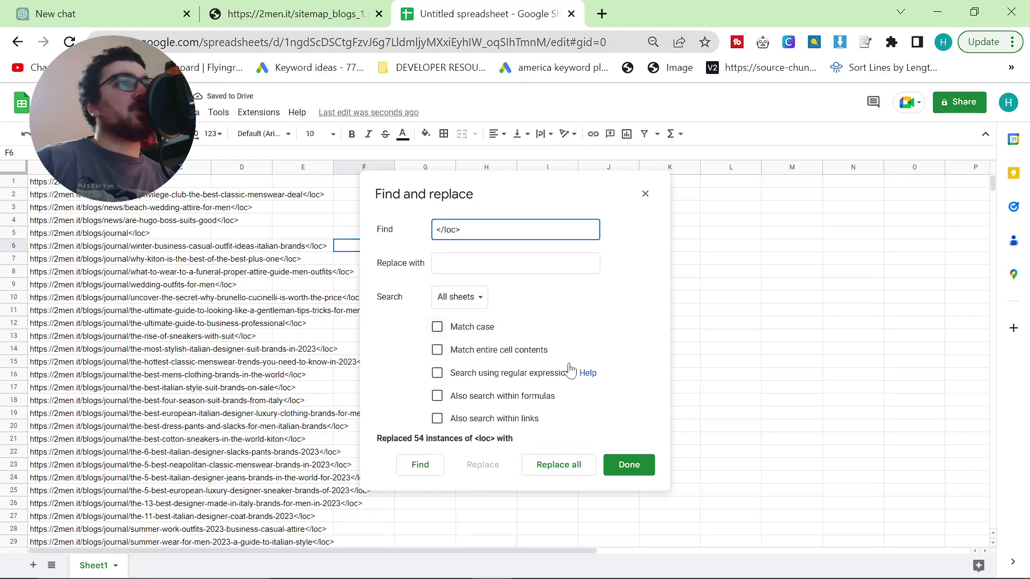
click(558, 464)
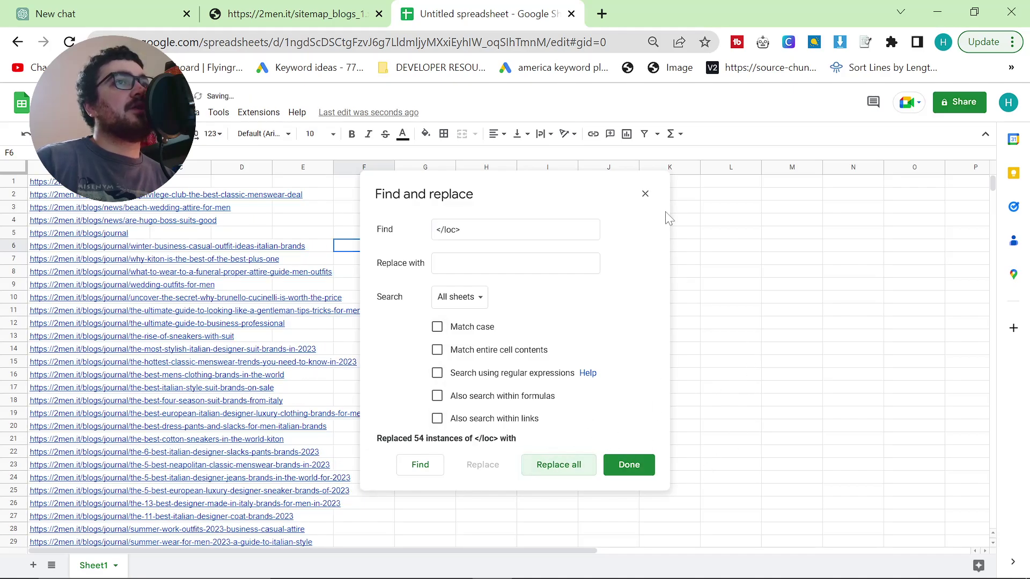
click(645, 194)
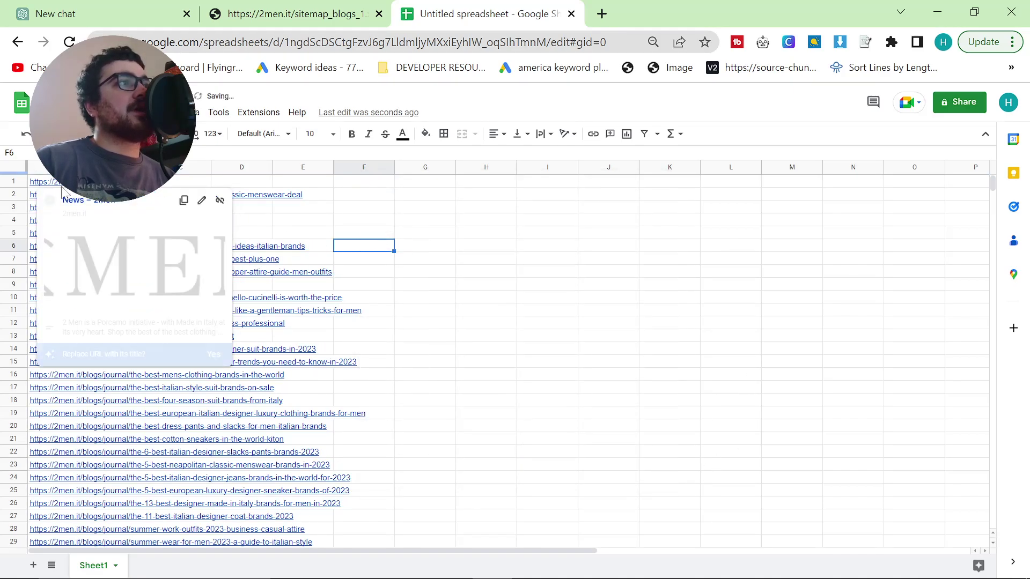
- Copy the 54 cleaned URLs in column A and return to the new ChatGPT chat
click(44, 183)
scroll(306, 402, down, 5)
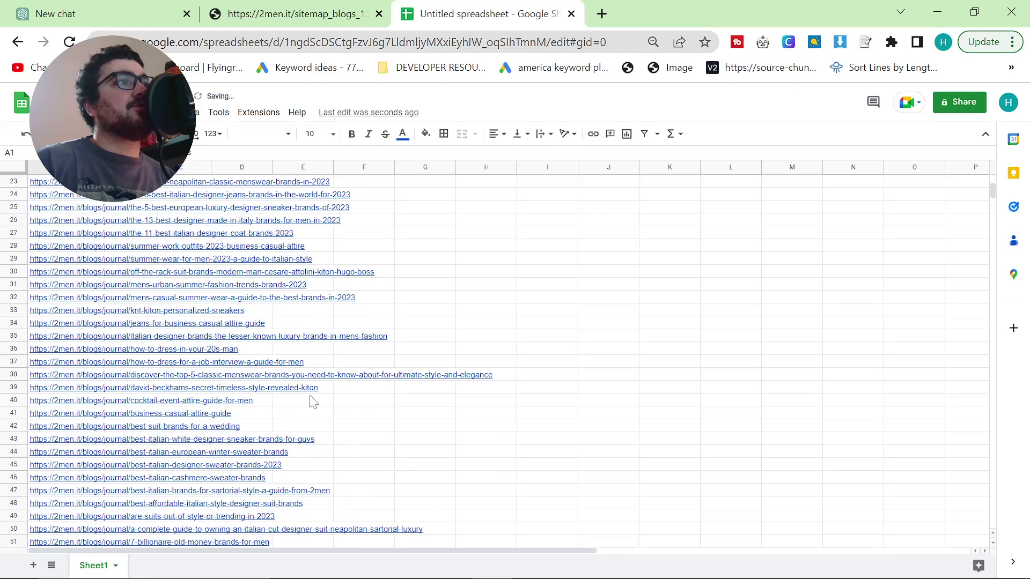
scroll(306, 401, down, 8)
key(ctrl+shift+Down)
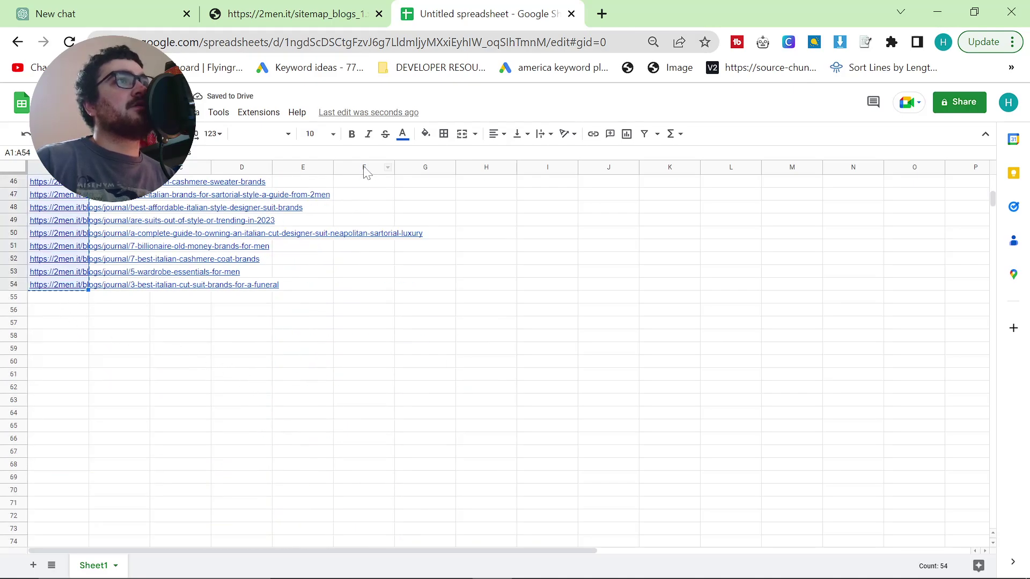
click(294, 13)
click(140, 6)
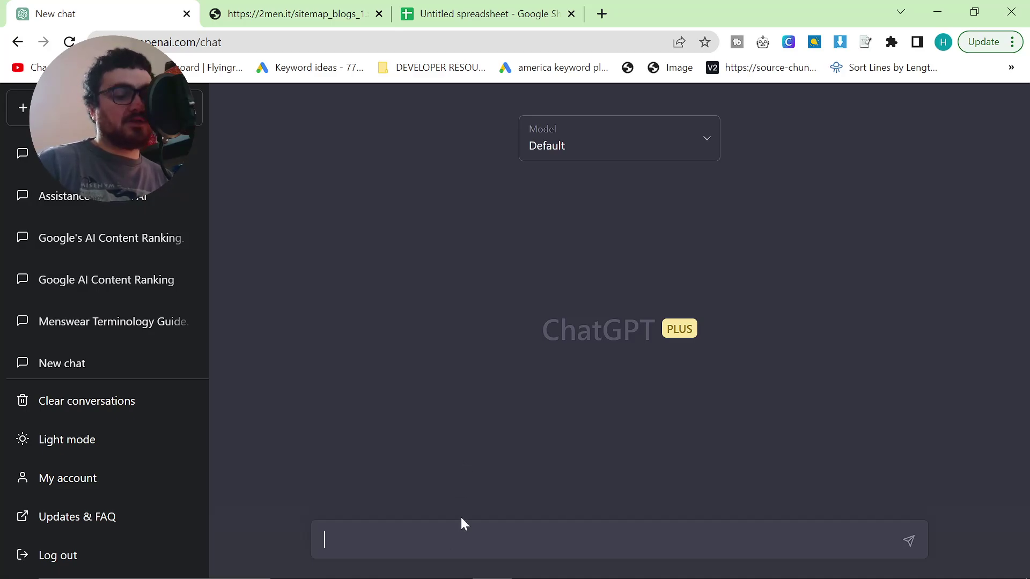
- Ask ChatGPT for 10 new topical authority blog post ideas in this niche, pasting the blog URL list
text(I want to )
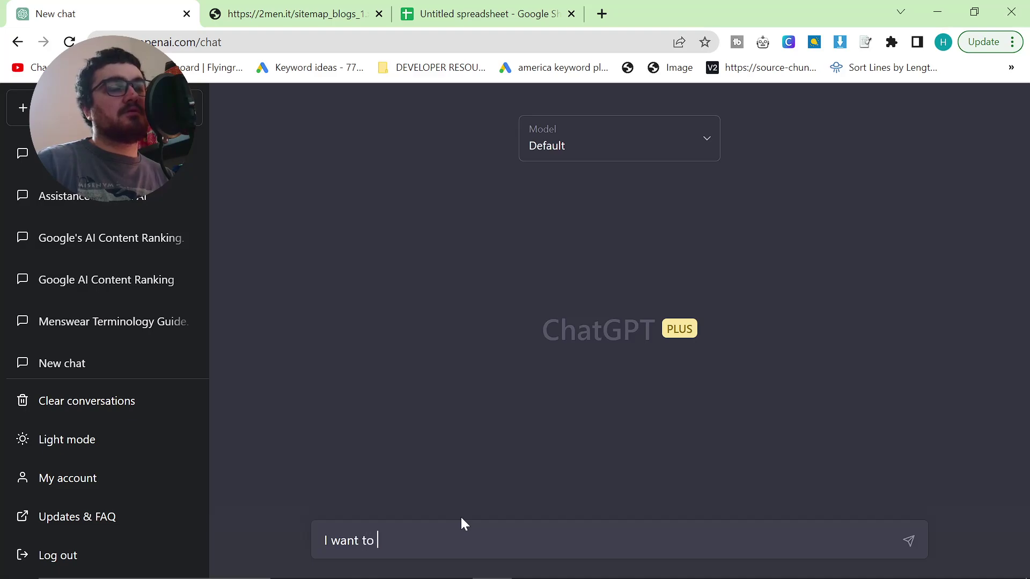
text(add to my topical authority, here's a list of my current blog posts, can you give me some ide)
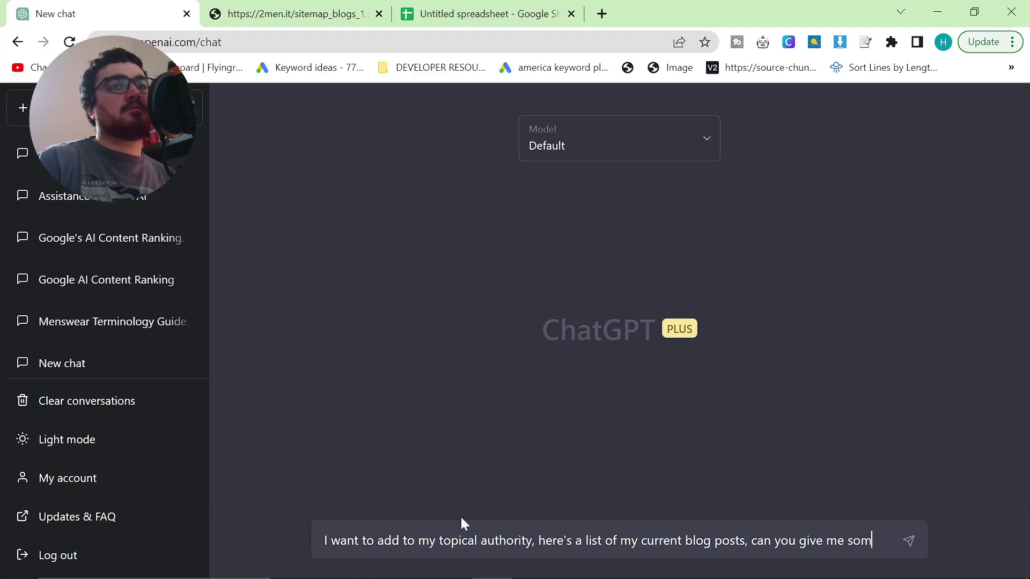
key(BackSpace)
key(BackSpace)
key(BackSpace)
text(10 ideas for n)
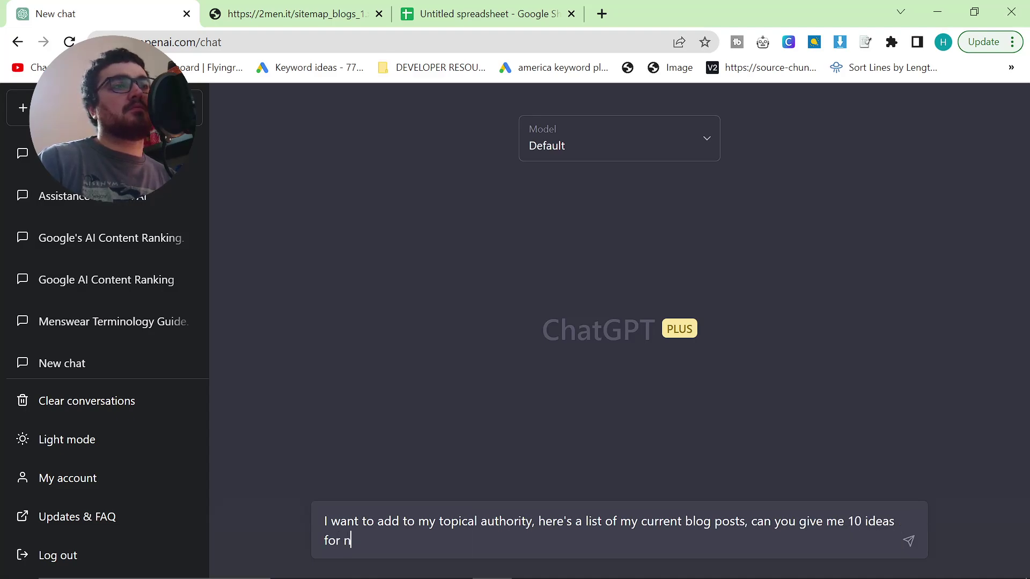
text(ew topical authority blog post sin this)
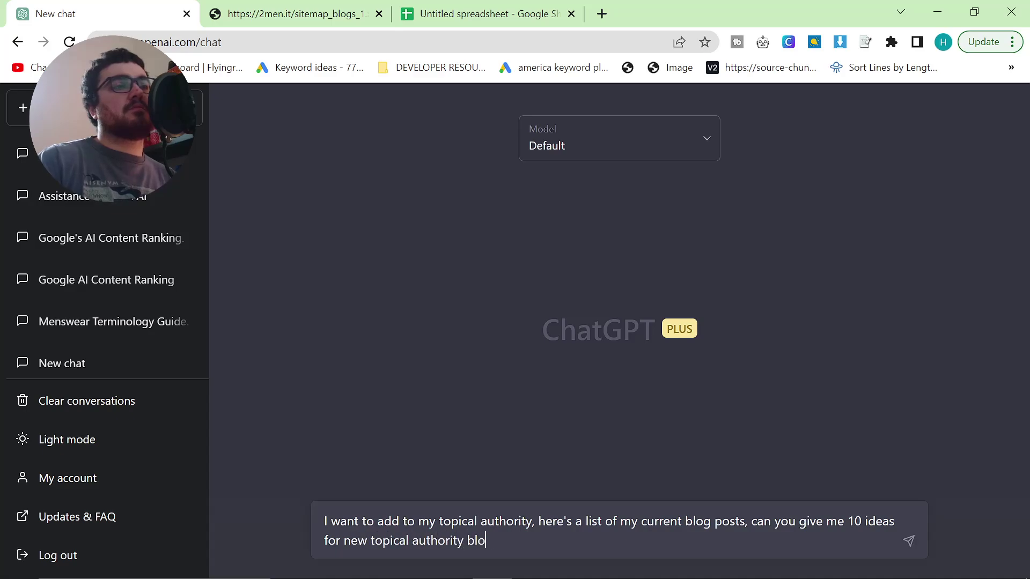
key(BackSpace)
key(BackSpace)
key(BackSpace)
key(BackSpace)
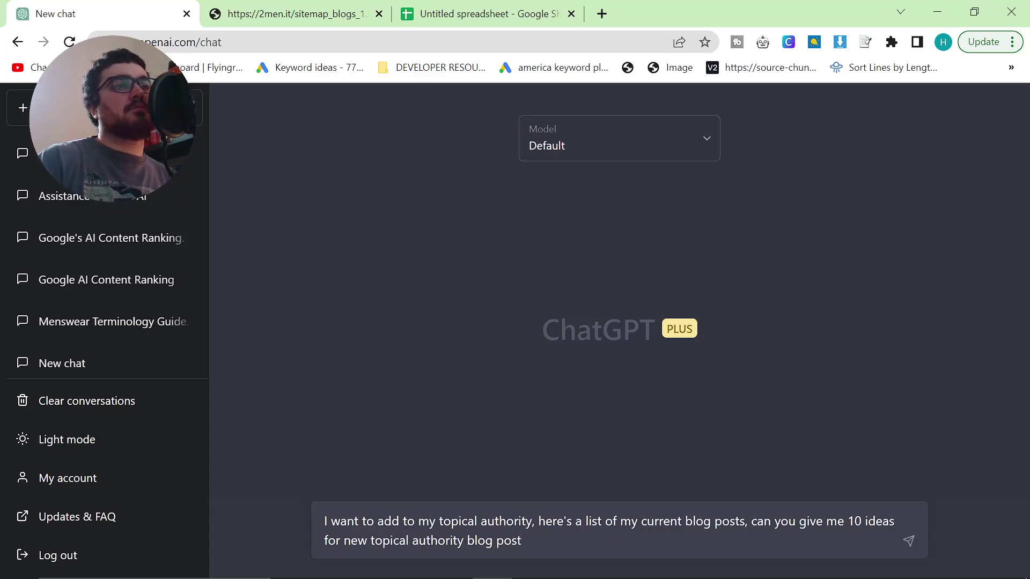
text(s in this niche)
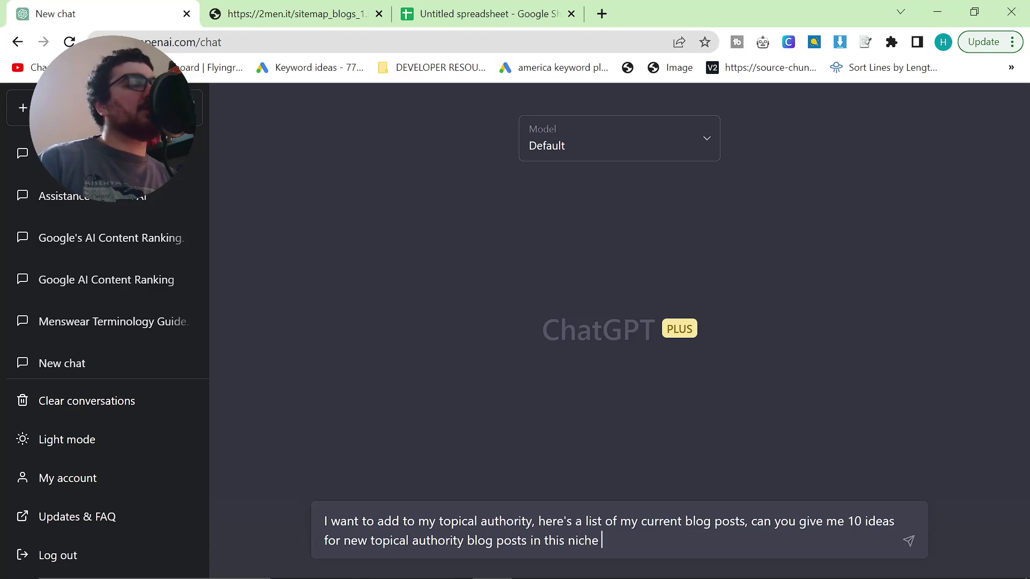
key(shift+Return)
key(shift+Return)
key(ctrl+v)
key(Return)
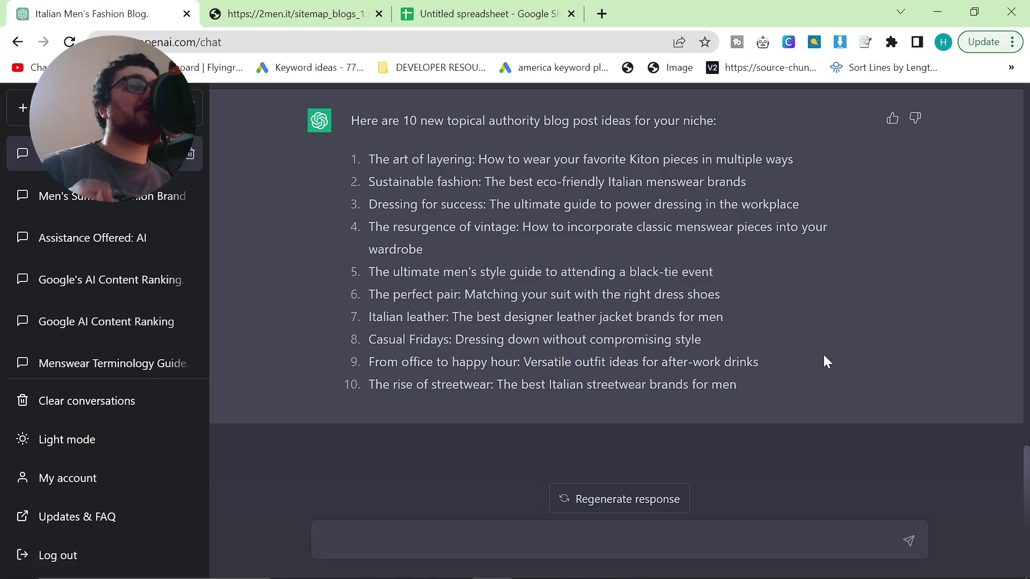
- Select the black-tie event idea and search Google for 'black tie event' in a new tab
triple_click(672, 271)
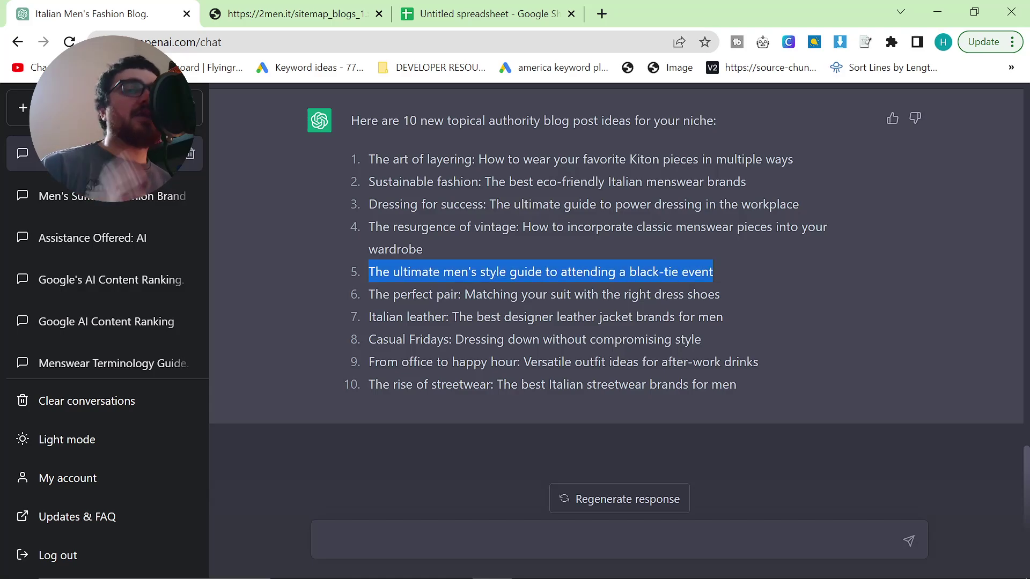
click(602, 14)
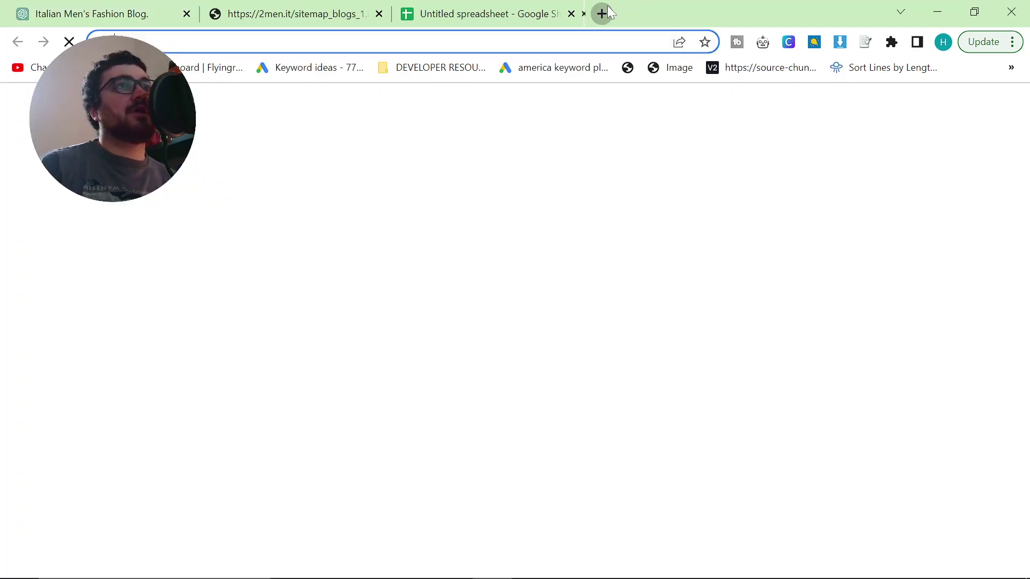
text(black tie event)
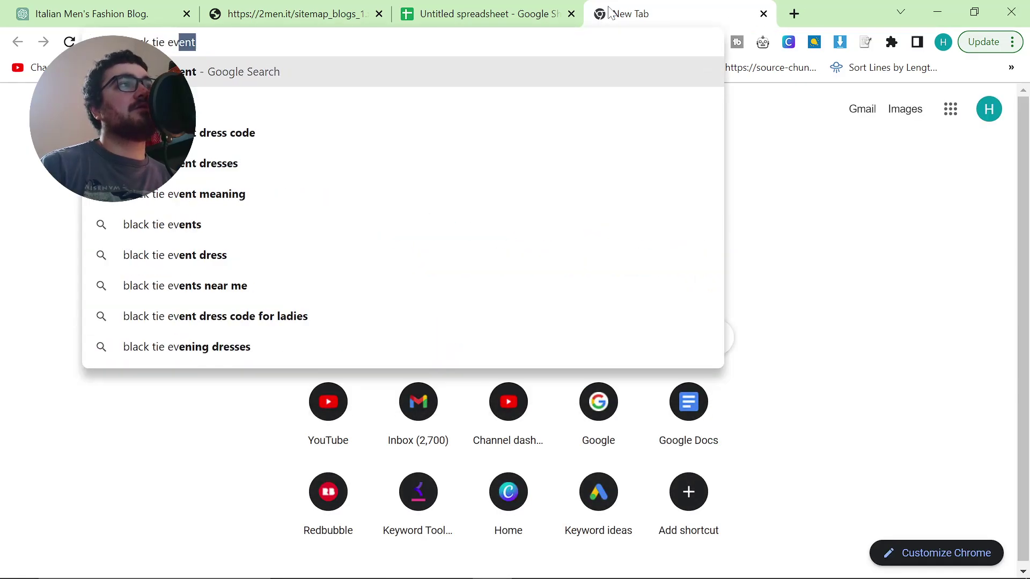
key(Return)
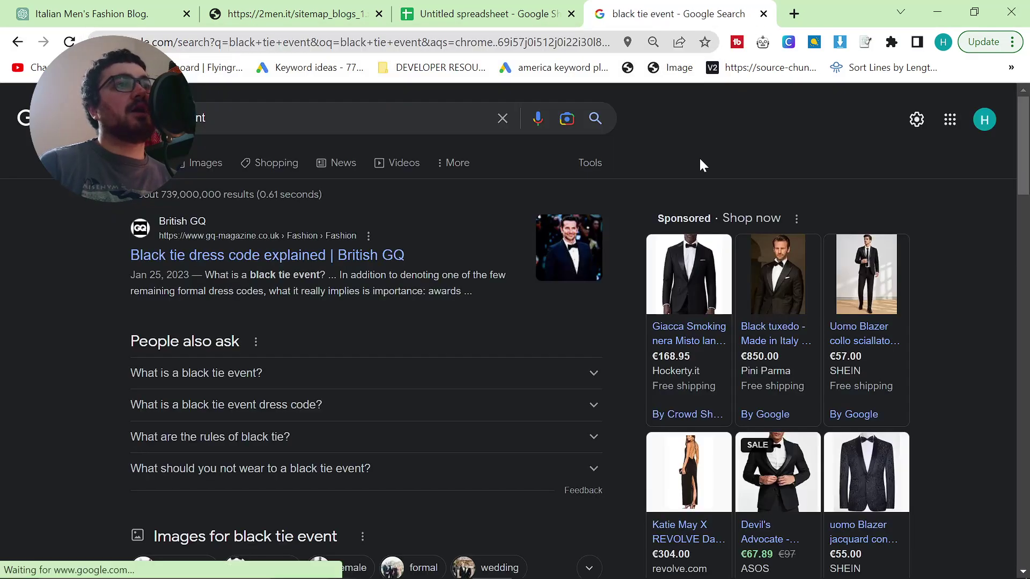
- Find 'isuit' on the results page to locate the IsuiT listing
key(ctrl+f)
scroll(376, 322, down, 5)
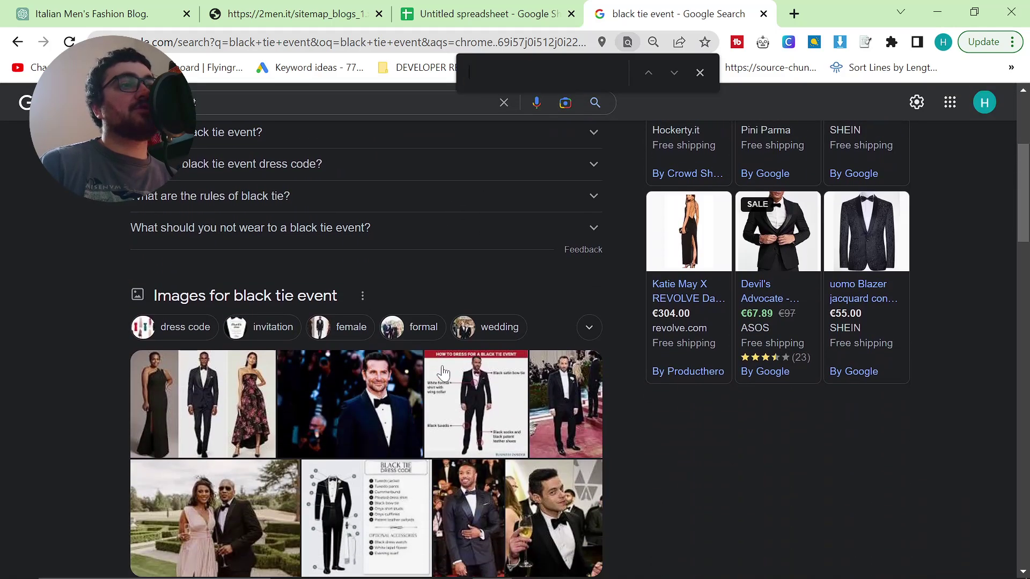
scroll(243, 348, down, 3)
text(isuit)
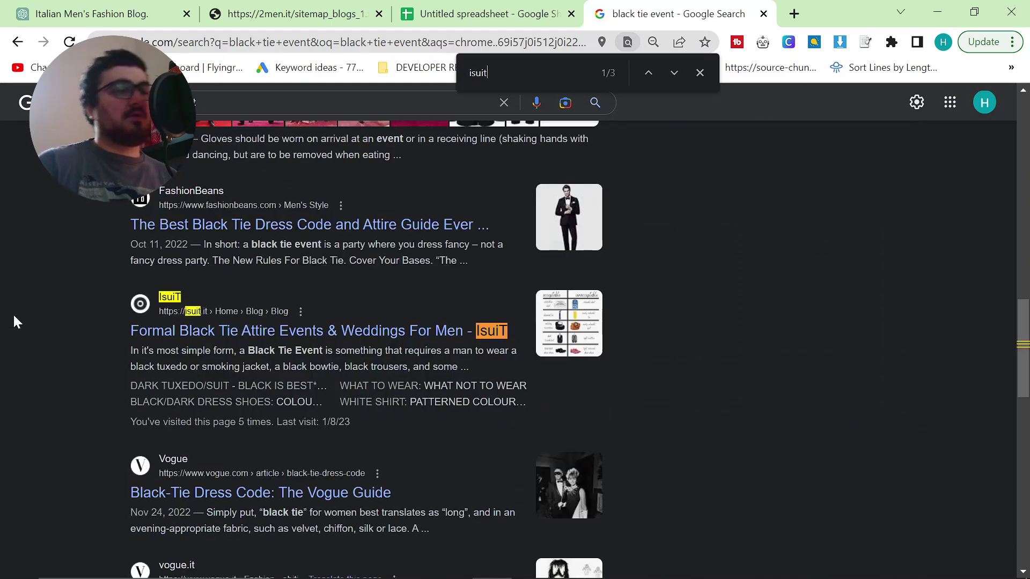
text(`)
mouse_move(788, 573)
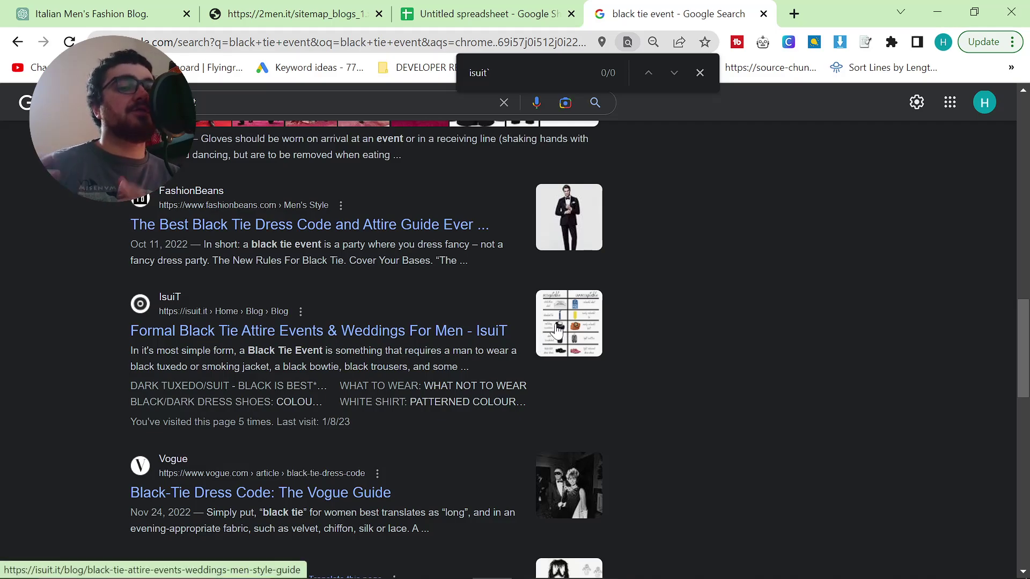
click(459, 7)
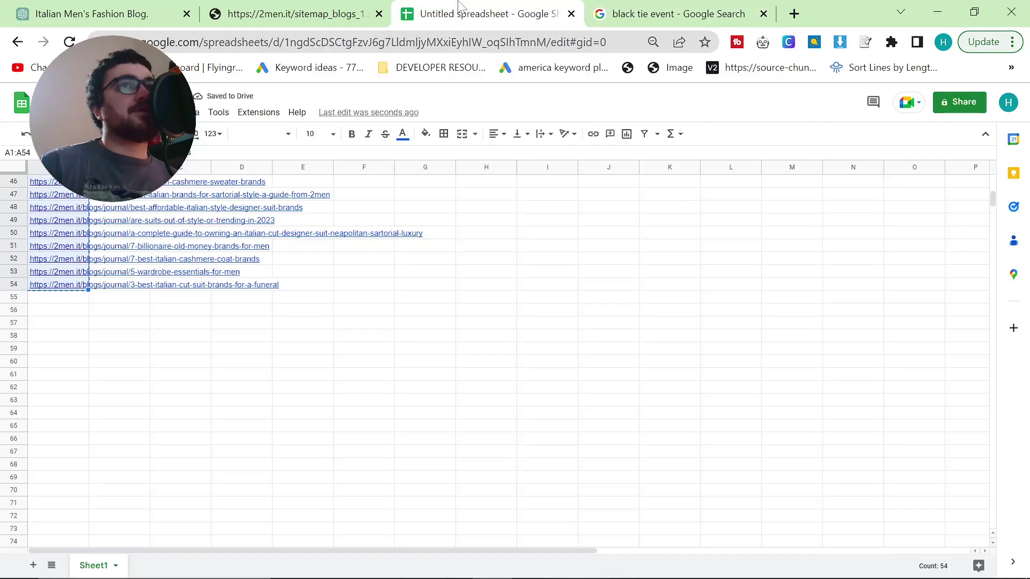
key(ctrl+Tab)
click(330, 7)
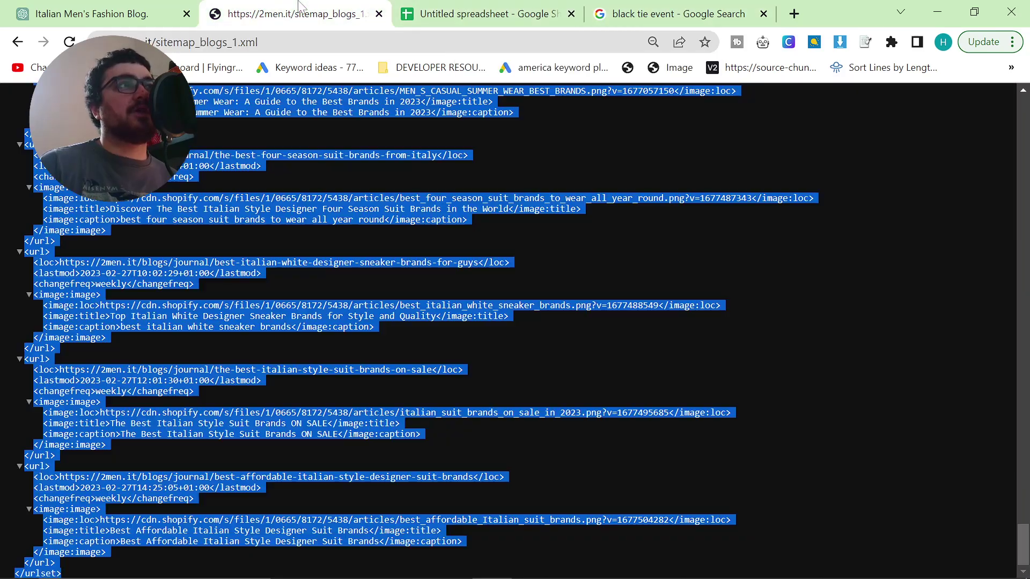
click(137, 14)
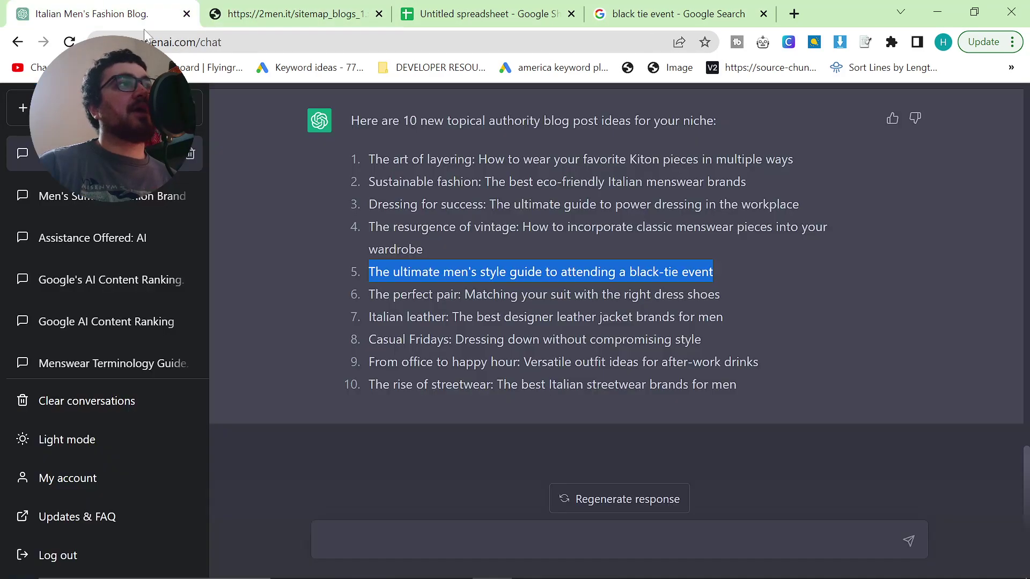
click(378, 13)
scroll(500, 275, up, 15)
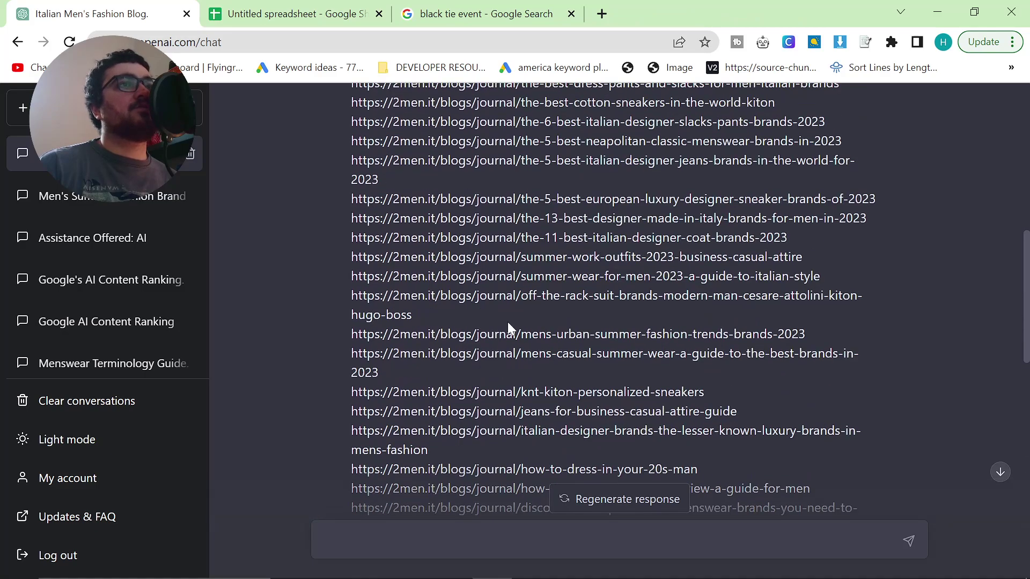
scroll(512, 327, down, 15)
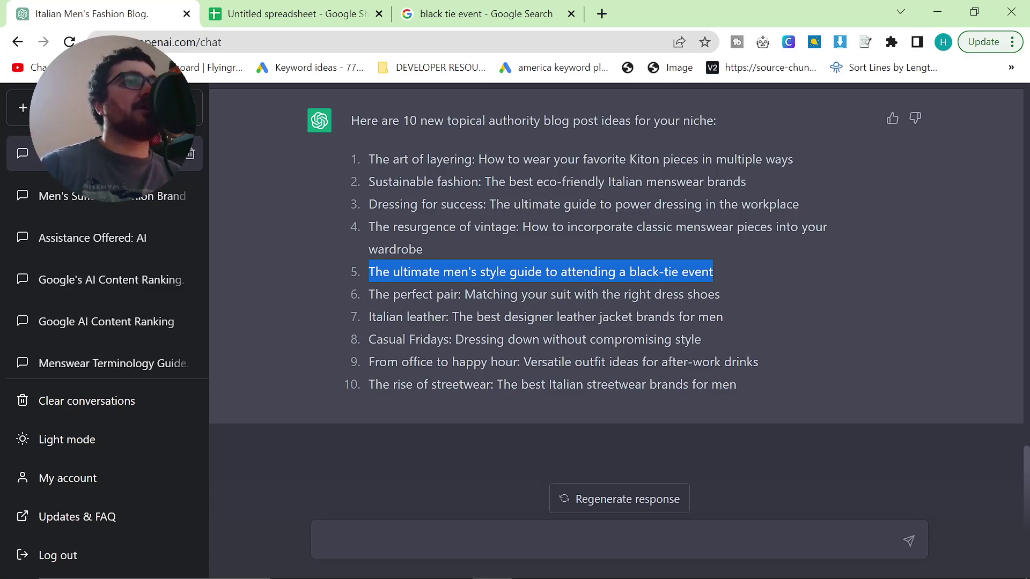
double_click(493, 272)
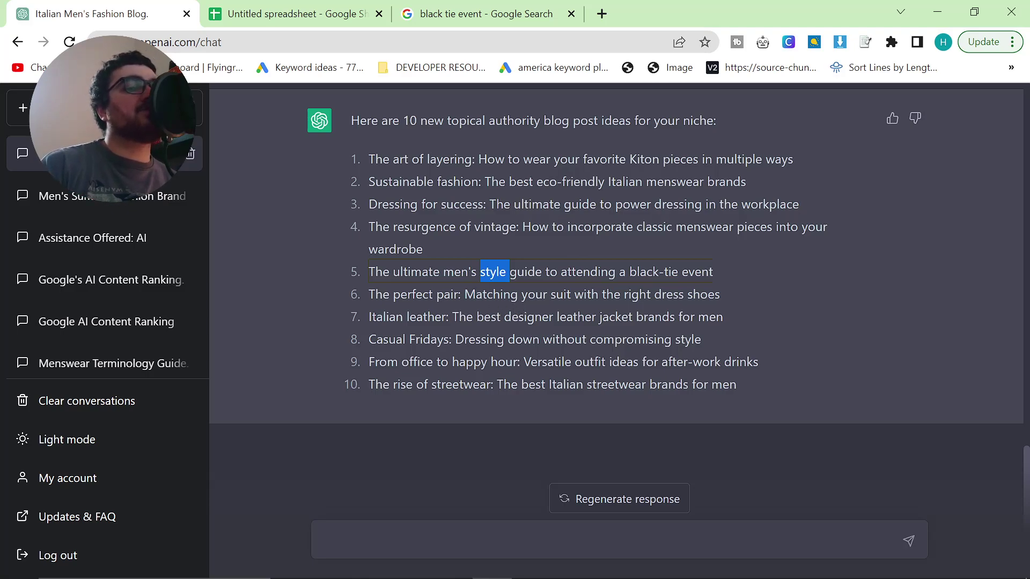
triple_click(587, 294)
click(701, 311)
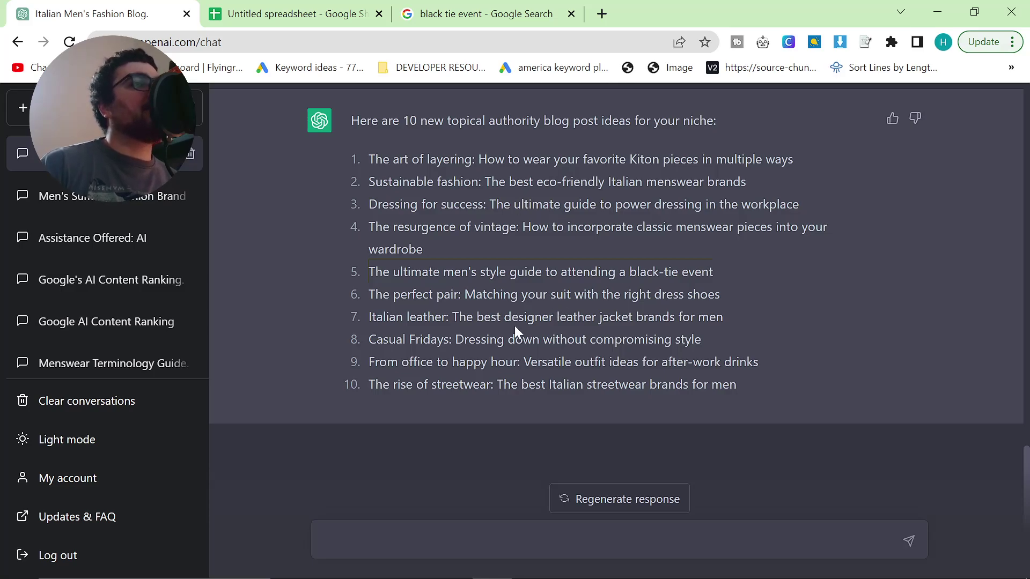
drag(368, 340, 745, 321)
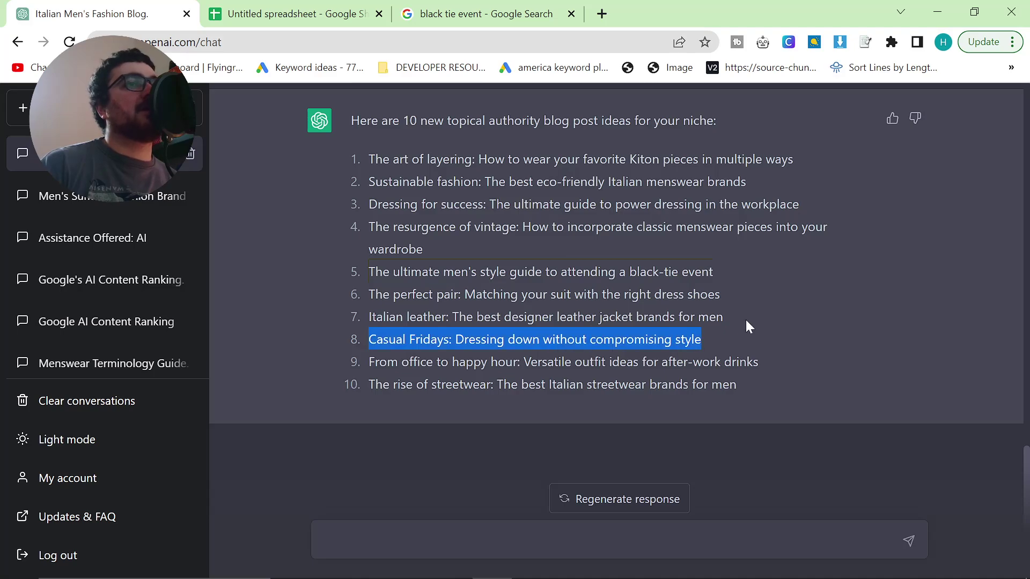
click(745, 322)
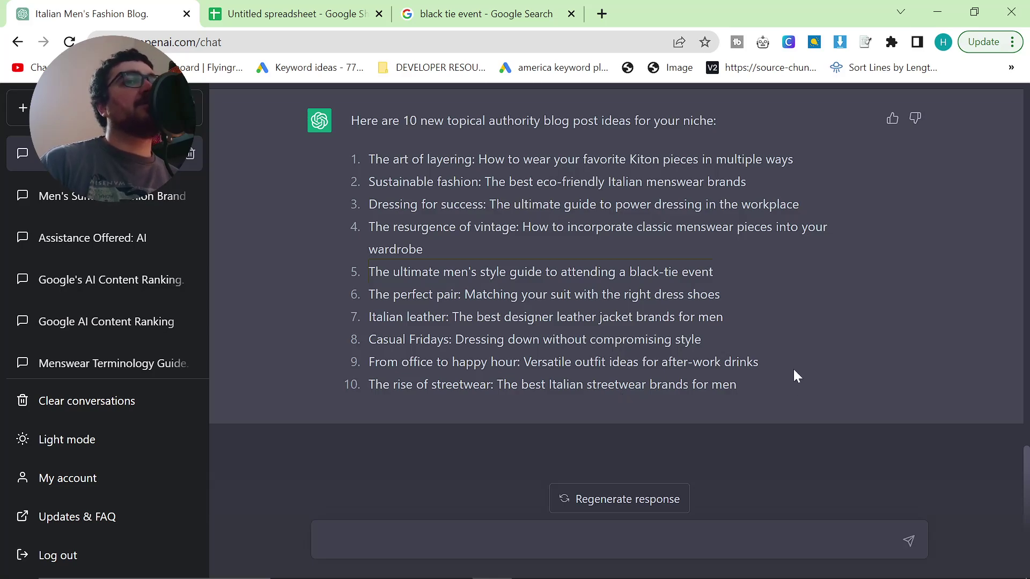
scroll(645, 533, up, 3)
scroll(646, 533, down, 3)
- Send 'give me another 10' to ChatGPT
click(646, 533)
text(give me an)
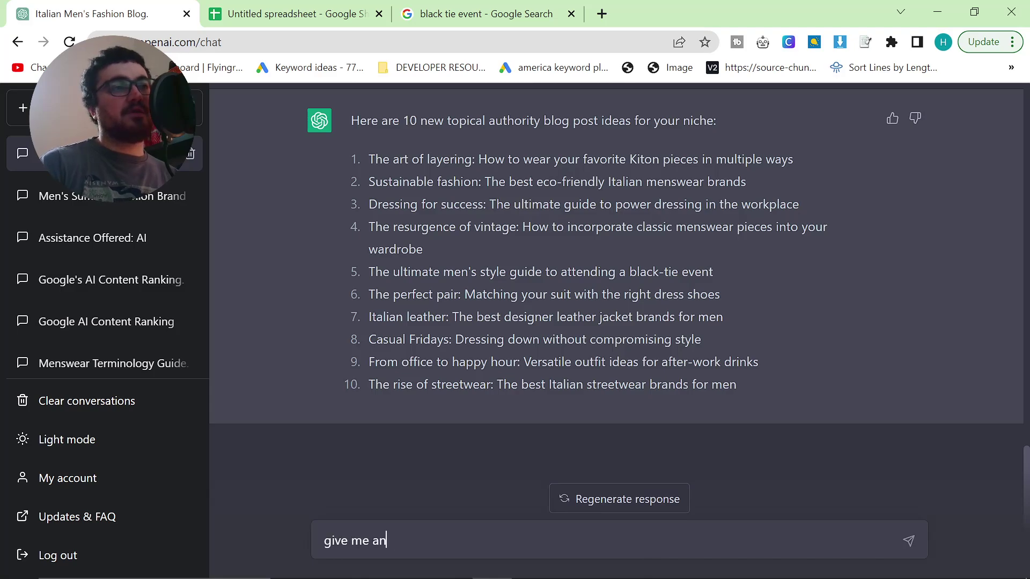
text(other 10)
key(Return)
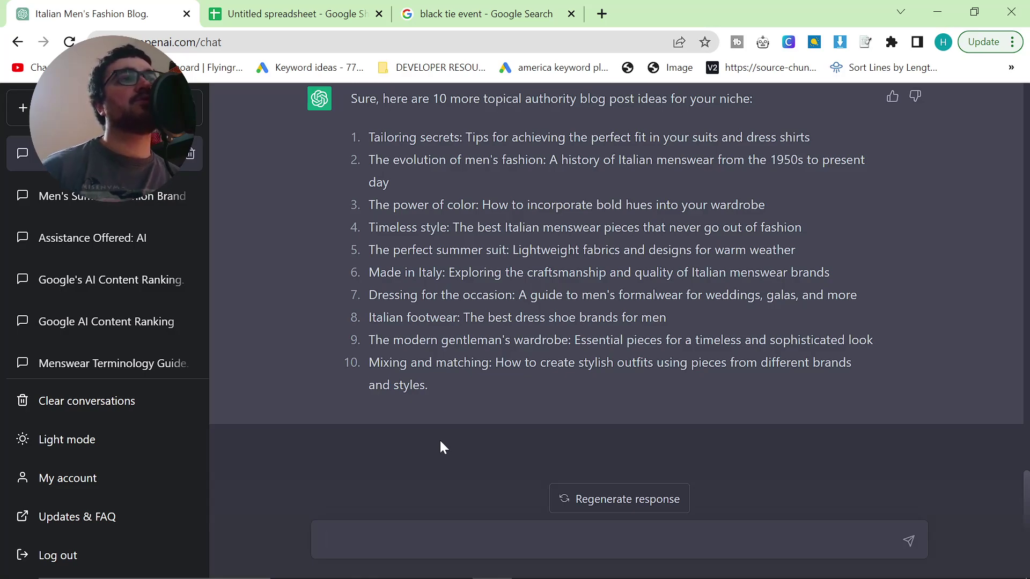
- Highlight The power of color, The perfect summer suit, Made in Italy and Dressing for the occasion ideas
triple_click(566, 205)
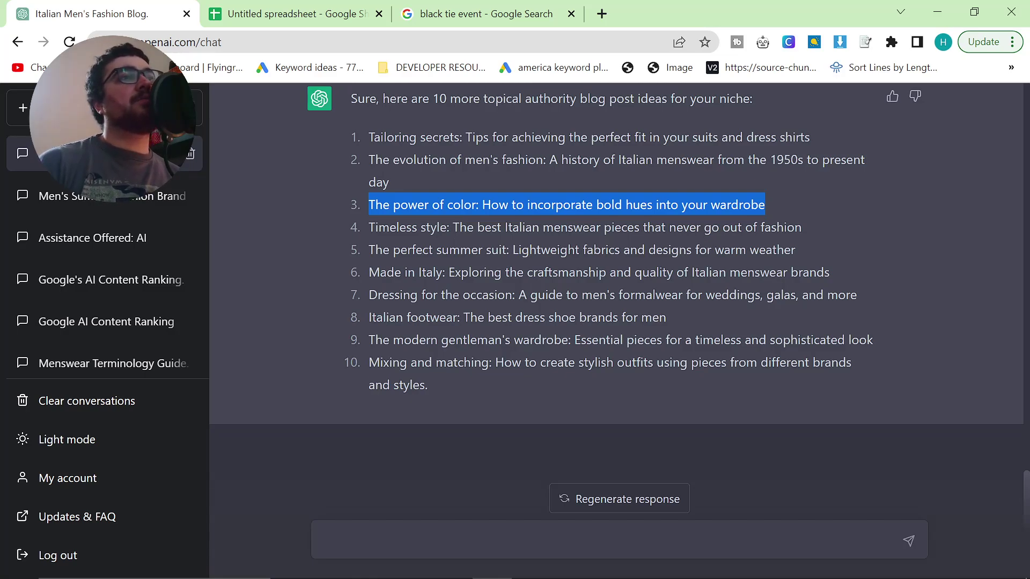
drag(369, 250, 351, 99)
click(809, 248)
triple_click(478, 252)
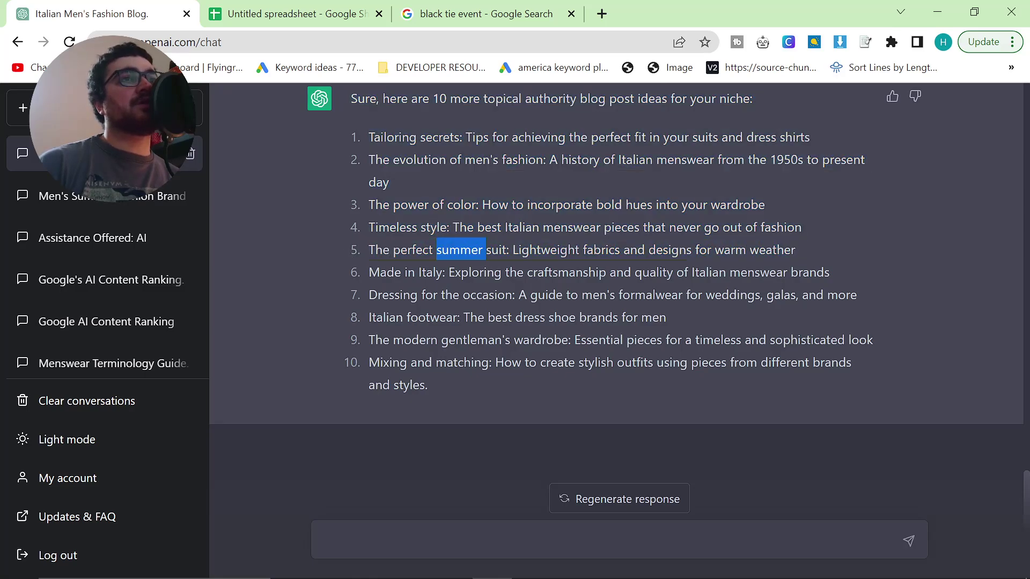
click(479, 269)
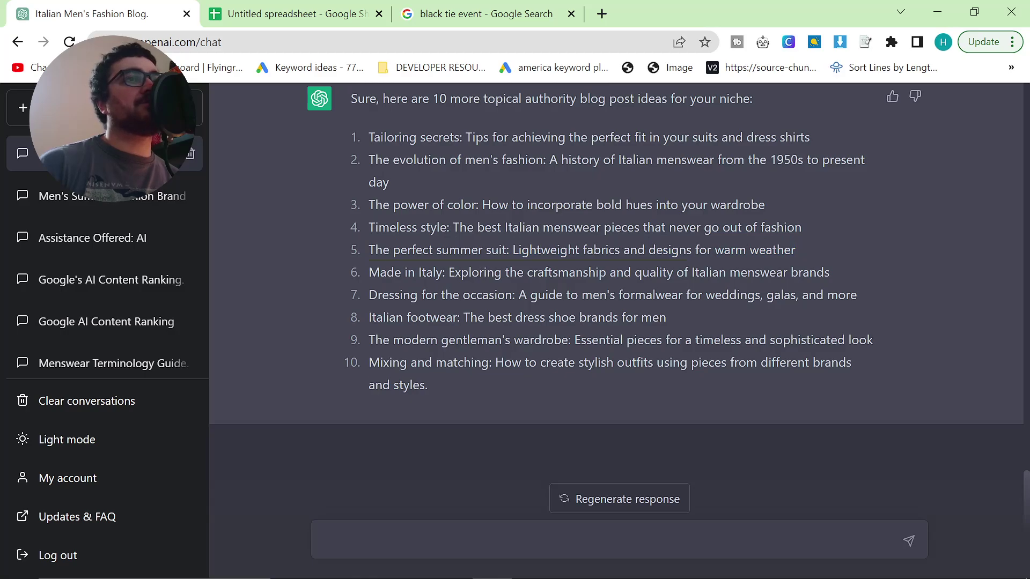
drag(830, 272, 369, 272)
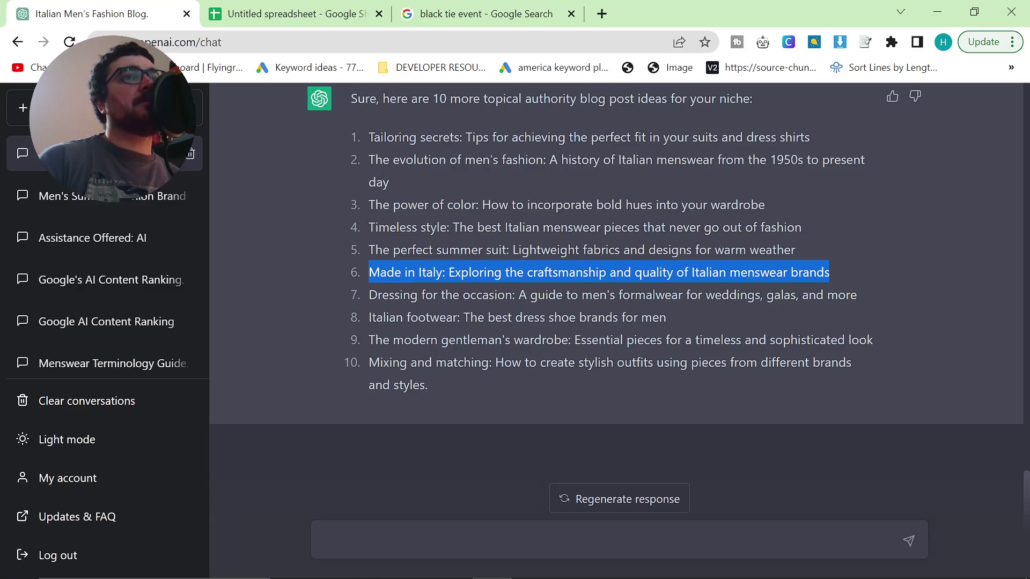
drag(364, 295, 897, 292)
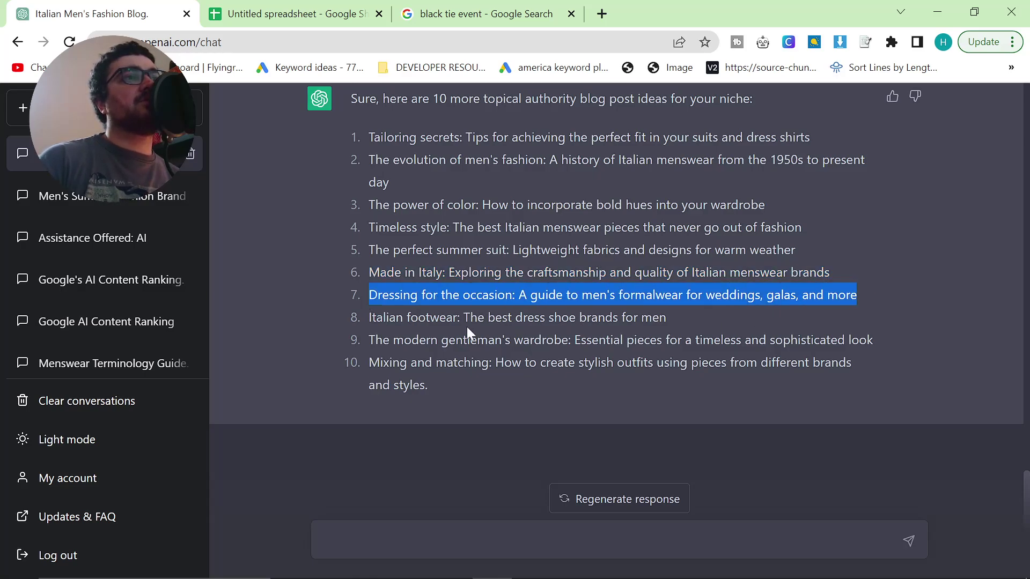
- Highlight the Italian footwear, modern gentleman's wardrobe and Mixing and matching ideas, then review the response
drag(430, 317, 641, 317)
click(361, 358)
drag(368, 339, 883, 328)
click(679, 378)
drag(357, 366, 328, 370)
click(557, 401)
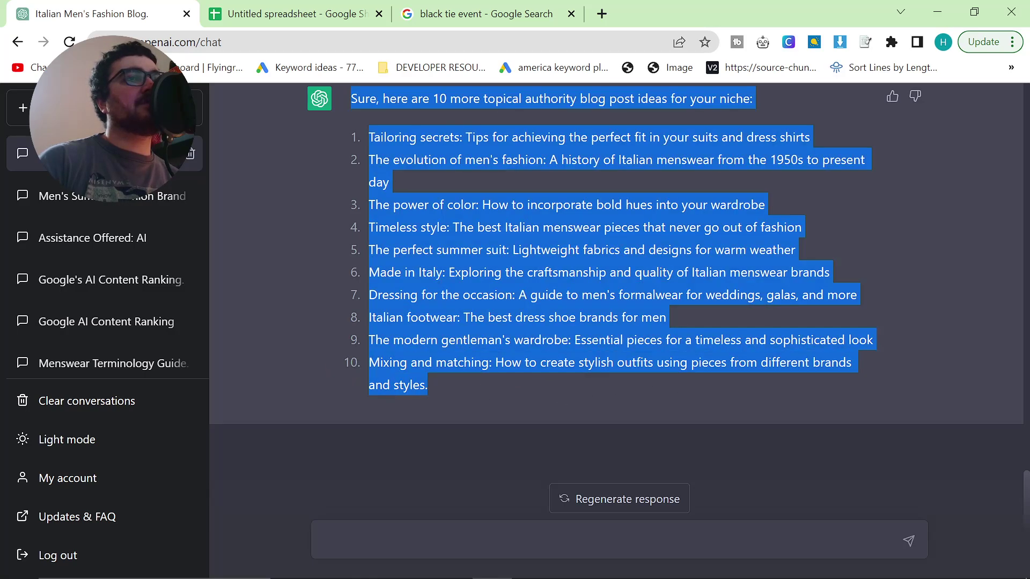
key(Escape)
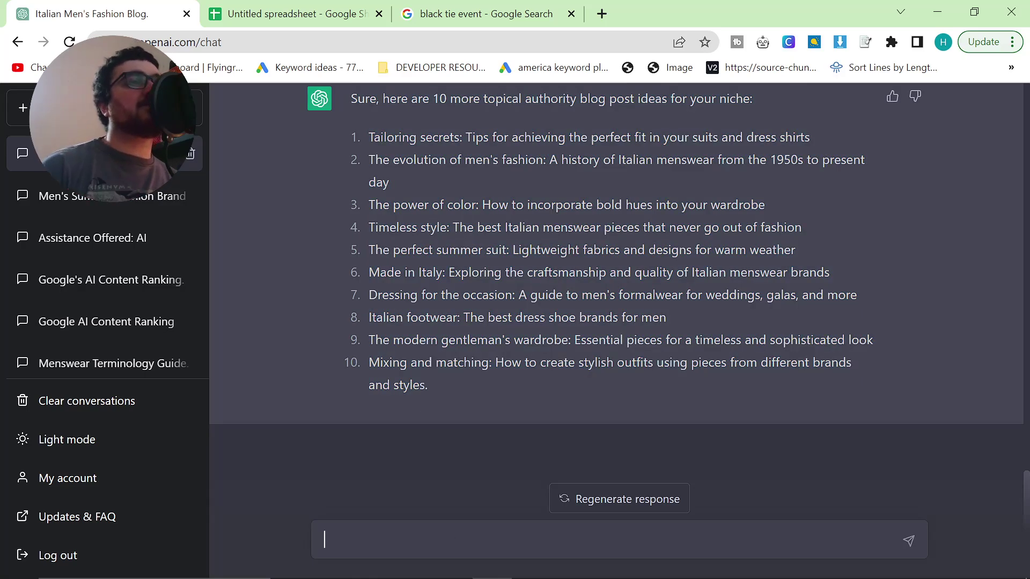
scroll(314, 247, up, 20)
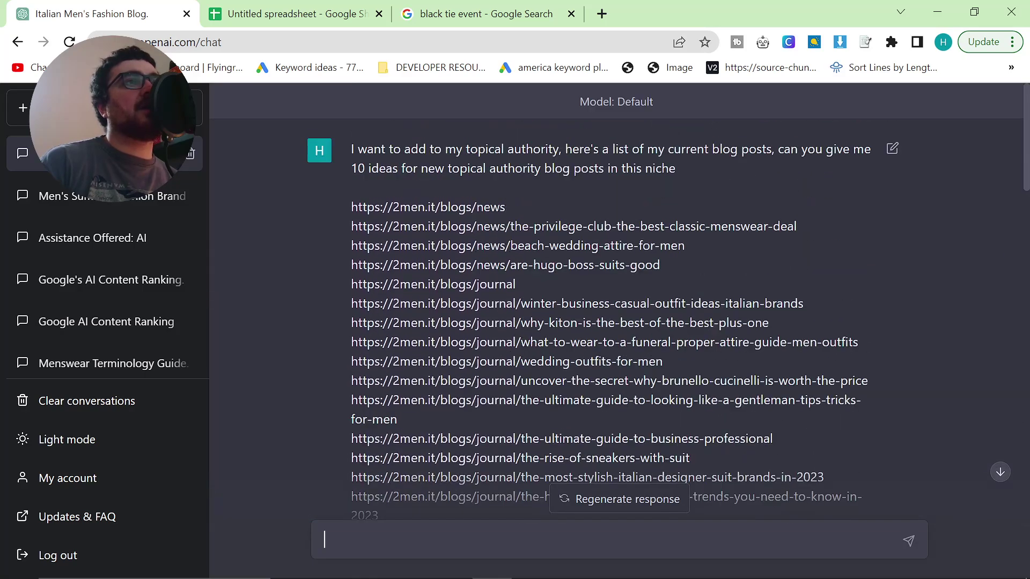
scroll(315, 248, down, 20)
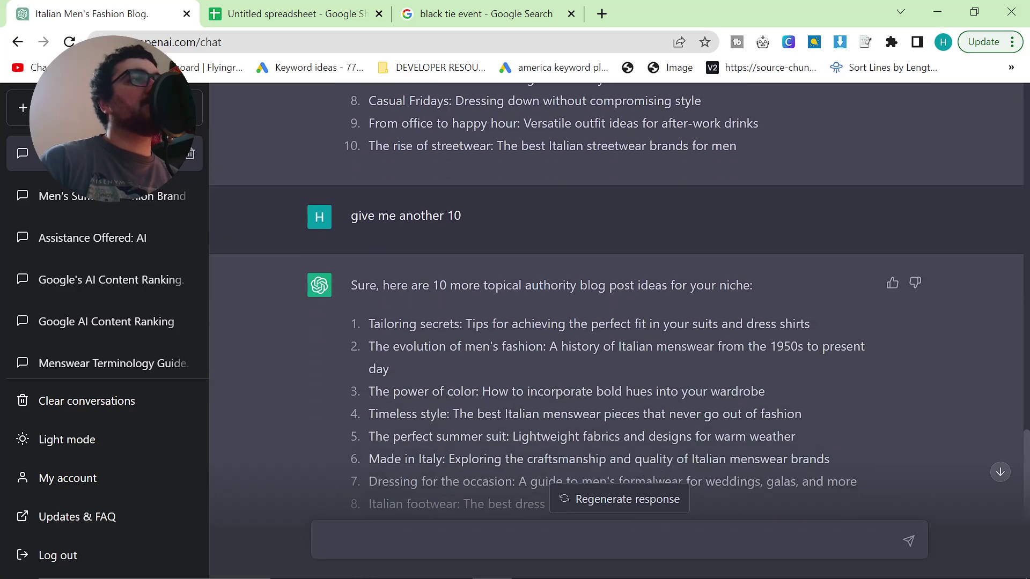
scroll(483, 376, down, 3)
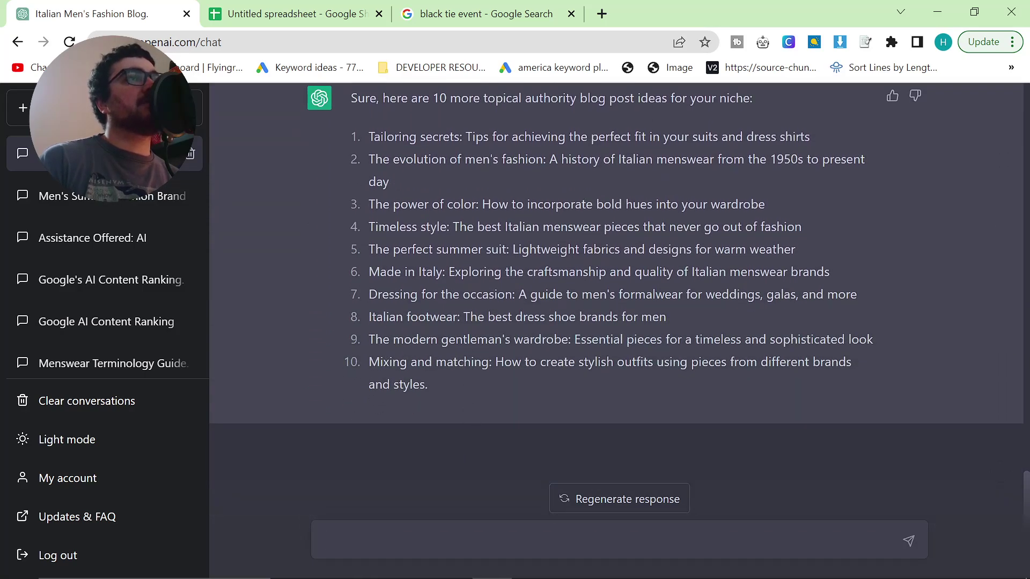
key(alt+Tab)
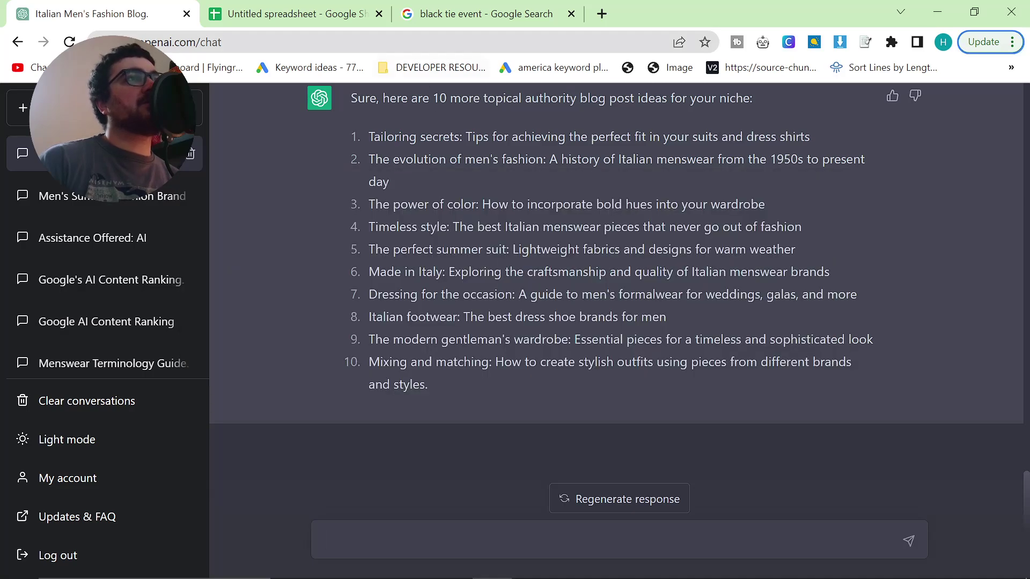
- Load 2men.it/sitemap.xml in a new tab, select the collections sitemap text, and return to the spreadsheet
click(601, 16)
text(2men.it)
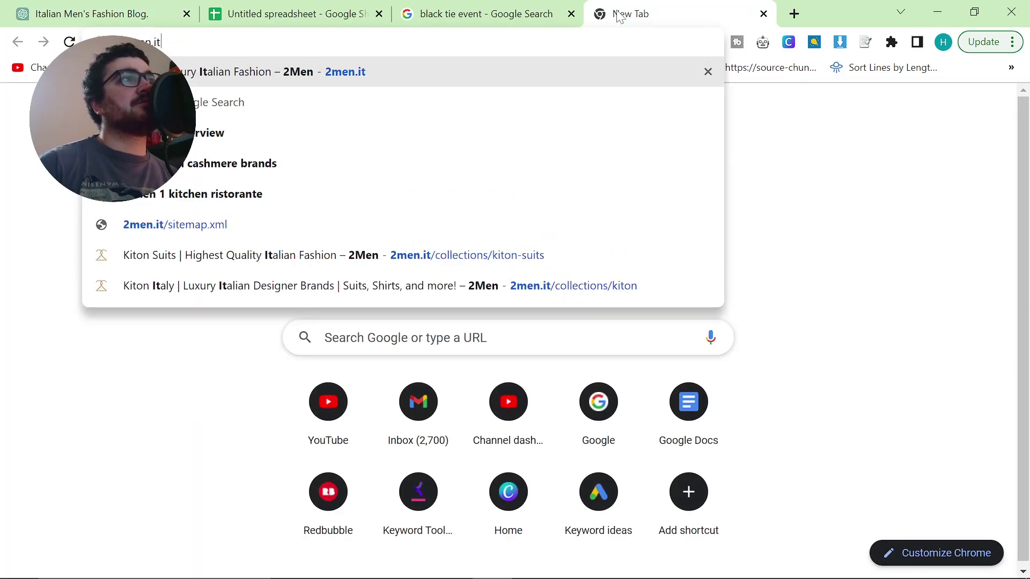
text(/sitemap.x)
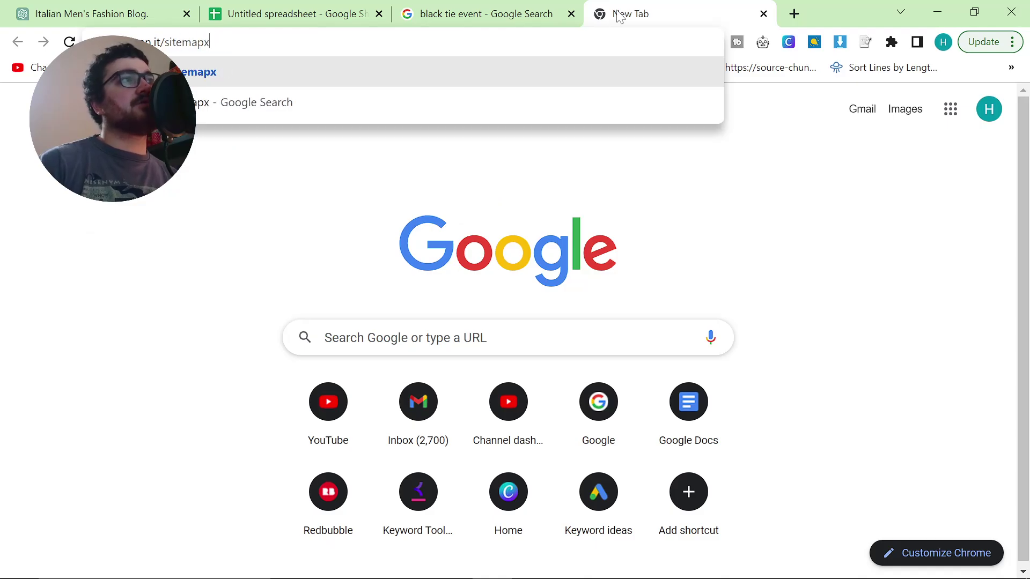
text(ml)
key(Return)
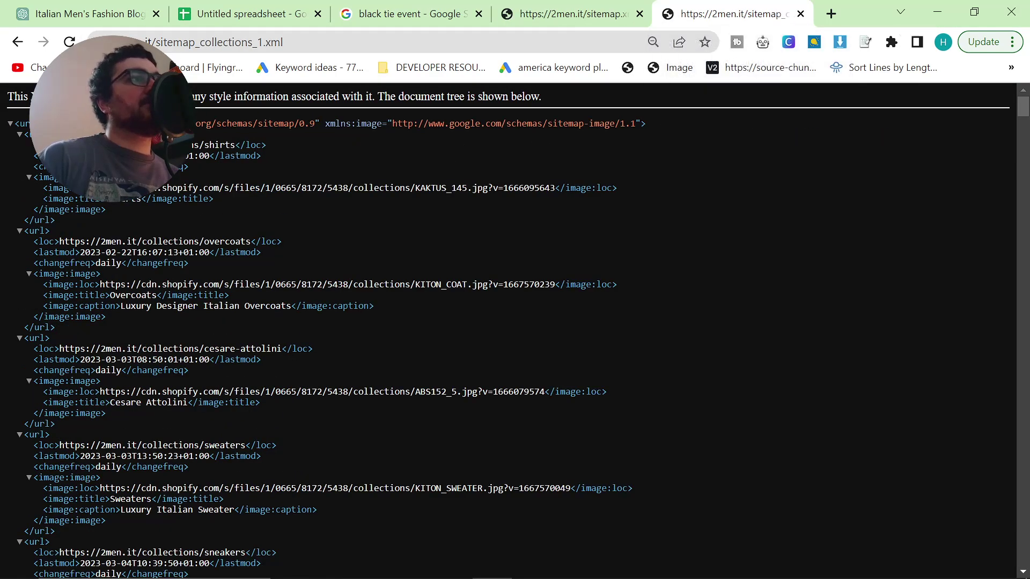
key(ctrl+a)
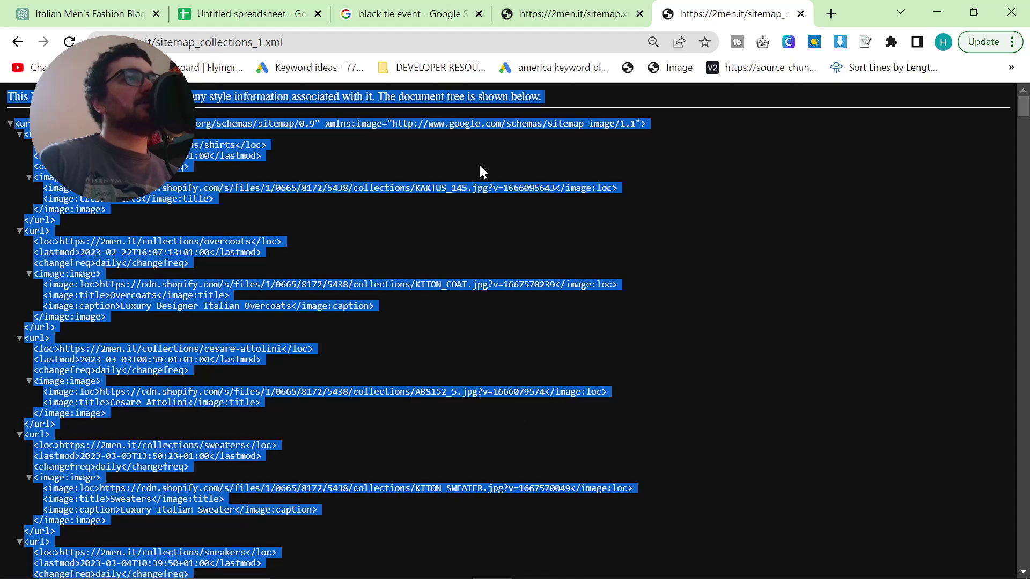
click(268, 6)
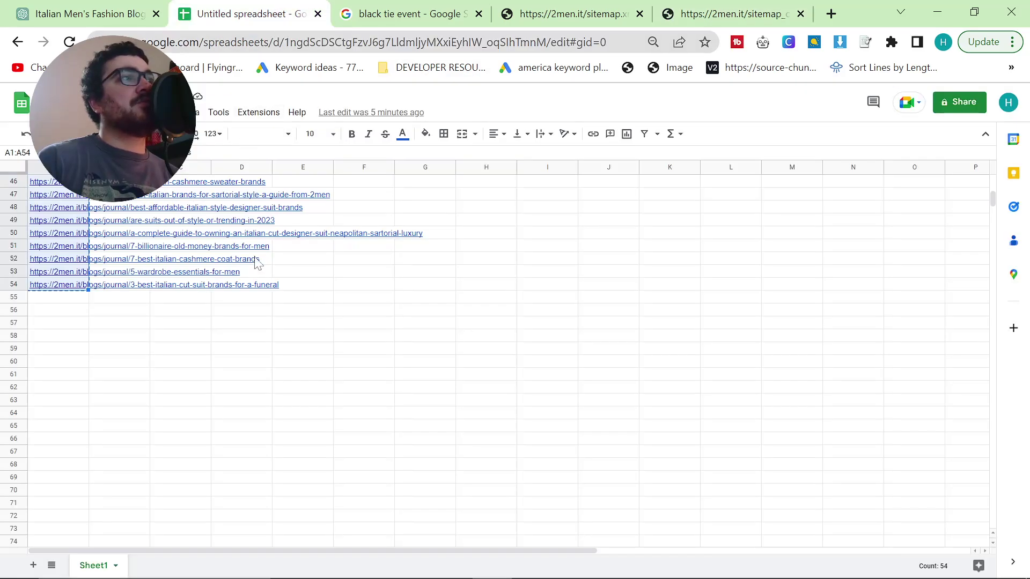
- Paste the sitemap into column A, make the text black, and sort the sheet Z to A
key(ctrl+v)
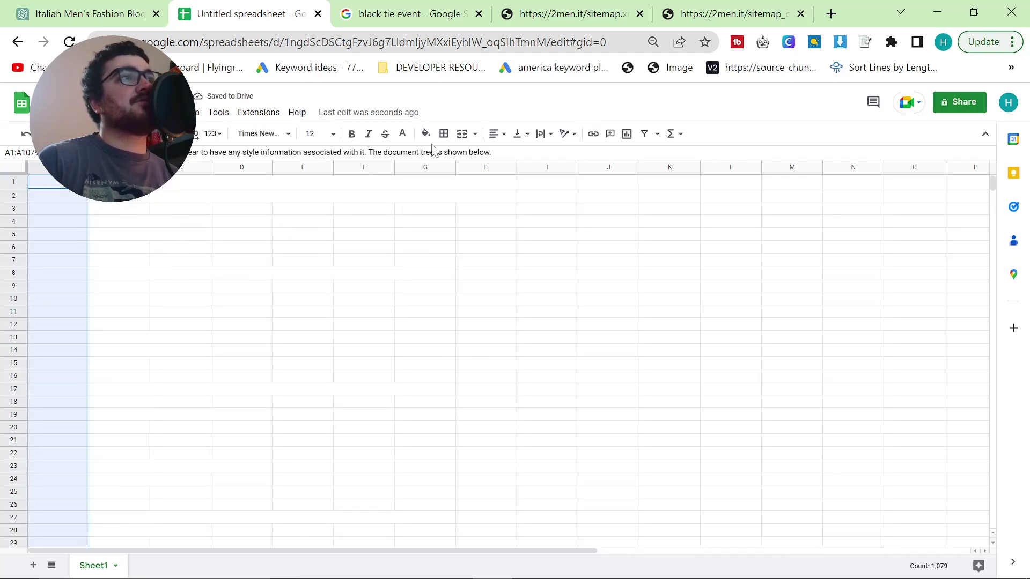
click(402, 134)
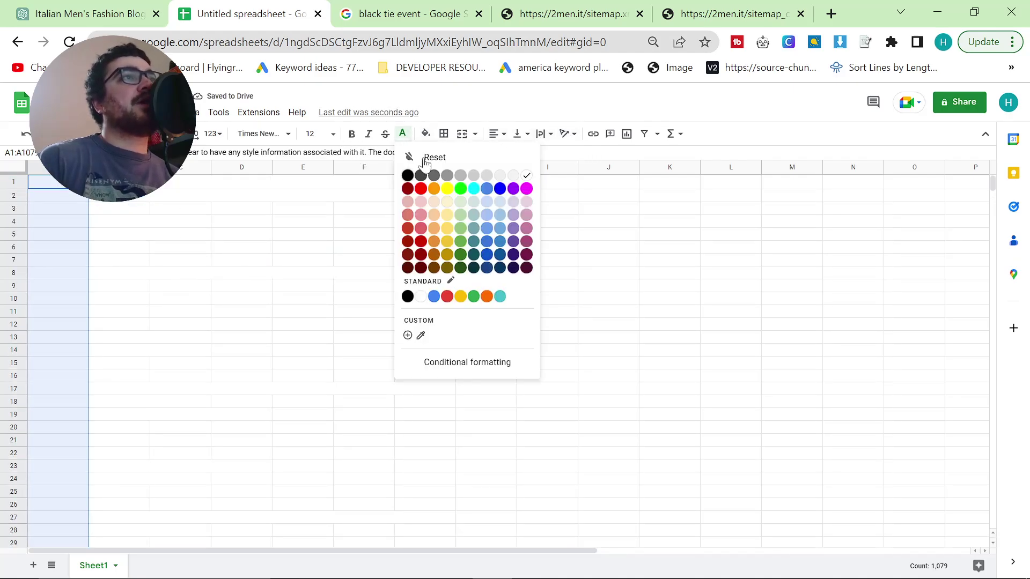
click(407, 175)
click(424, 260)
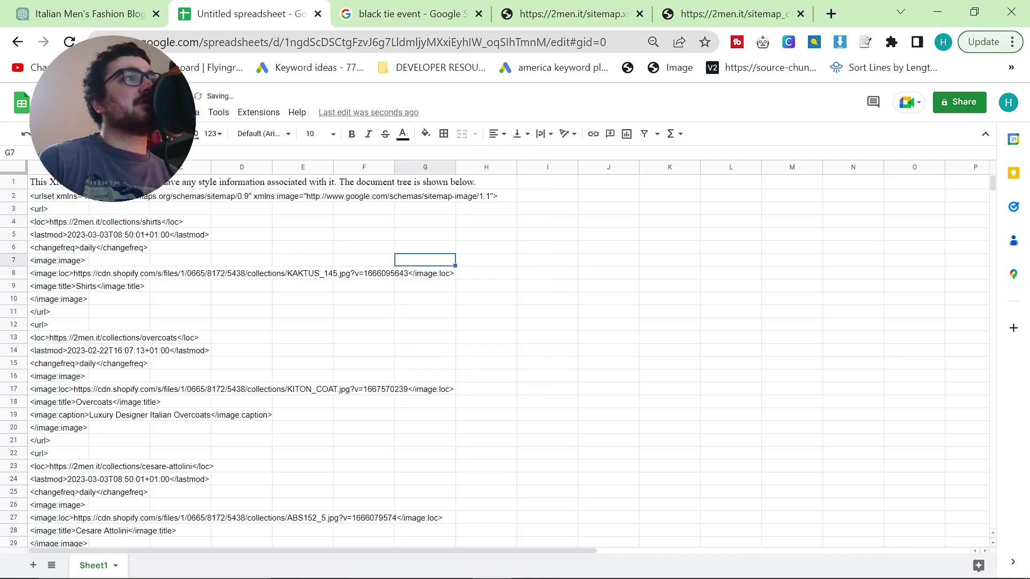
right_click(67, 166)
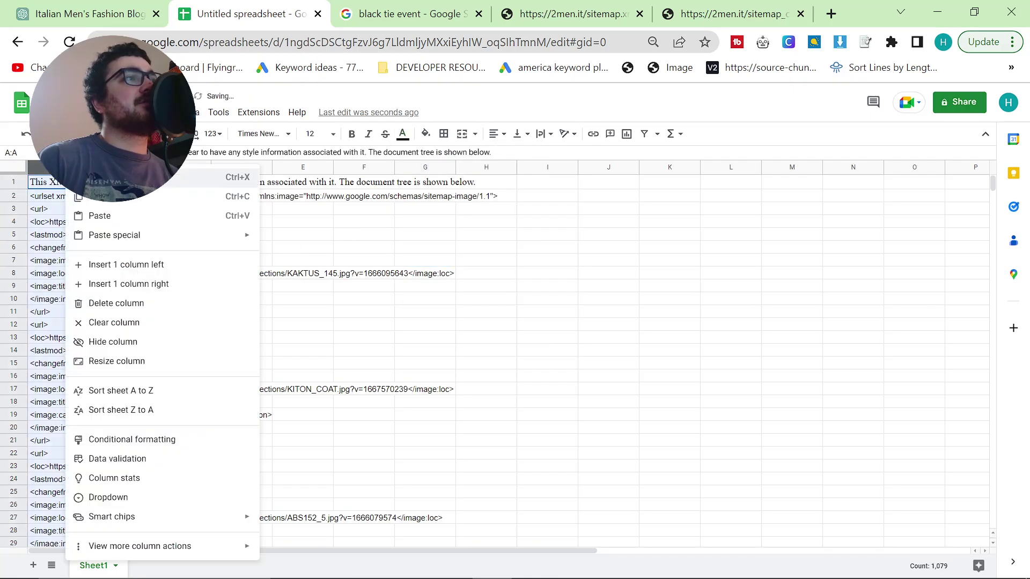
click(163, 410)
- Select the collection URLs from A188 down to A371
scroll(120, 309, down, 5)
scroll(121, 309, down, 20)
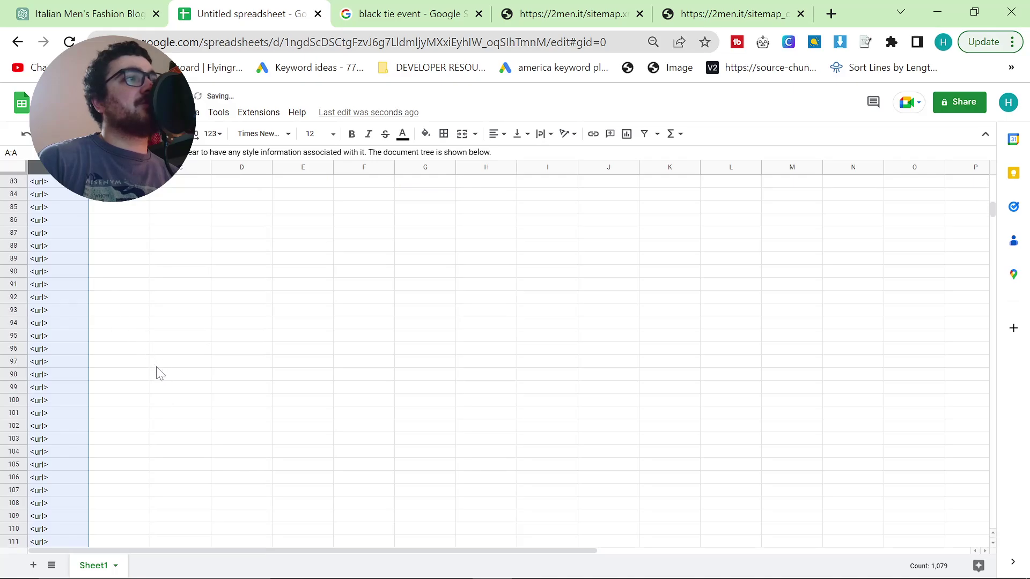
scroll(161, 364, up, 3)
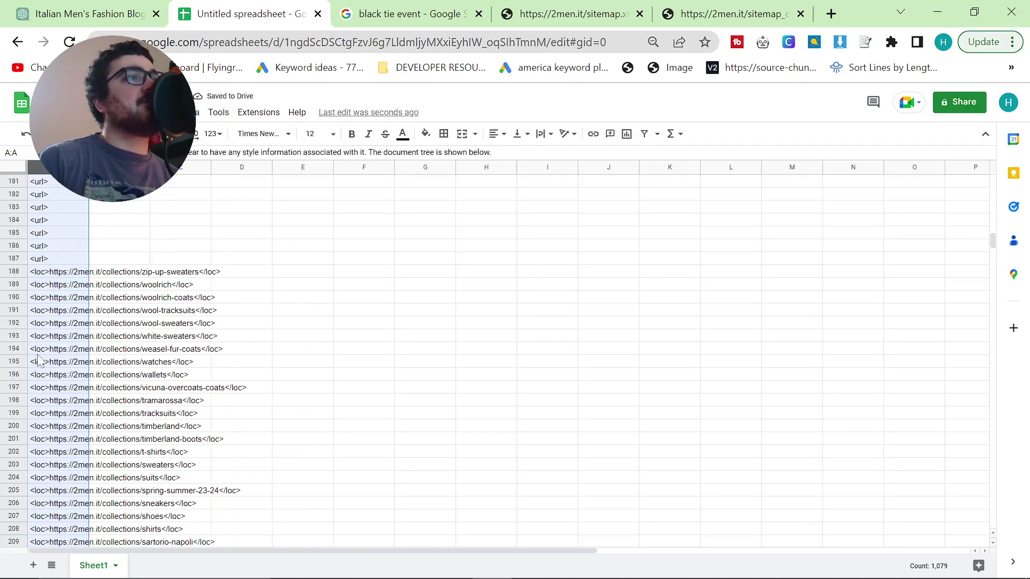
click(59, 272)
scroll(153, 378, down, 20)
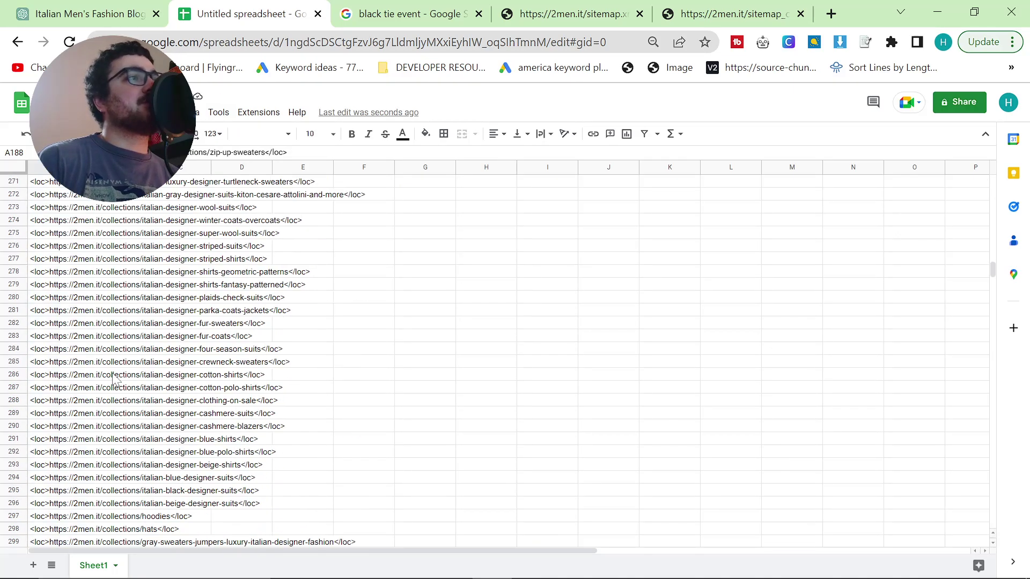
scroll(105, 382, down, 8)
scroll(113, 402, up, 8)
scroll(119, 425, down, 3)
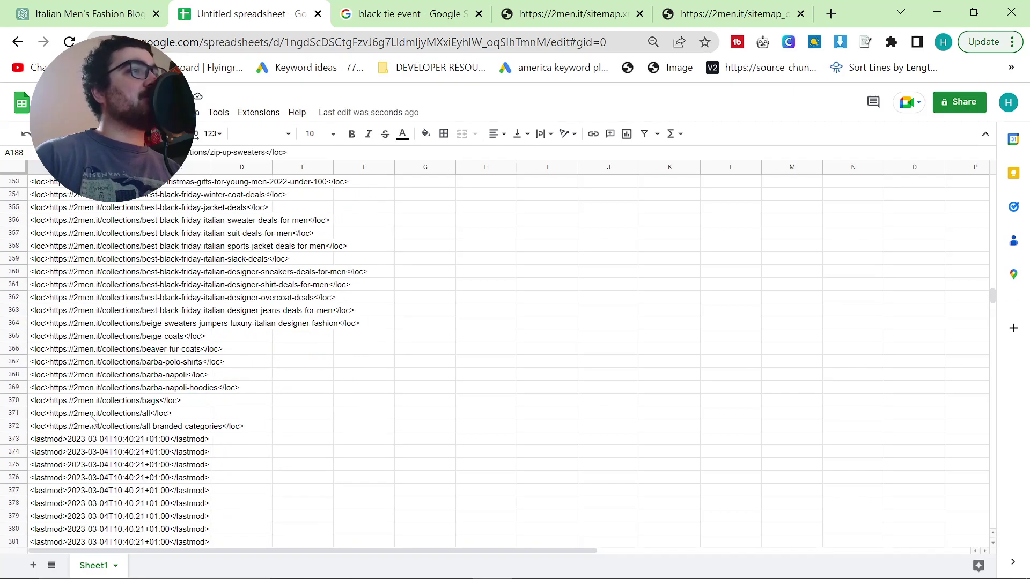
shift+click(107, 413)
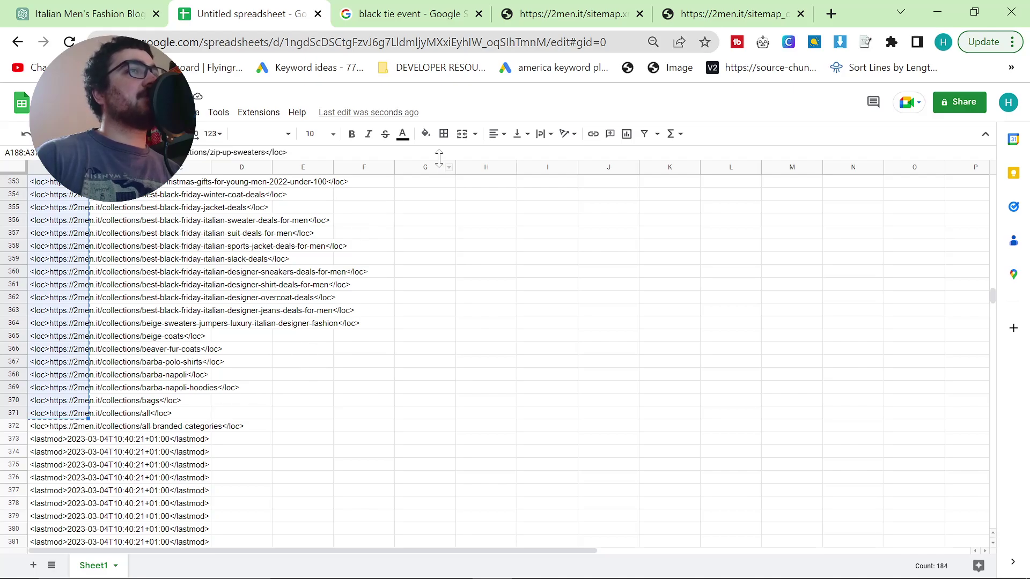
- Paste the URL list into a fresh ChatGPT chat, then clear the message again
key(ctrl+shift+Tab)
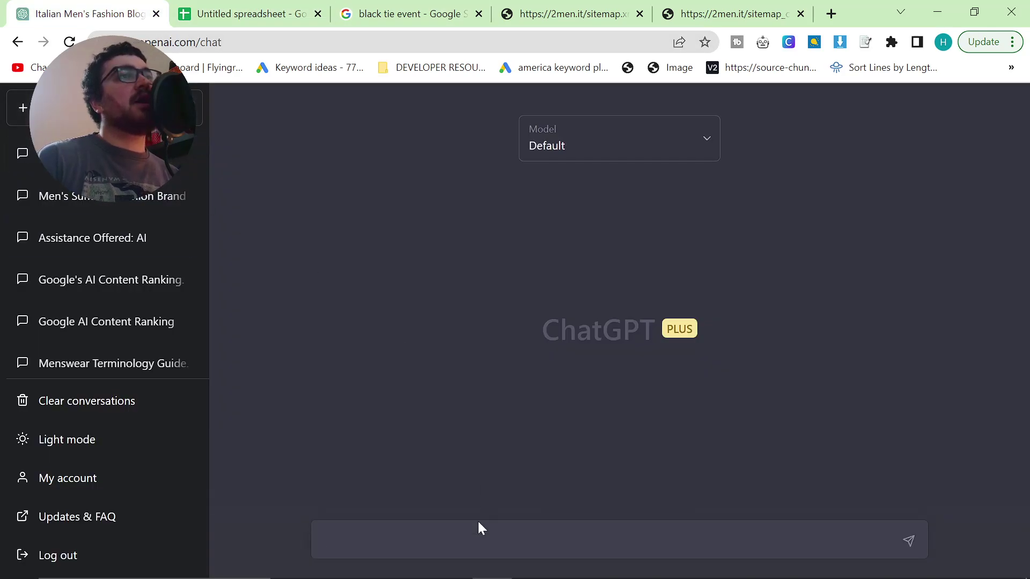
click(478, 526)
key(ctrl+v)
scroll(619, 466, up, 3)
key(ctrl+a)
key(BackSpace)
- Replace all sheet rows with the copied sitemap lines
key(ctrl+Tab)
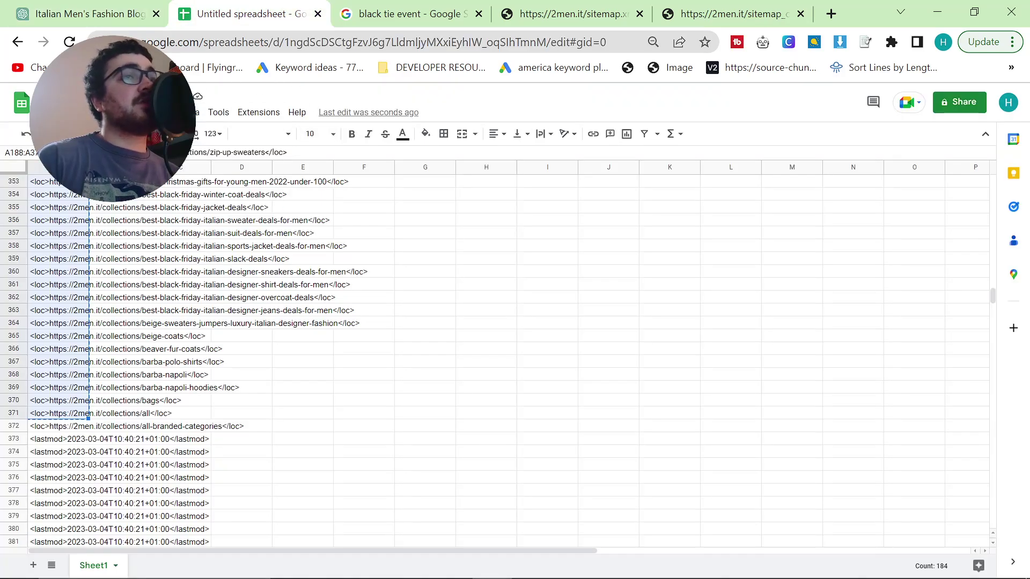
key(ctrl+a)
key(ctrl+v)
scroll(279, 316, up, 20)
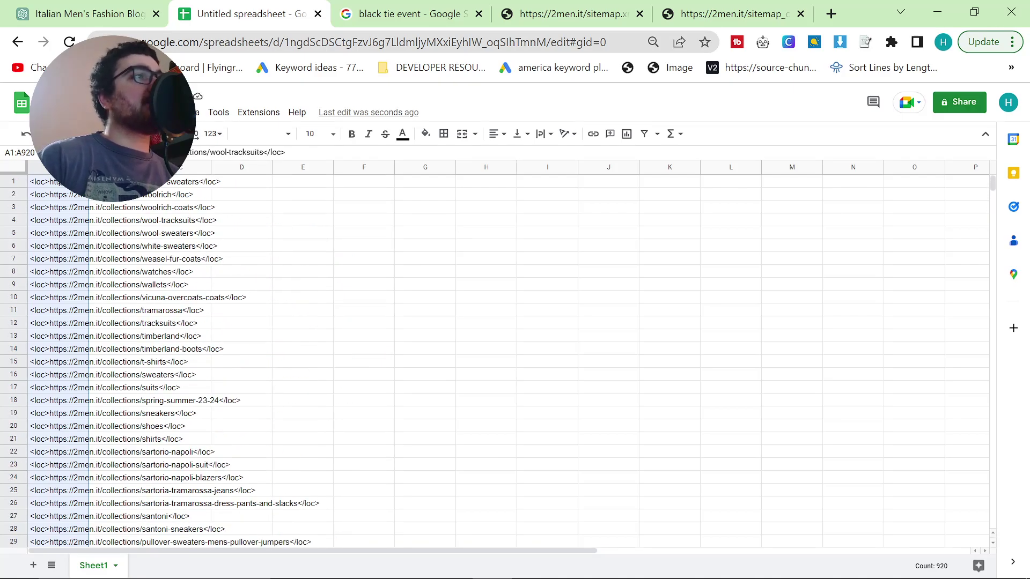
click(284, 196)
- Remove every <loc> and </loc> tag with Find and replace, then select column A
key(ctrl+f)
click(930, 169)
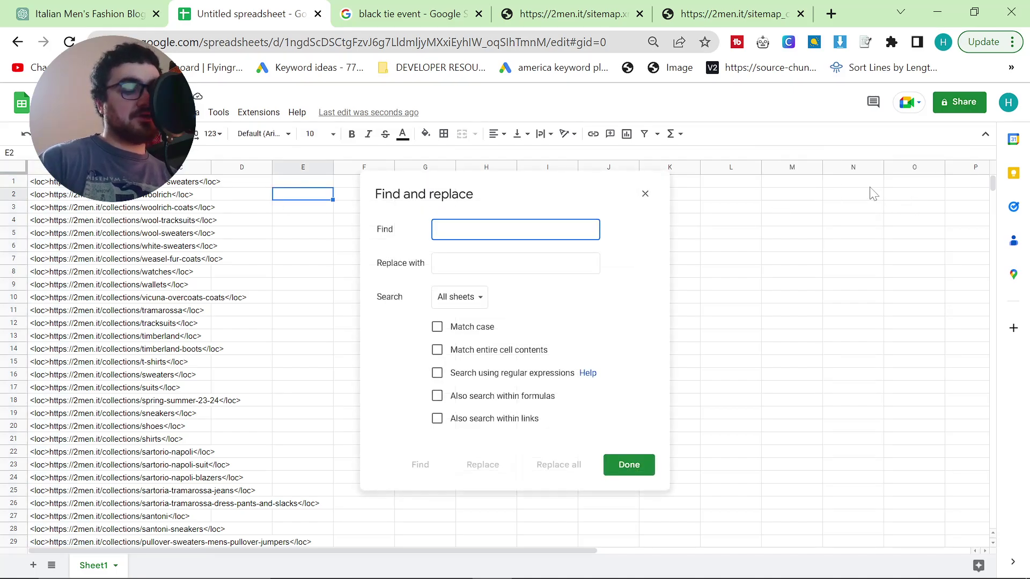
text(<loc>)
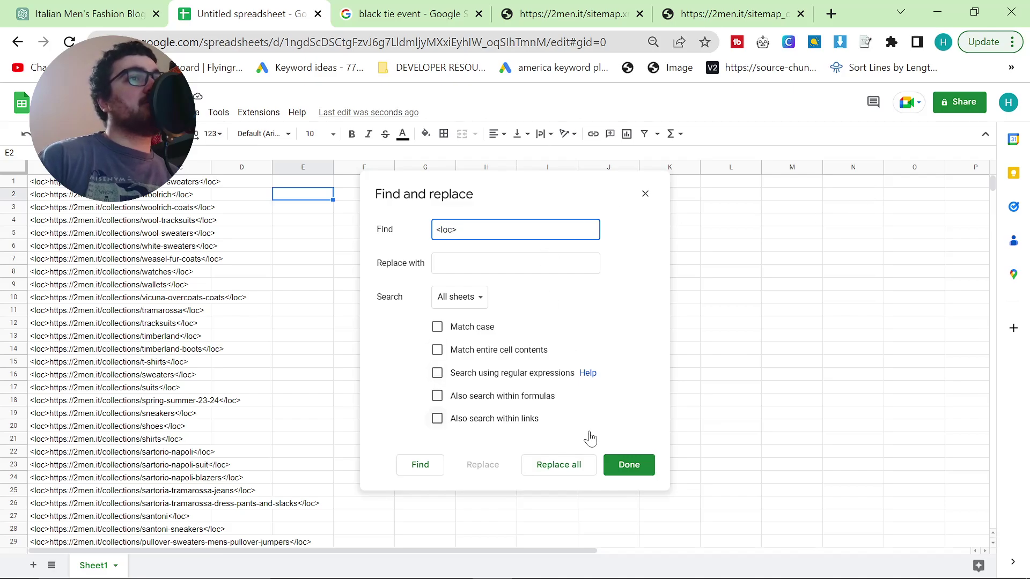
click(558, 465)
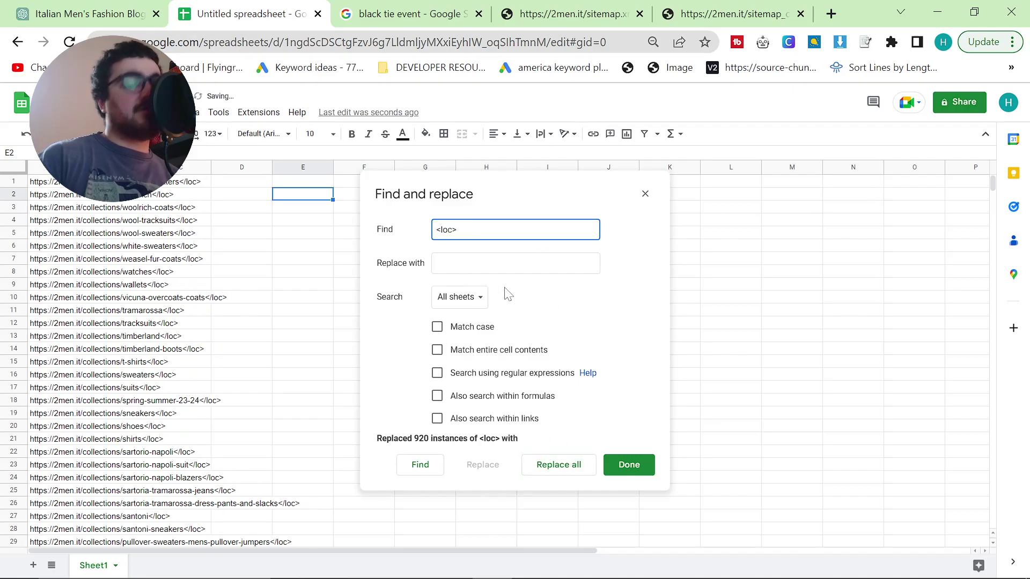
click(571, 464)
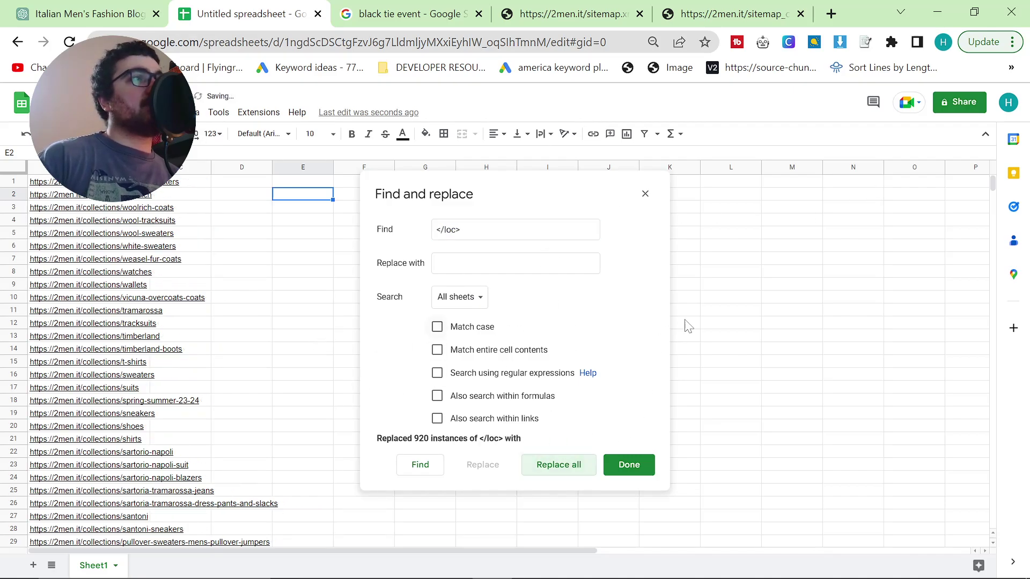
click(828, 311)
click(645, 193)
click(58, 166)
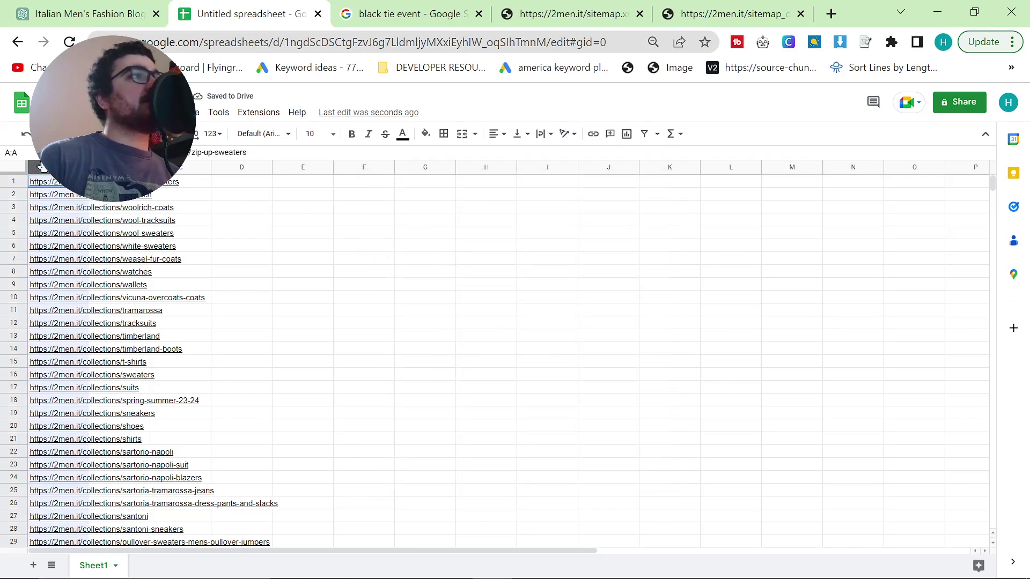
click(105, 16)
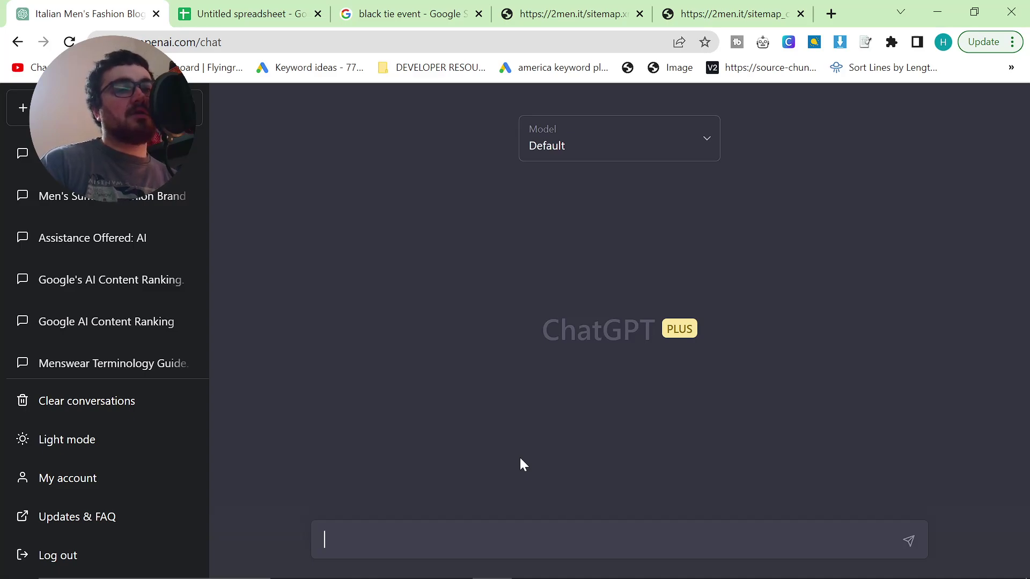
- Send 'Can you give me some more URL ideas from this list for collections on my website 2men:' with the sitemap
text(Can you give me some more URL ideas from this list for collections on my website 2m)
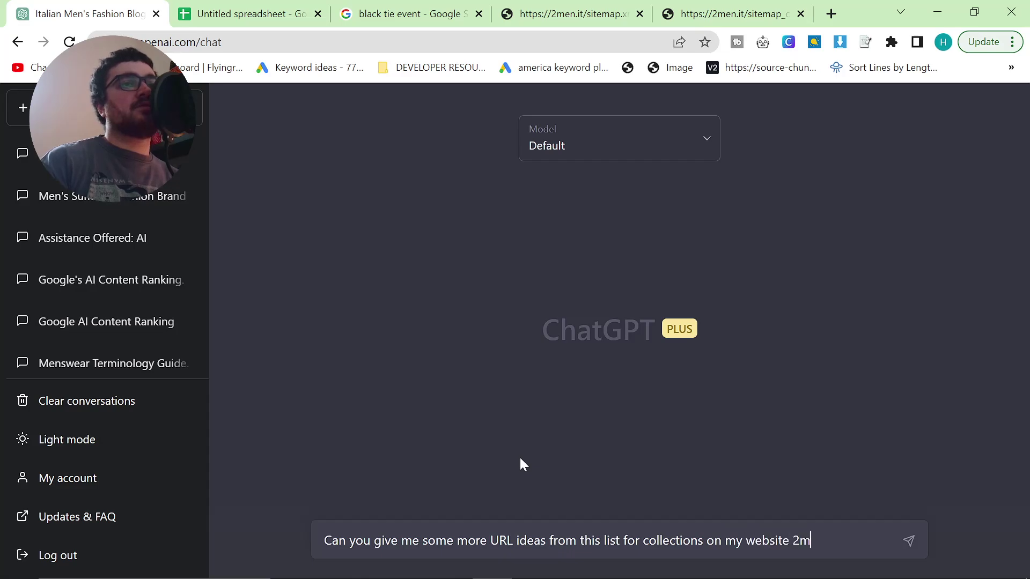
text(en:)
key(shift+Return)
key(ctrl+v)
key(Return)
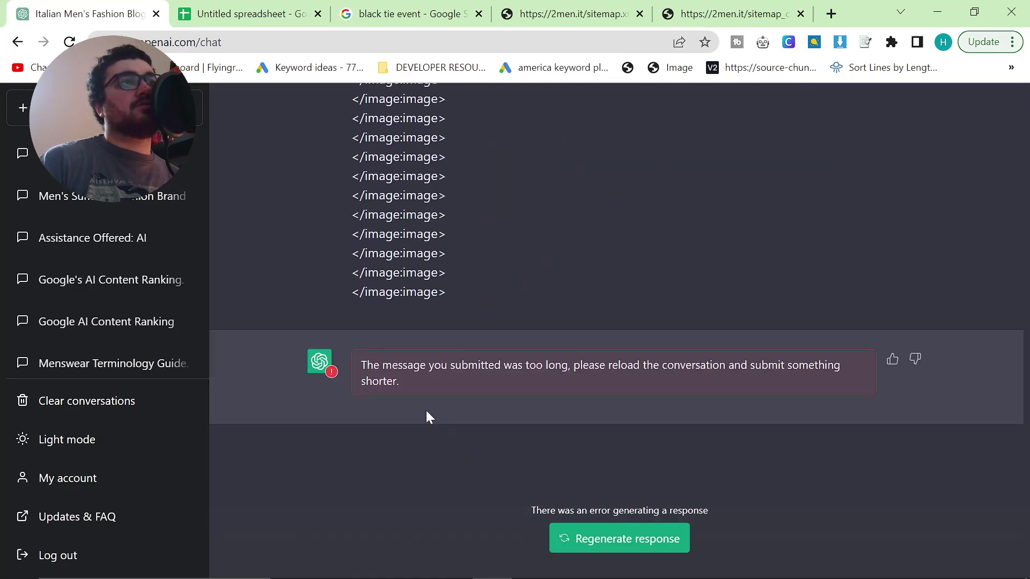
- In a fresh chat, resend a trimmed version of the pasted URL list
scroll(463, 298, up, 10)
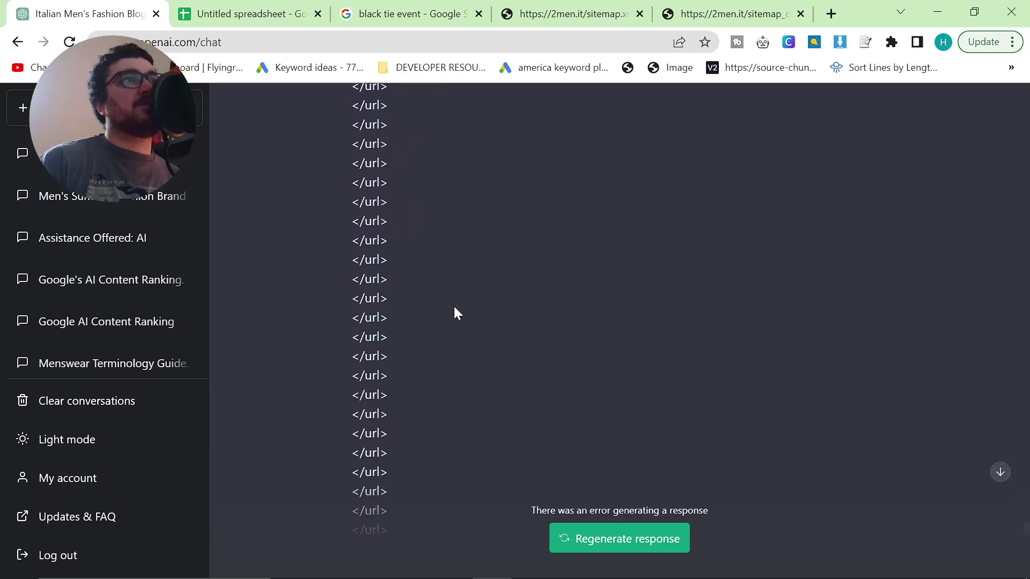
scroll(767, 265, up, 20)
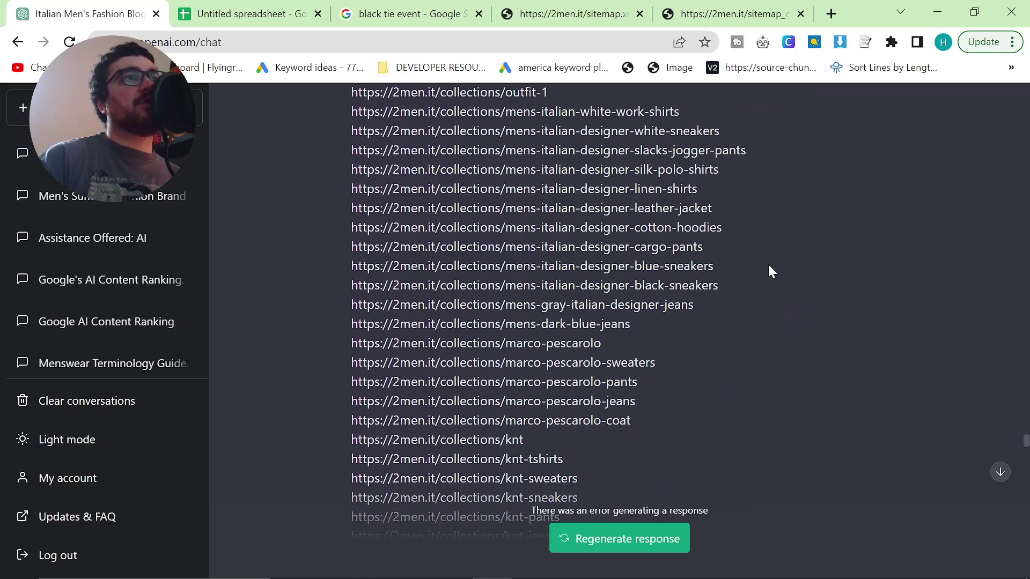
scroll(756, 259, up, 10)
key(F5)
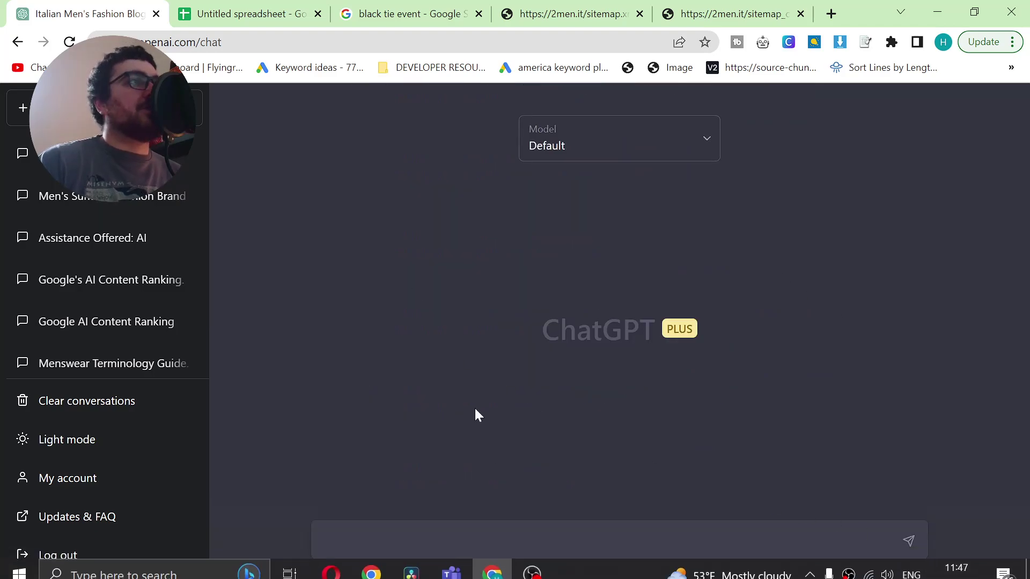
key(ctrl+v)
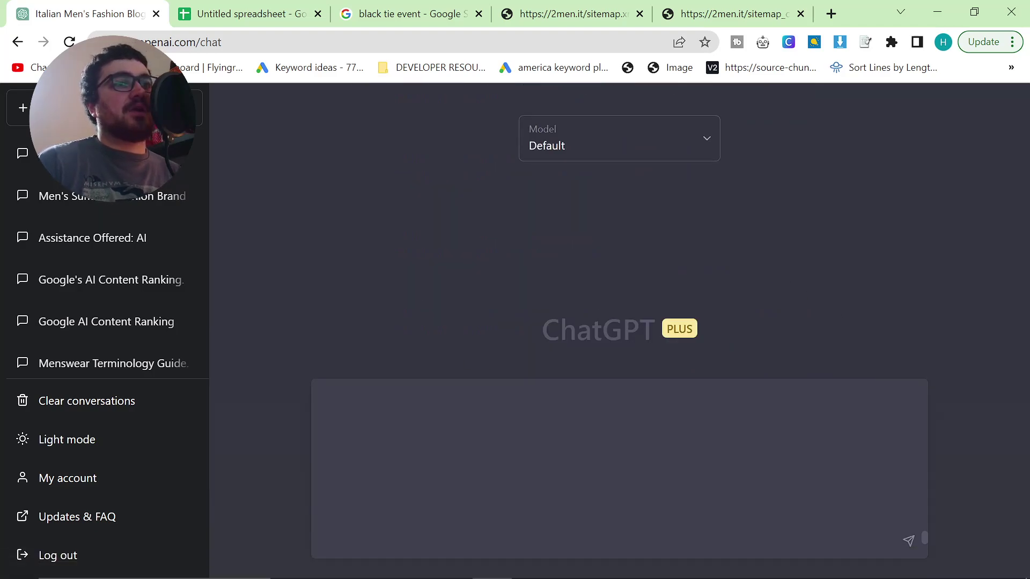
drag(729, 542, 254, 459)
key(BackSpace)
key(ctrl+v)
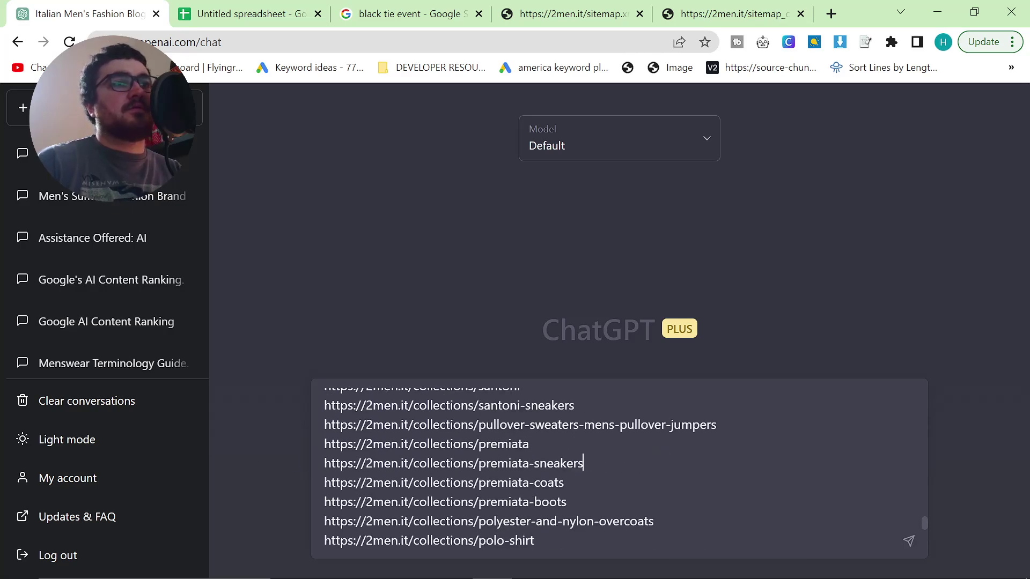
key(ctrl+a)
key(Return)
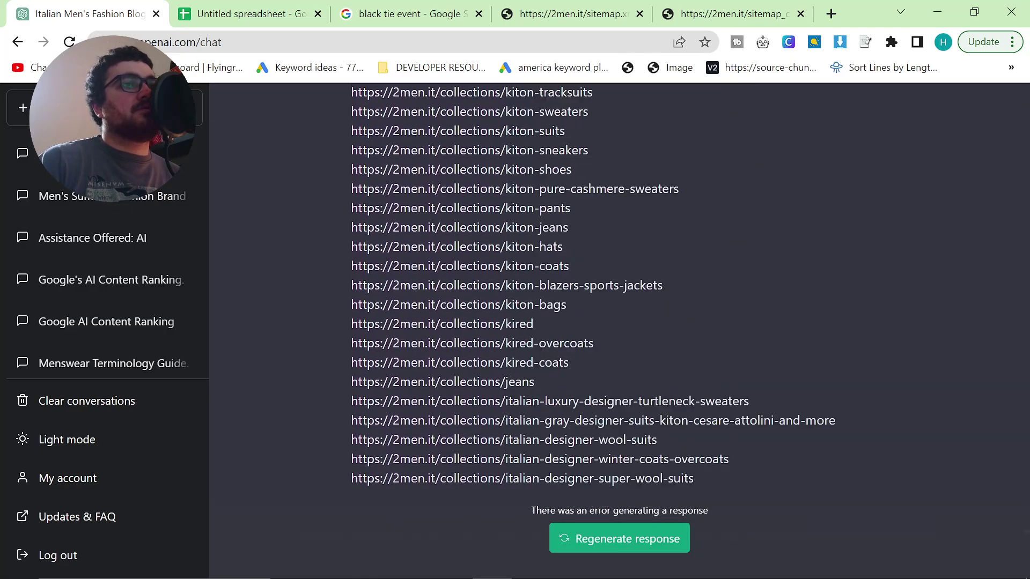
- In a new chat, send the URL list cut off after the black-sneakers line
click(593, 543)
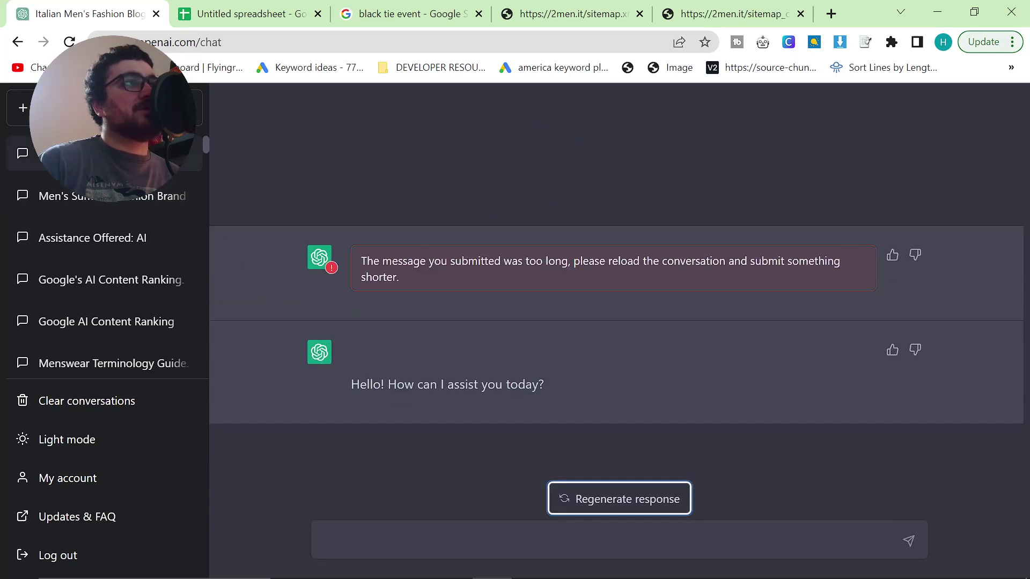
click(22, 107)
key(ctrl+v)
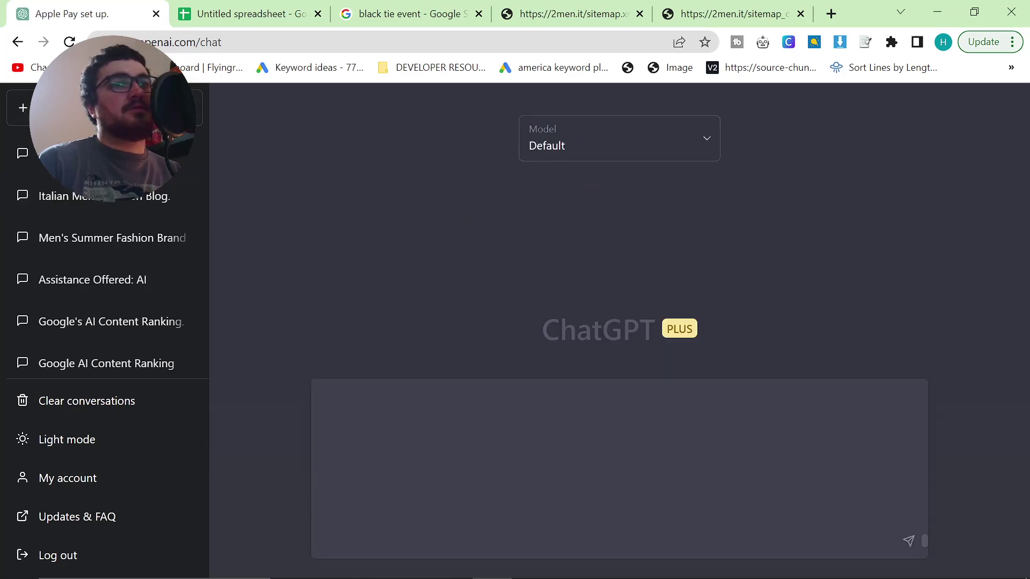
drag(333, 485, 271, 430)
key(BackSpace)
key(ctrl+z)
drag(316, 539, 304, 427)
key(BackSpace)
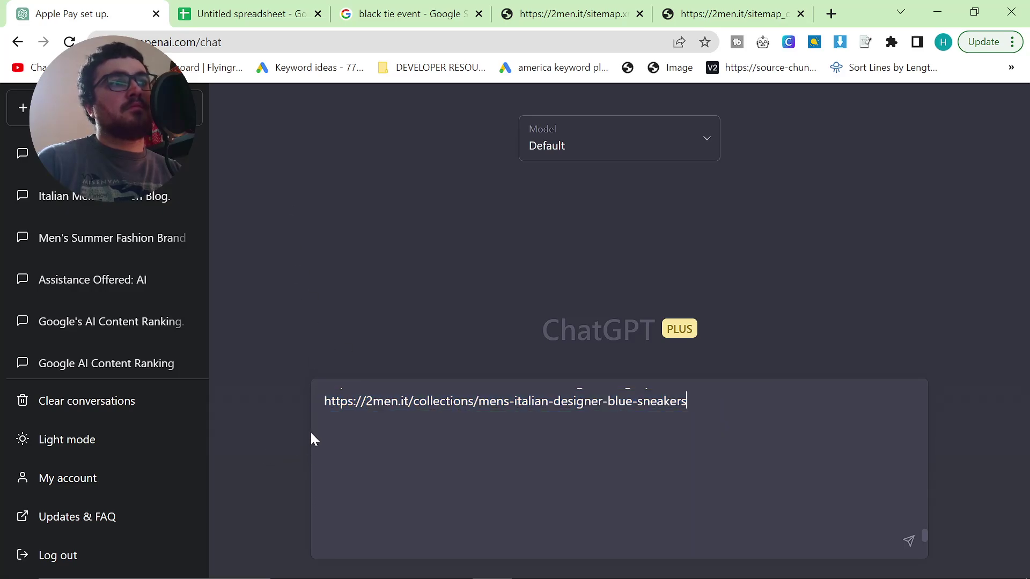
key(Return)
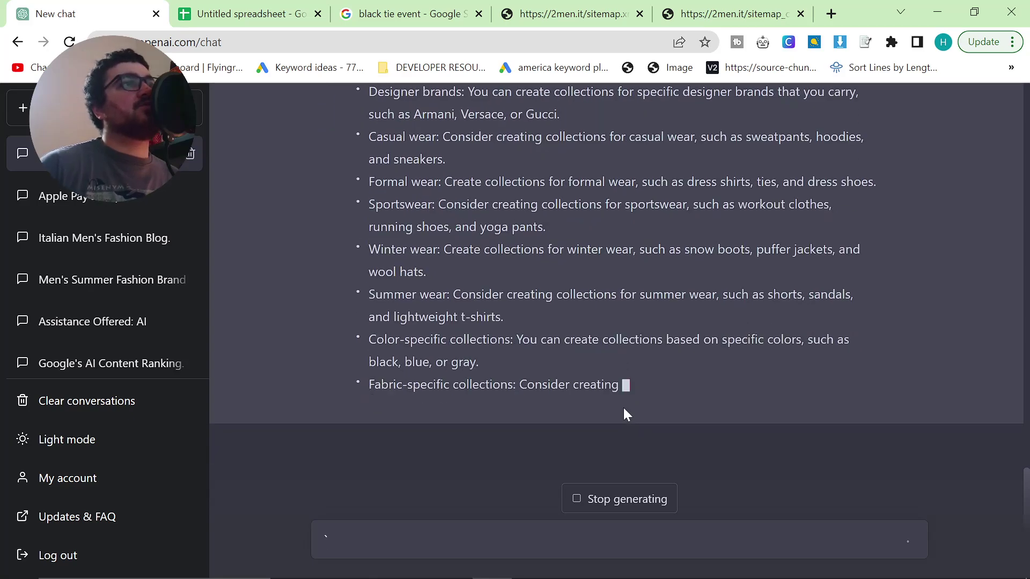
- Review the ten ideas, highlighting Formal wear, Sportswear, Color-specific, Winter wear and Summer wear
scroll(479, 379, up, 1)
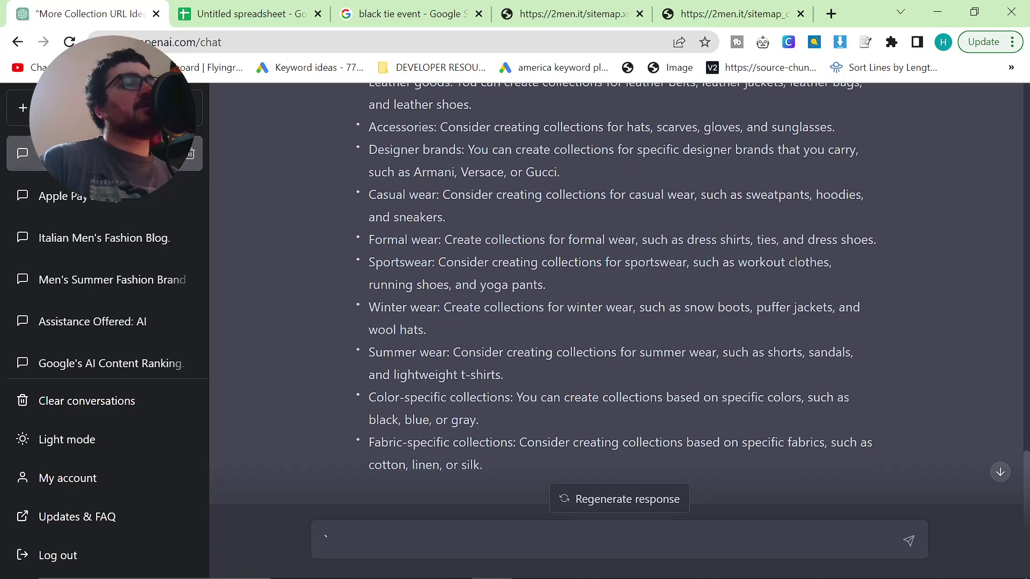
drag(368, 240, 434, 239)
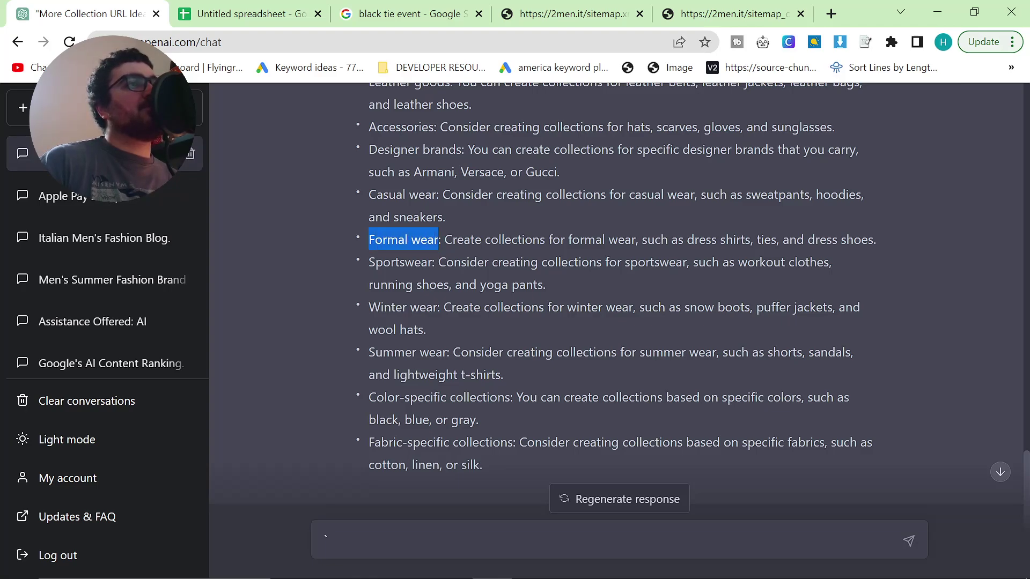
drag(368, 262, 433, 261)
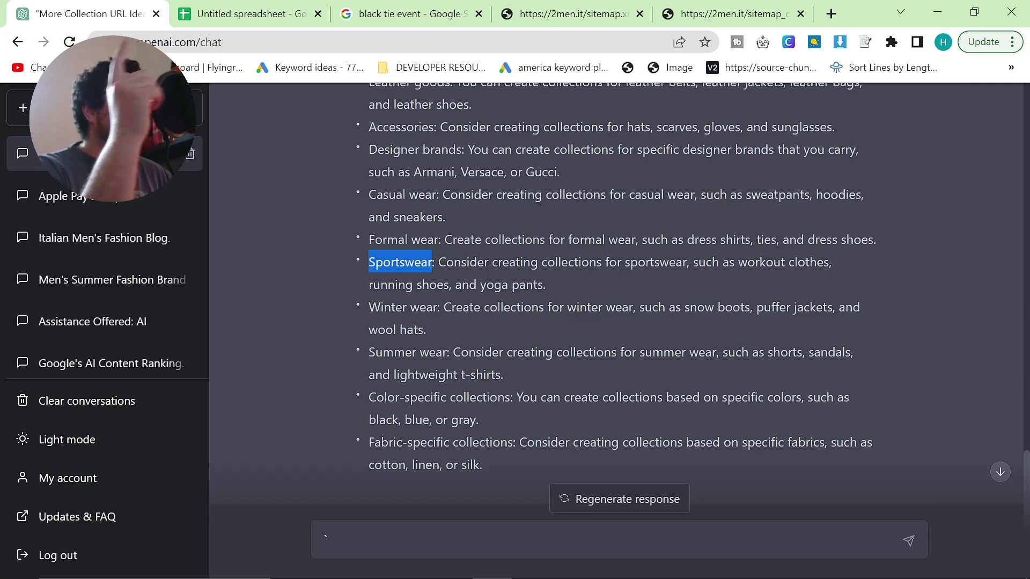
drag(369, 397, 500, 414)
click(500, 414)
drag(541, 371, 349, 346)
click(491, 418)
drag(528, 384, 357, 313)
scroll(617, 268, down, 2)
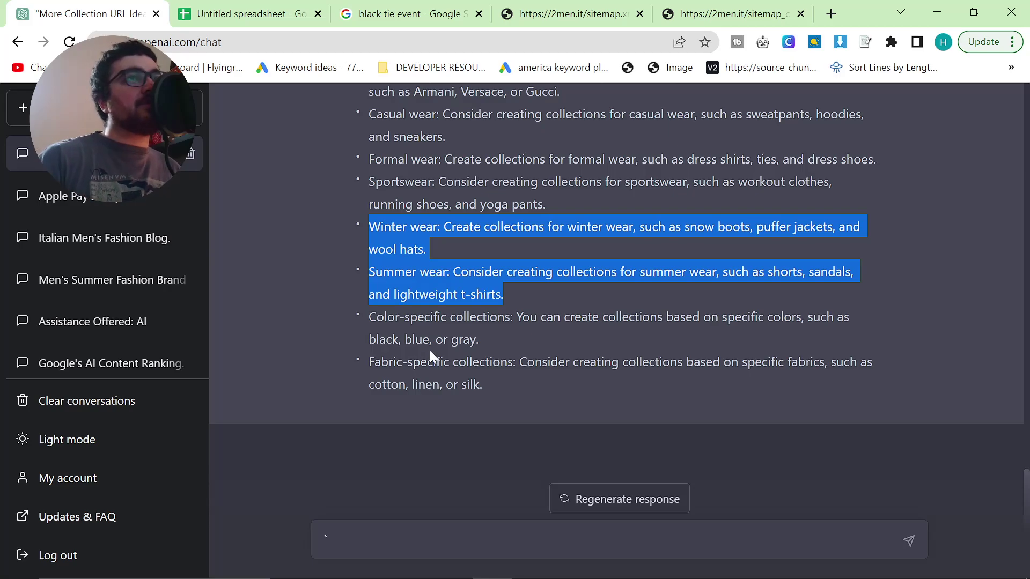
scroll(430, 349, up, 6)
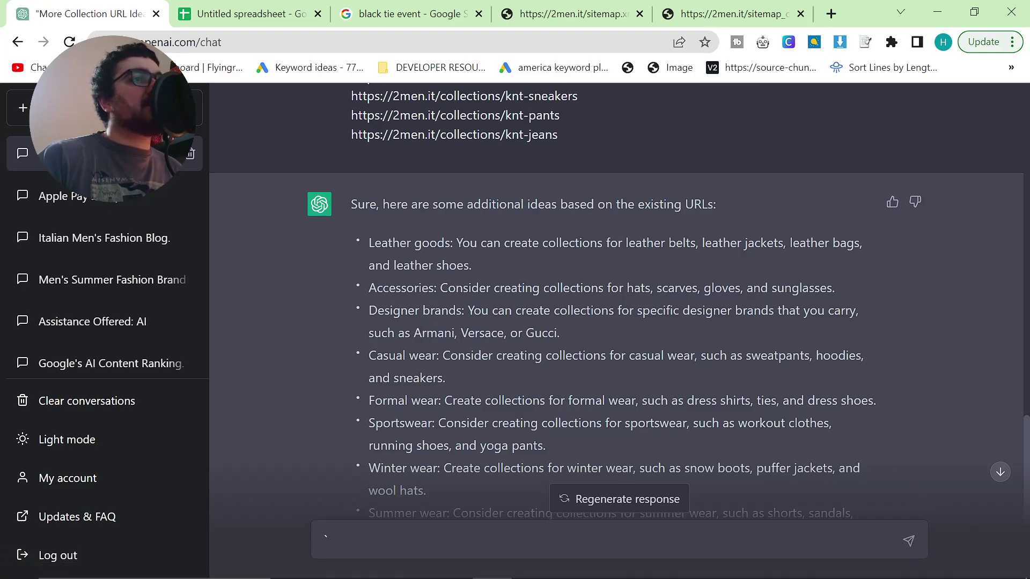
scroll(475, 376, down, 1)
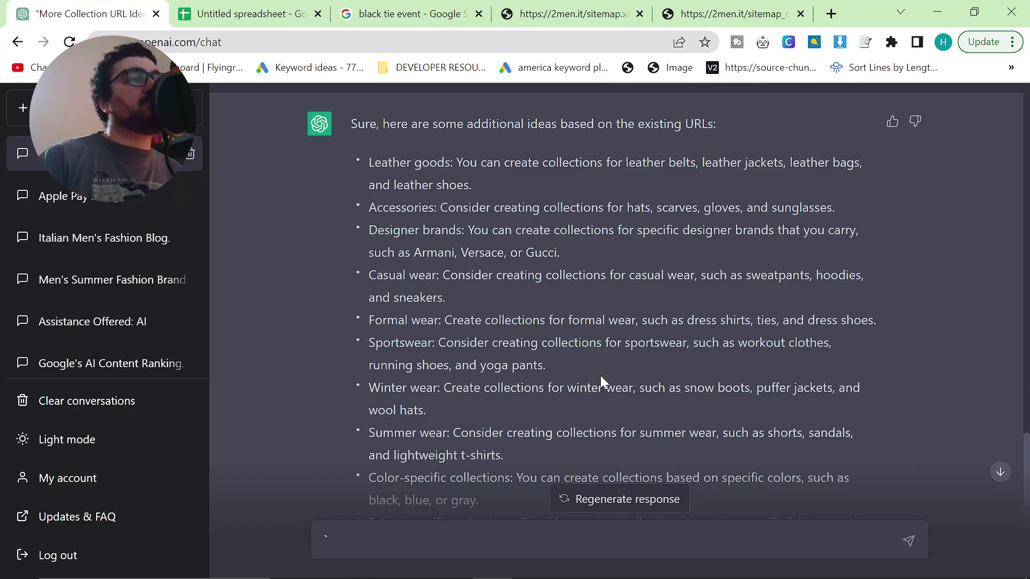
scroll(601, 374, down, 2)
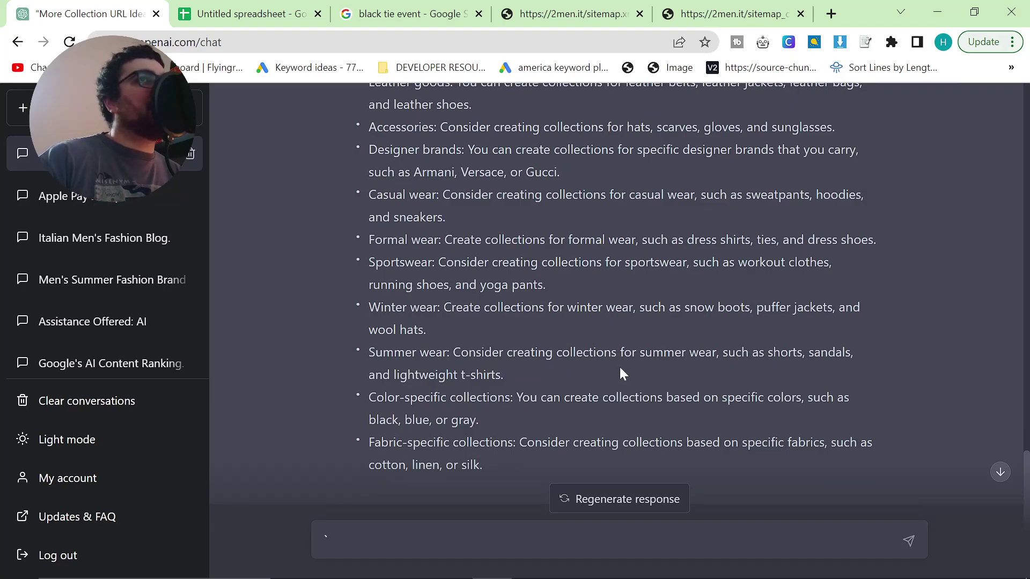
scroll(884, 455, down, 2)
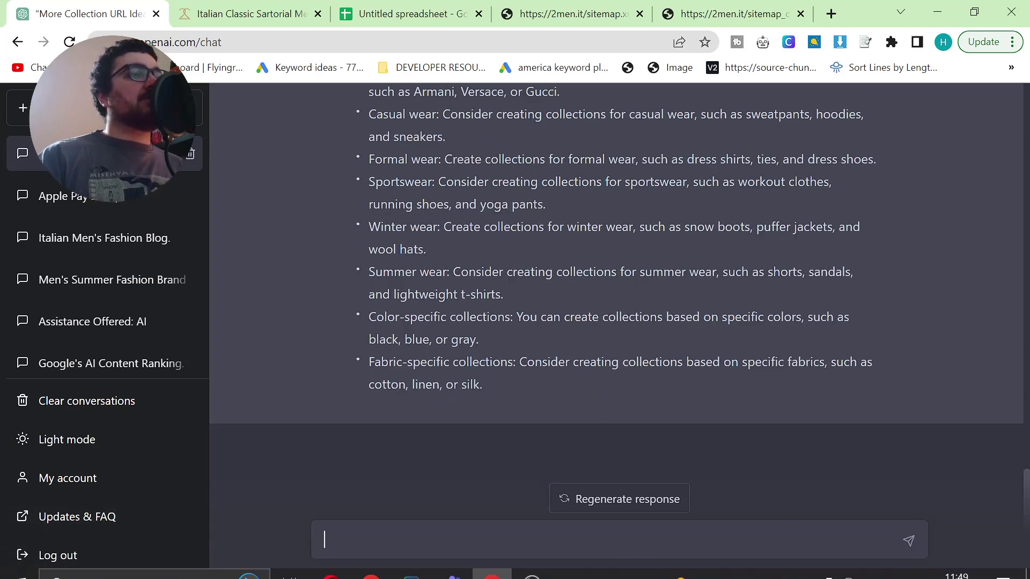
- Ask ChatGPT to 'keep going' with more collection ideas
text(keep going)
key(Return)
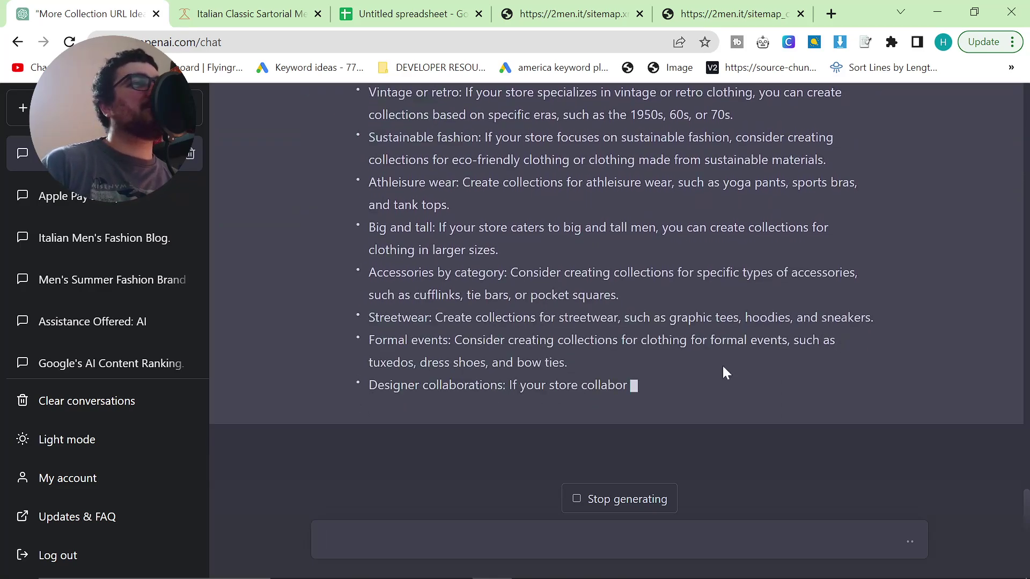
scroll(669, 408, up, 2)
scroll(661, 406, down, 1)
scroll(660, 406, down, 1)
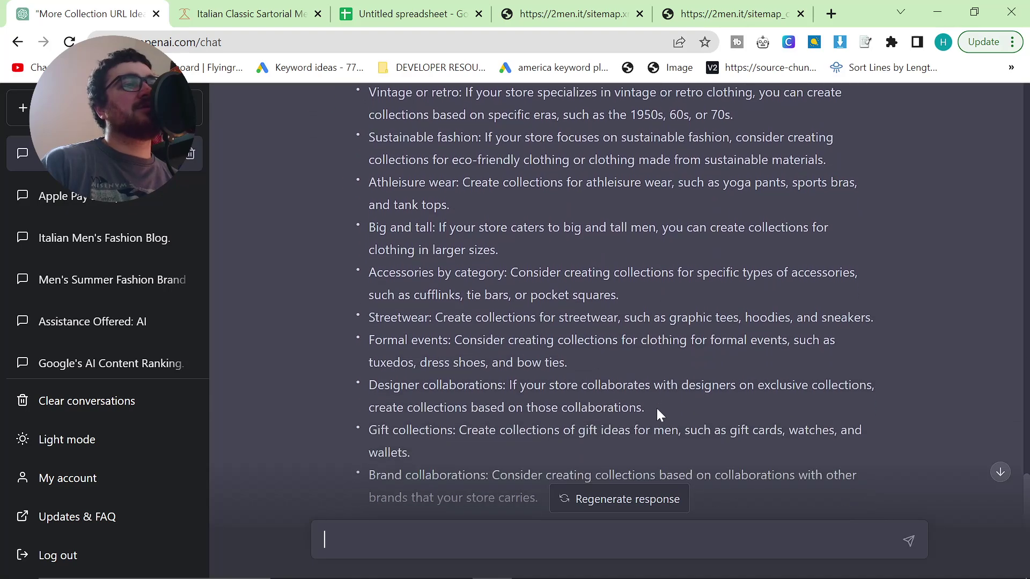
scroll(418, 315, up, 1)
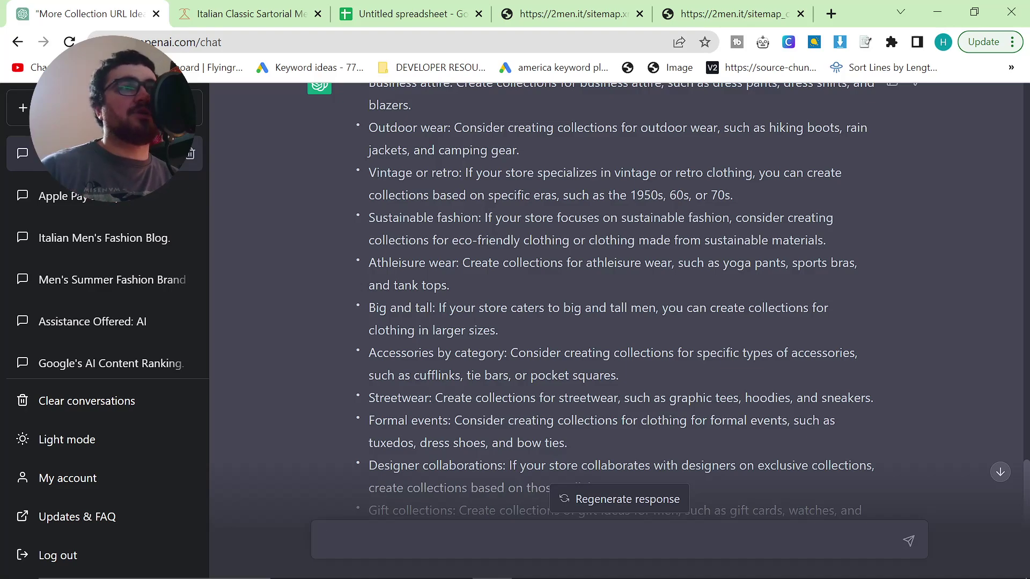
- Read the added ideas, selecting the Big and tall and Gift collections suggestions
drag(368, 307, 516, 332)
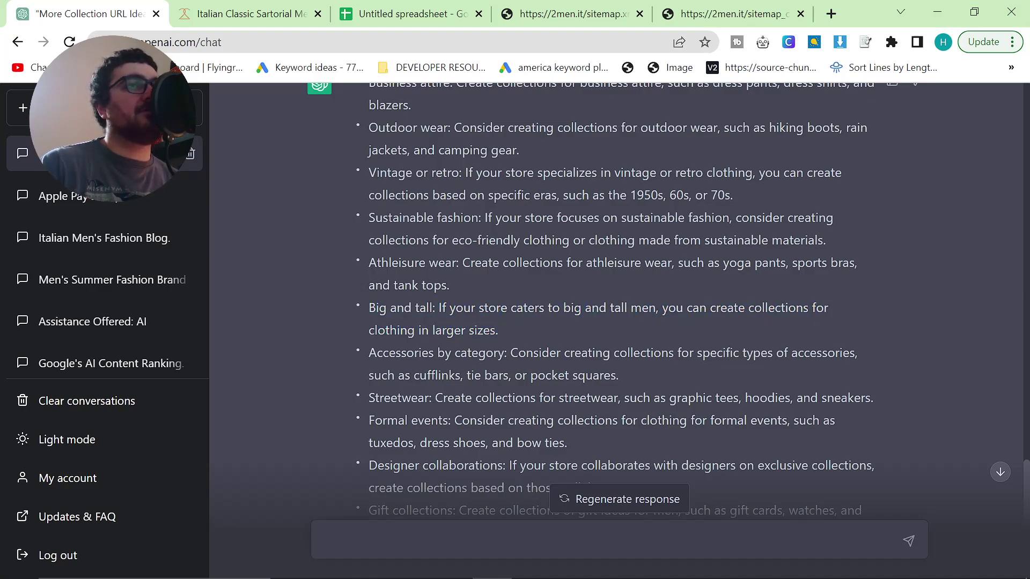
triple_click(516, 333)
scroll(516, 332, down, 2)
scroll(616, 285, down, 2)
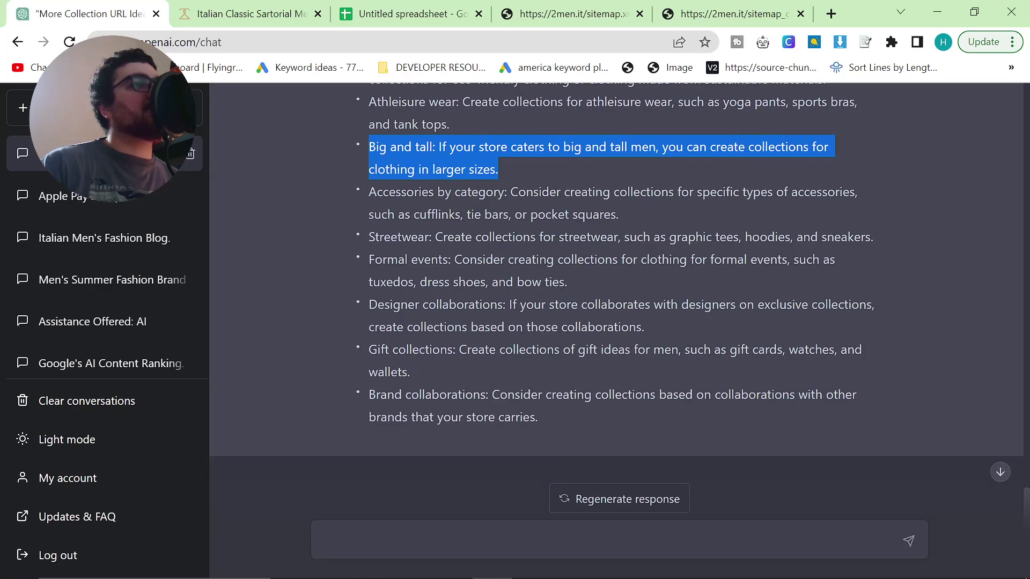
triple_click(439, 378)
click(443, 380)
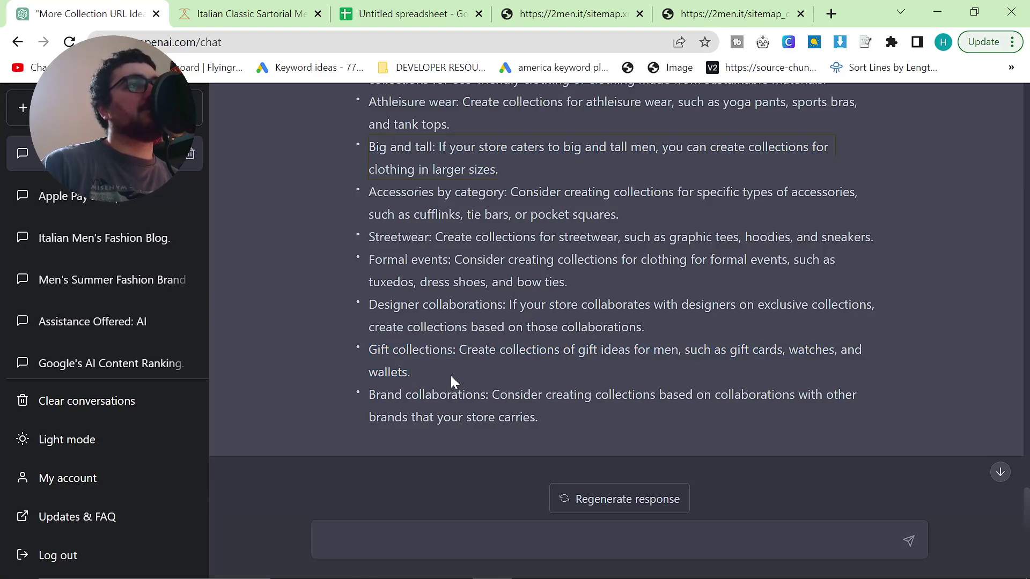
scroll(450, 376, up, 3)
scroll(454, 403, down, 4)
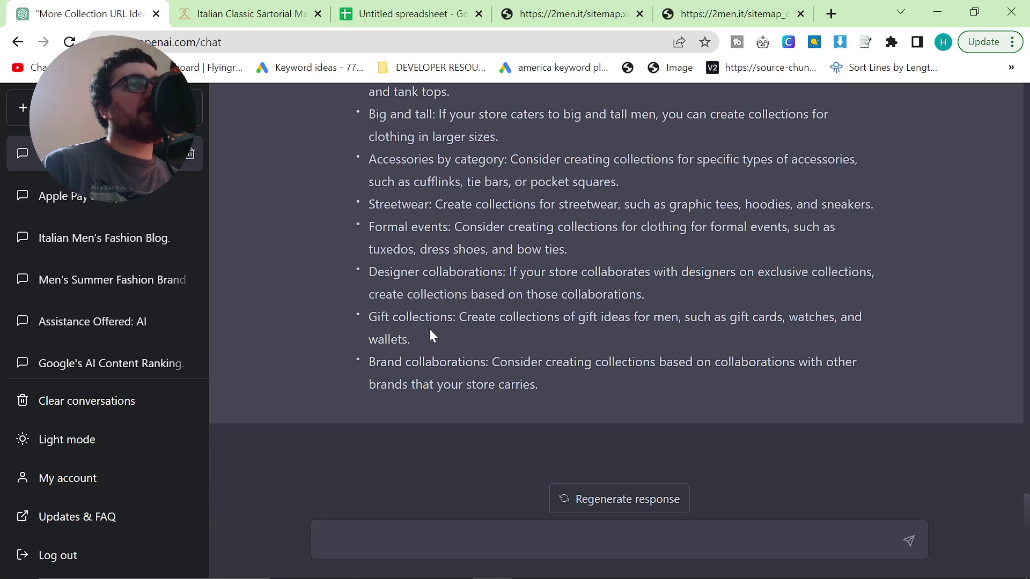
scroll(503, 363, up, 9)
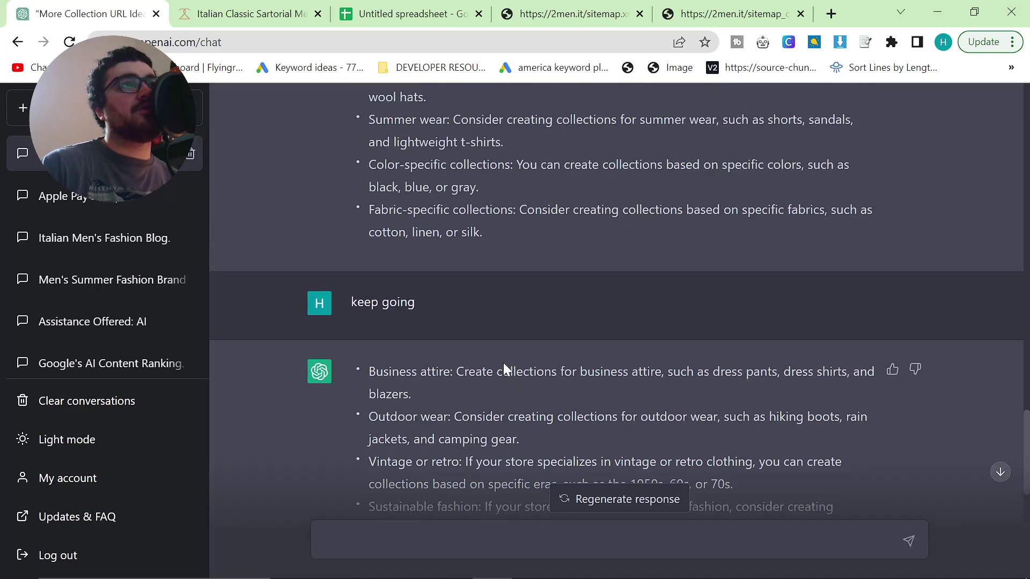
scroll(503, 363, down, 7)
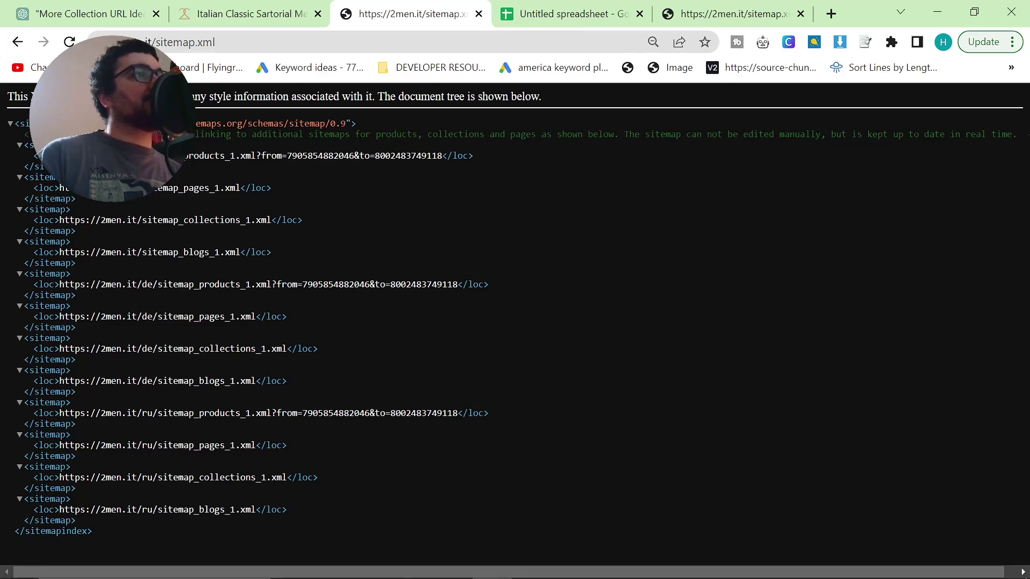
- Search site:2men.it/pages and open the Canvas glossary result in a new tab
click(830, 14)
text(site:2)
text(men.it/)
text(pages)
key(Return)
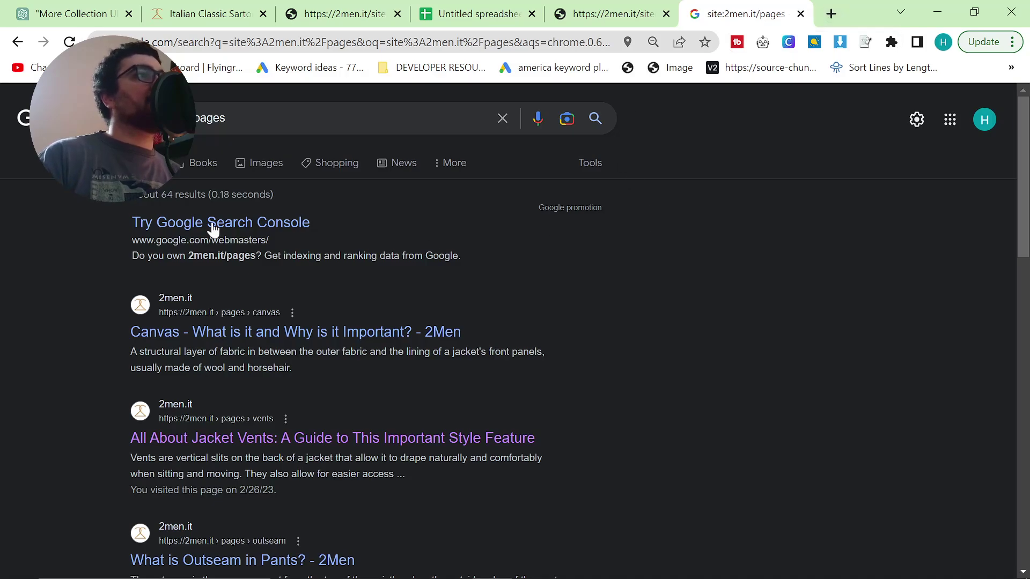
click(257, 328)
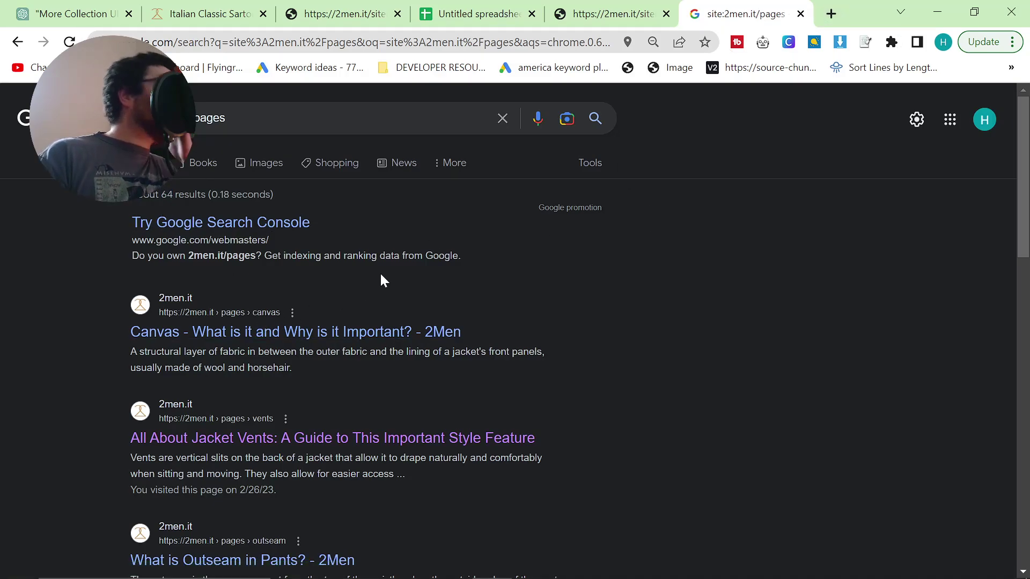
ctrl+click(352, 332)
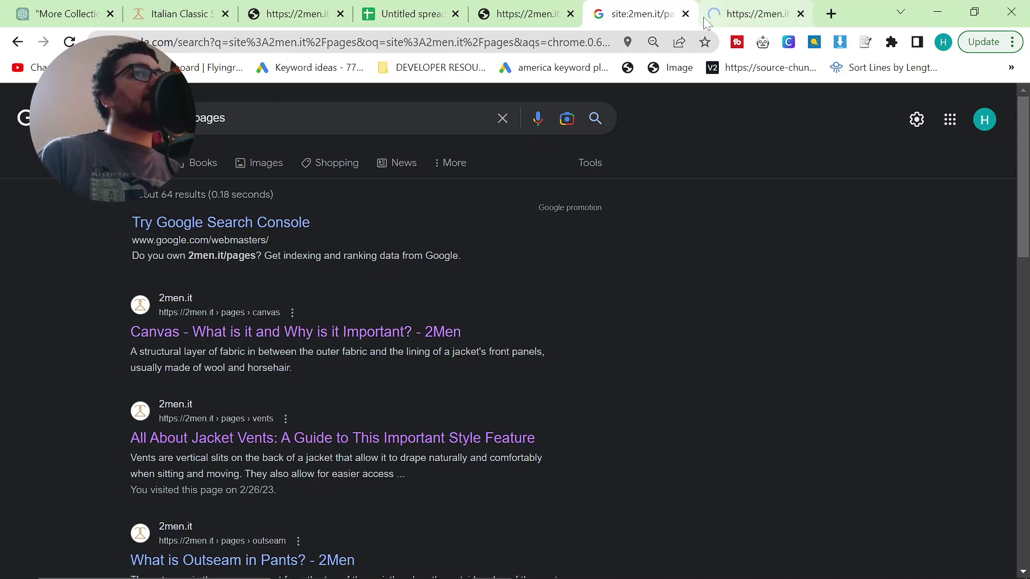
key(ctrl+Tab)
click(368, 308)
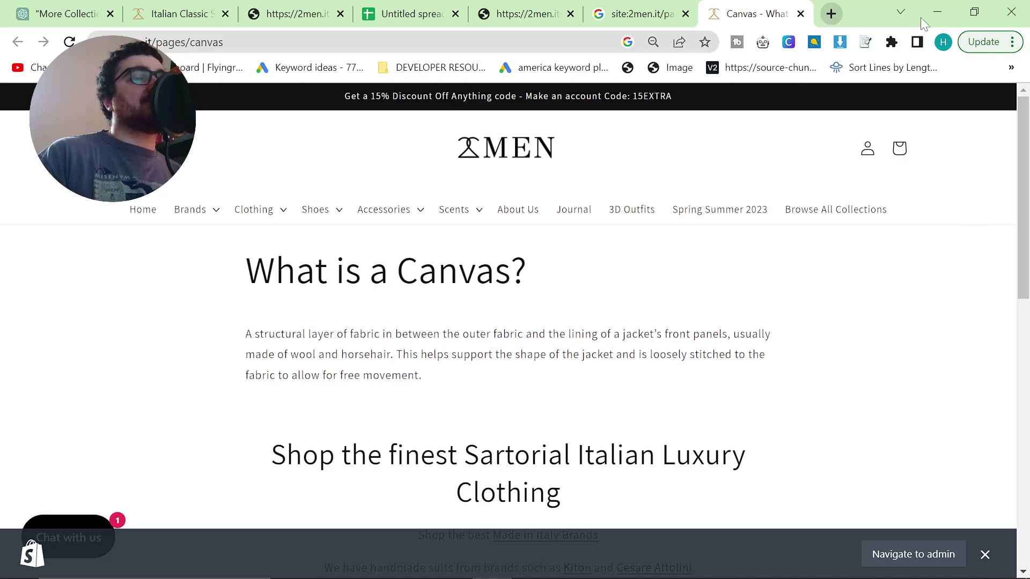
- Open Search Console in a window of another Chrome profile
click(944, 43)
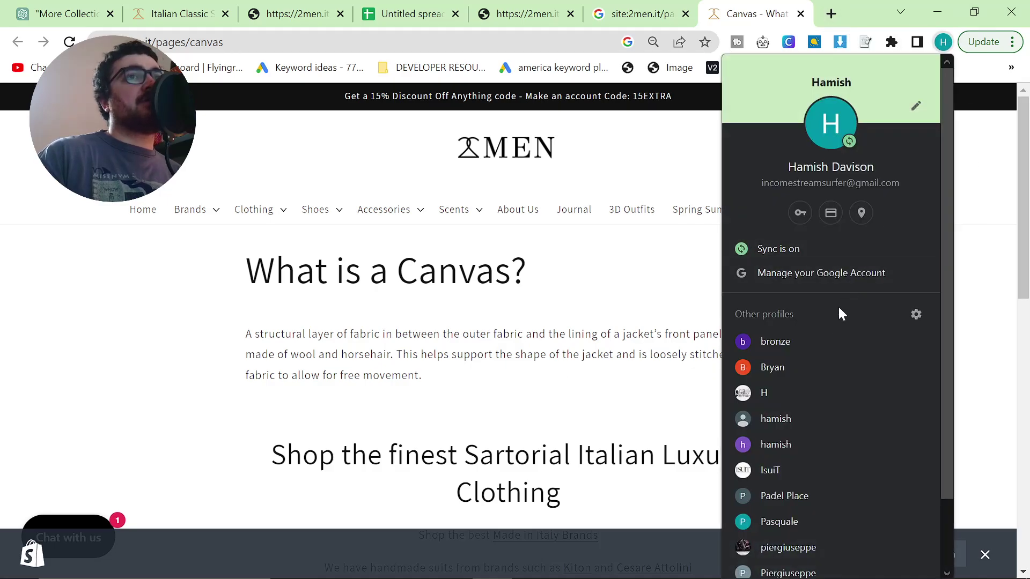
click(812, 469)
text(sea)
key(Return)
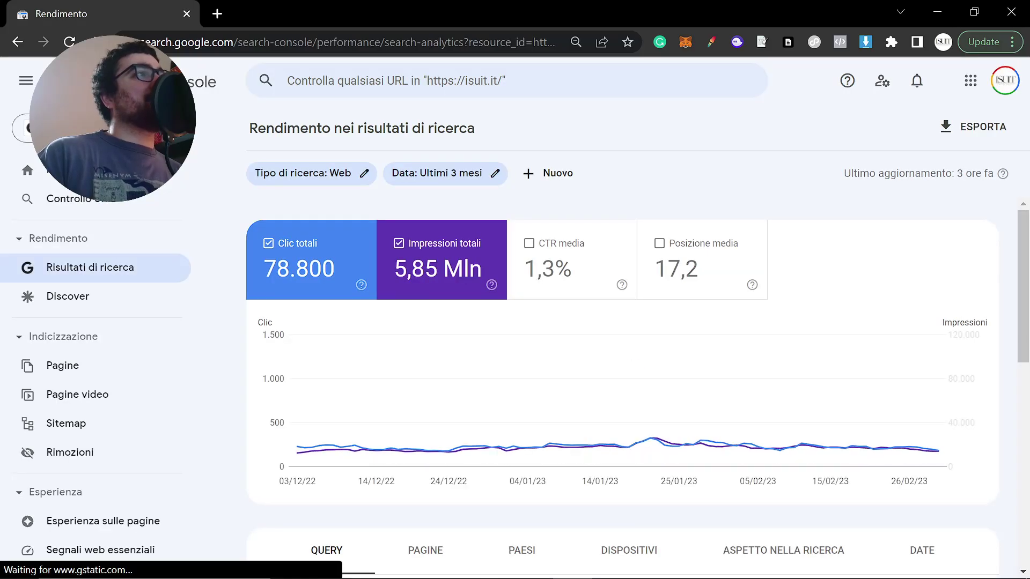
- Switch to the 2men.it property and filter pages by URLs containing 'pagine'
click(102, 127)
click(184, 171)
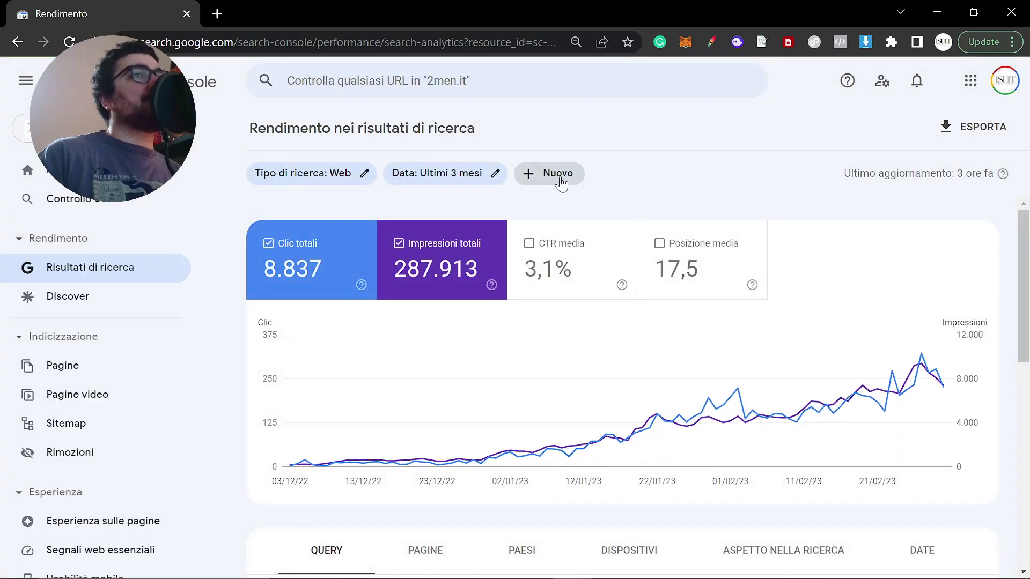
click(558, 174)
click(610, 226)
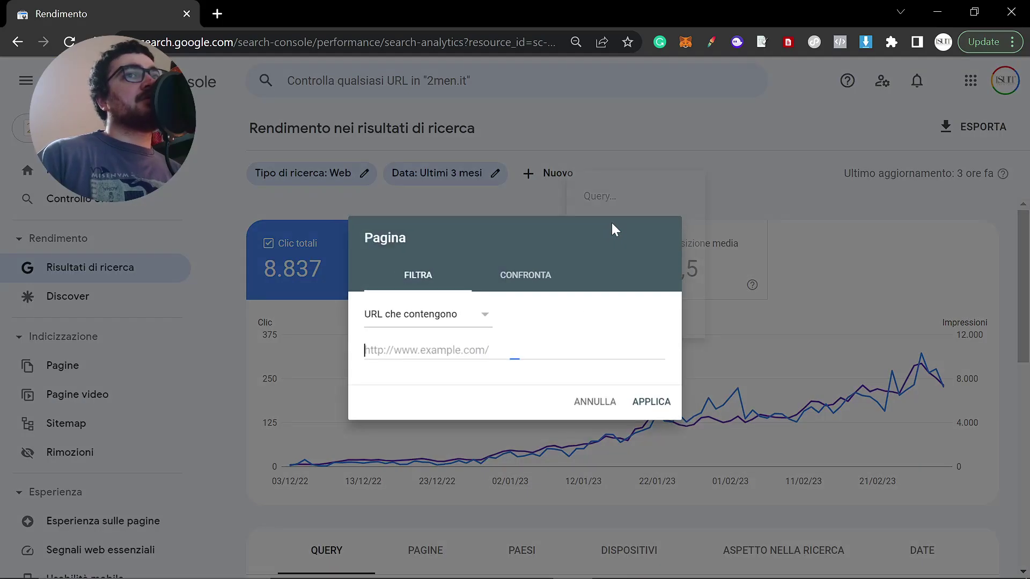
text(pagine)
key(Return)
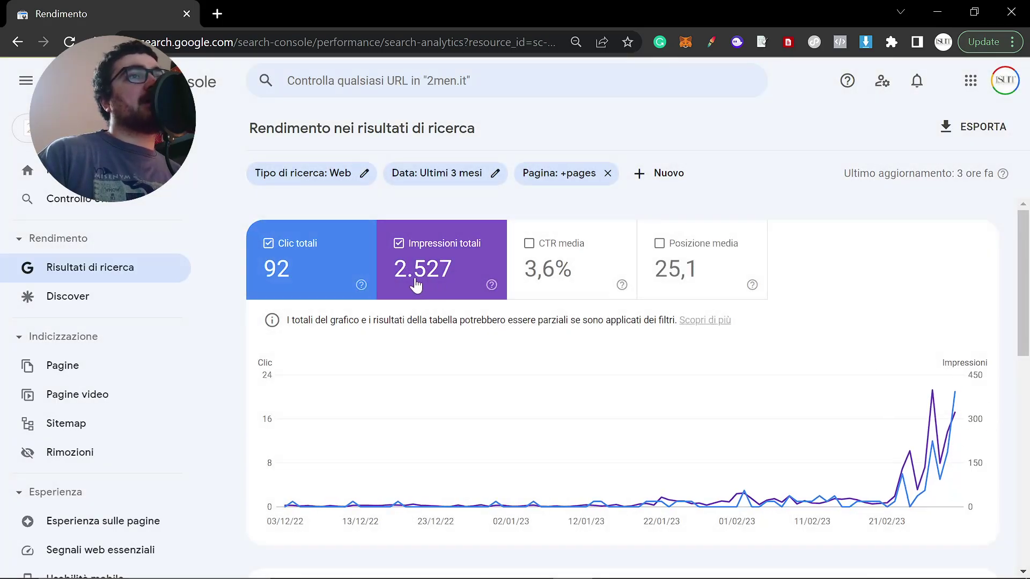
- Hide total clicks, list results by page, then return to the Canvas window
mouse_move(361, 284)
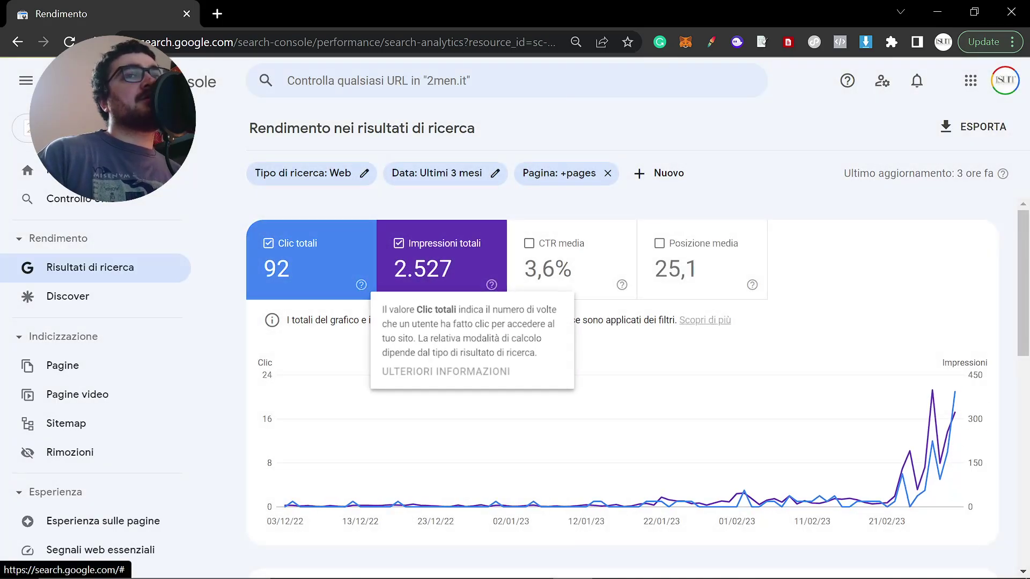
click(358, 244)
mouse_move(880, 493)
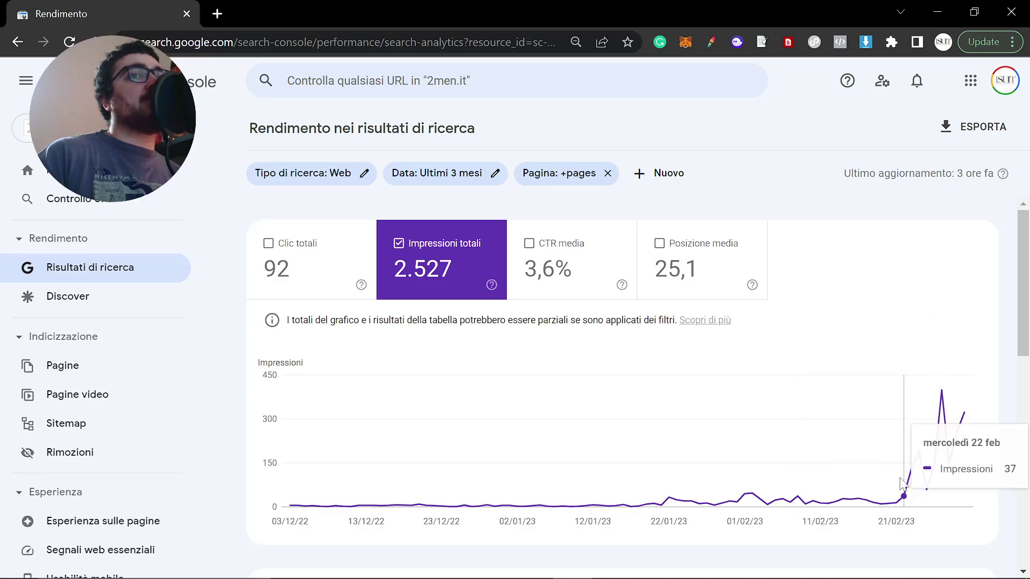
scroll(703, 418, down, 7)
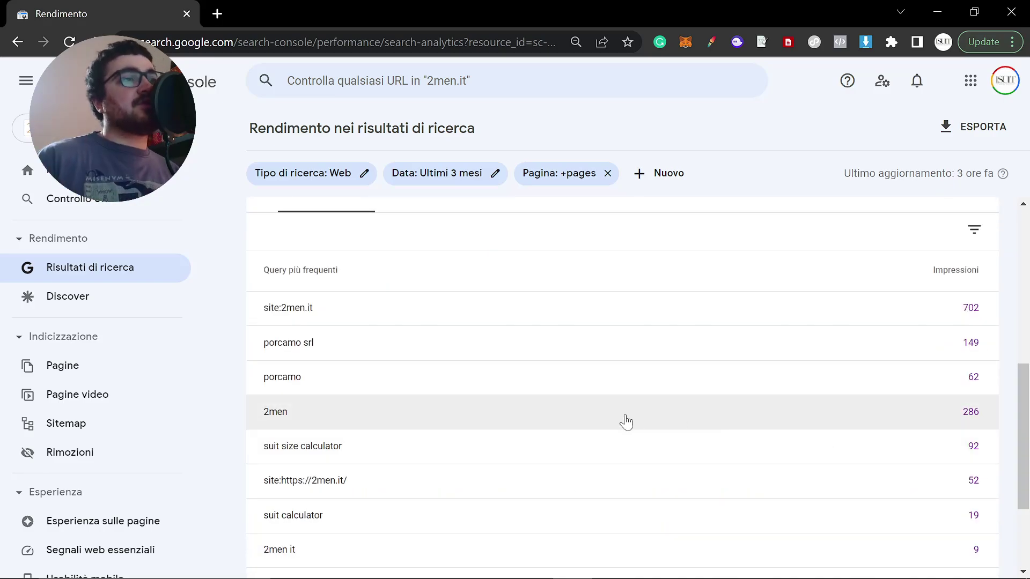
scroll(448, 343, up, 3)
click(449, 354)
scroll(540, 387, down, 6)
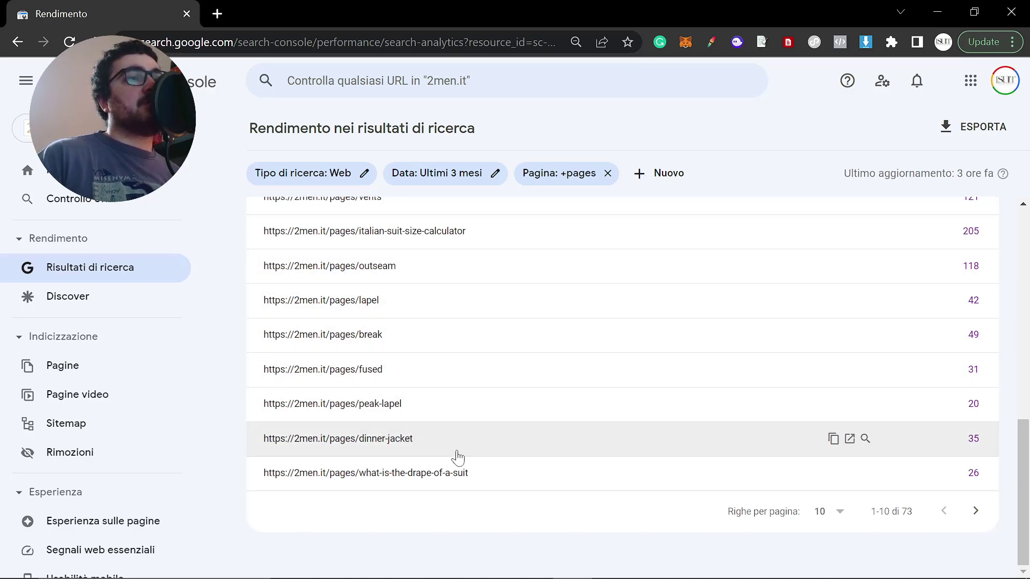
scroll(733, 510, up, 3)
scroll(501, 384, down, 1)
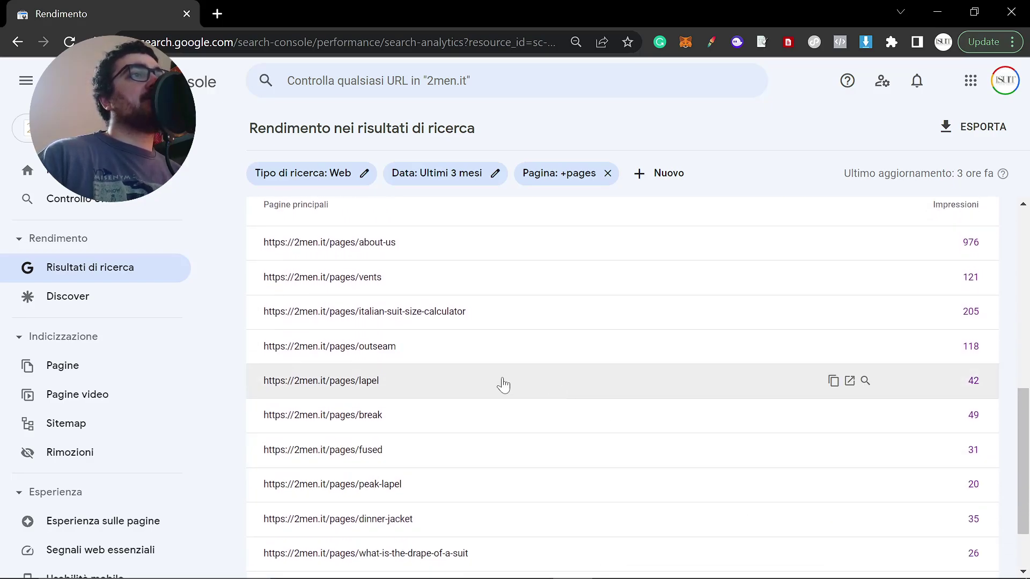
key(alt+Tab)
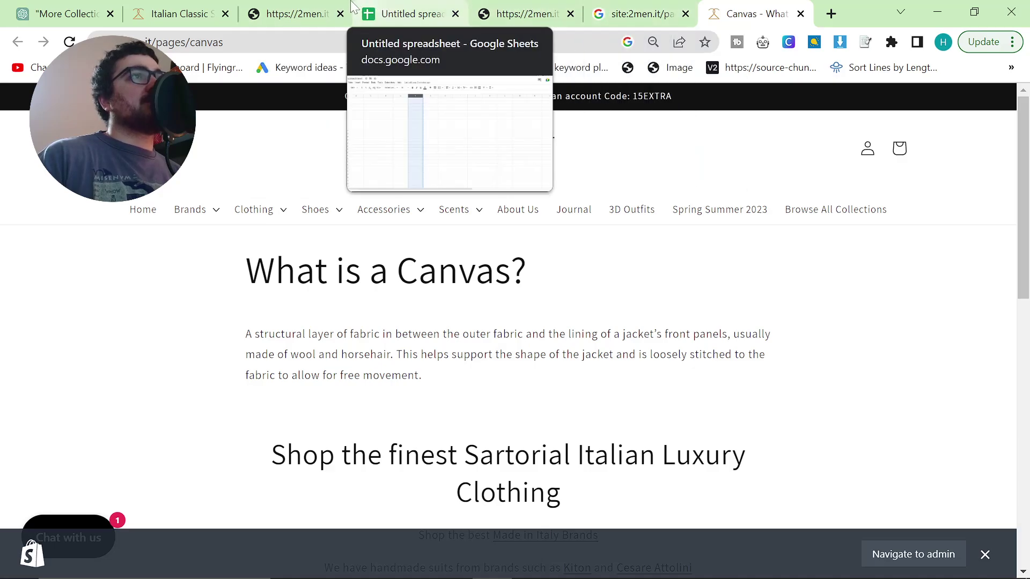
- Open the 2men.it pages sitemap and paste its contents into the spreadsheet
click(304, 5)
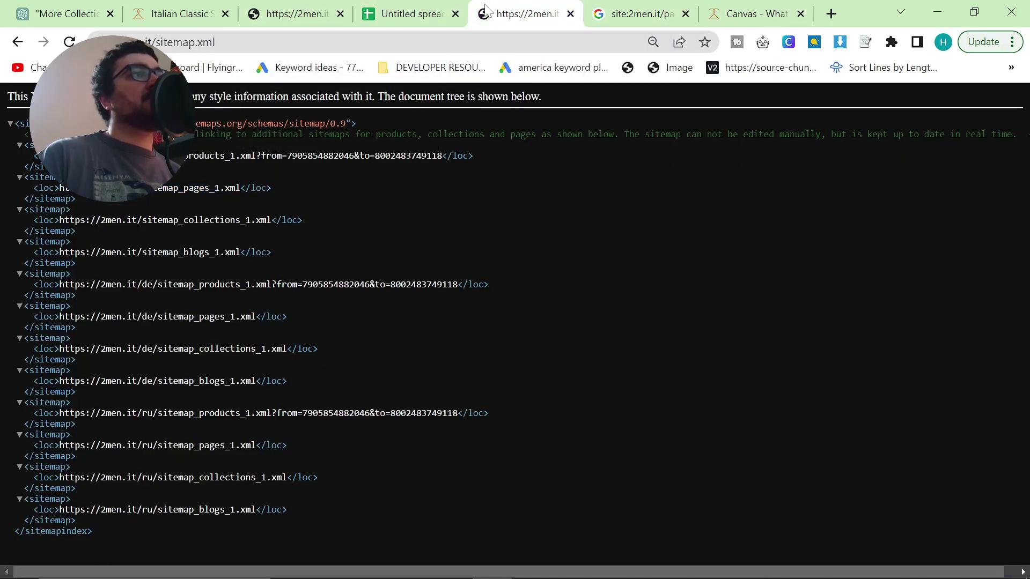
click(156, 43)
text(https://2men.it/sitemap_pages_1.xml)
key(Return)
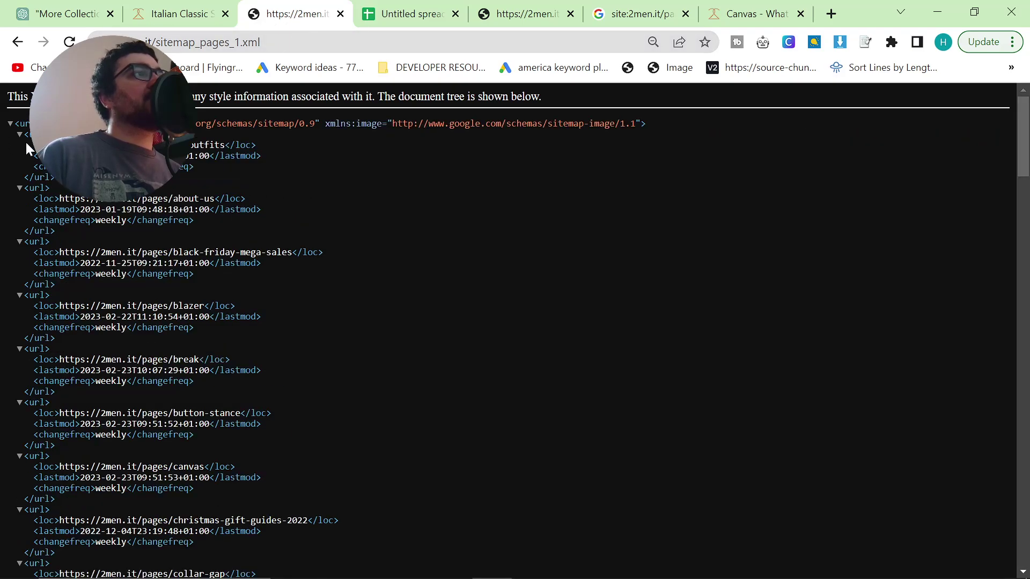
key(ctrl+a)
key(ctrl+shift+Tab)
key(ctrl+Tab)
key(ctrl+Tab)
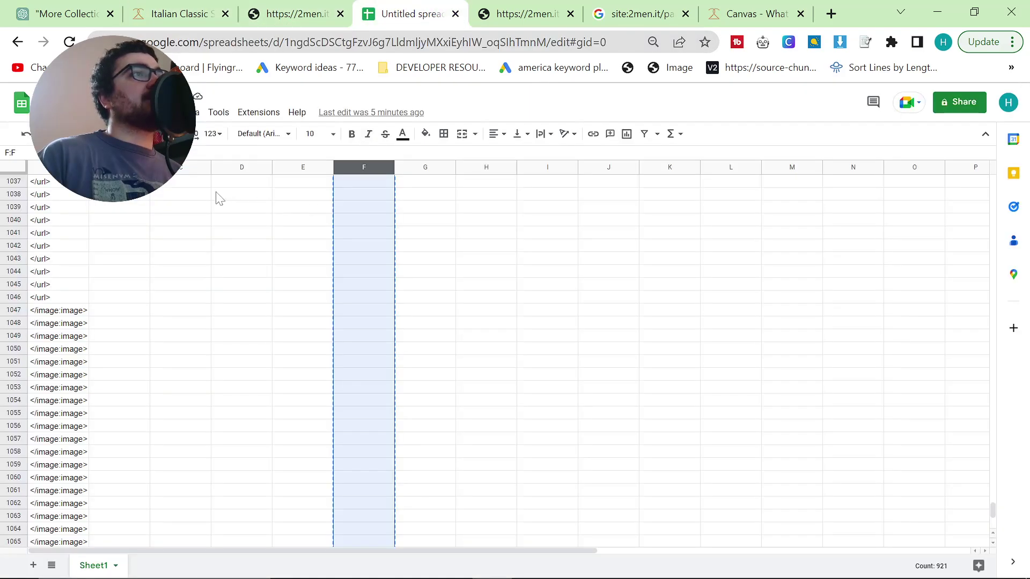
key(ctrl+a)
key(ctrl+v)
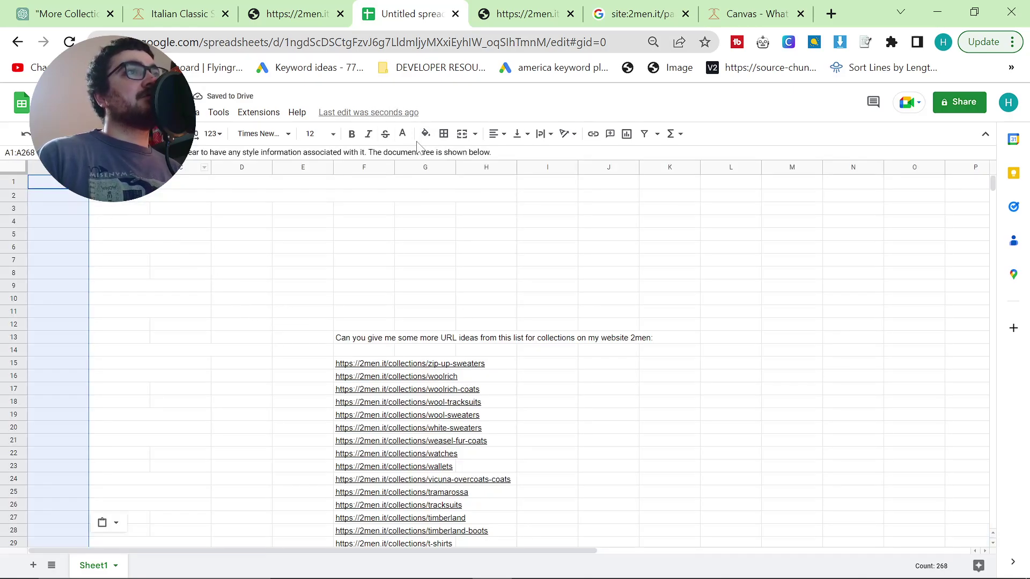
- Delete the old URL list in column F and make the sheet's text black
click(355, 167)
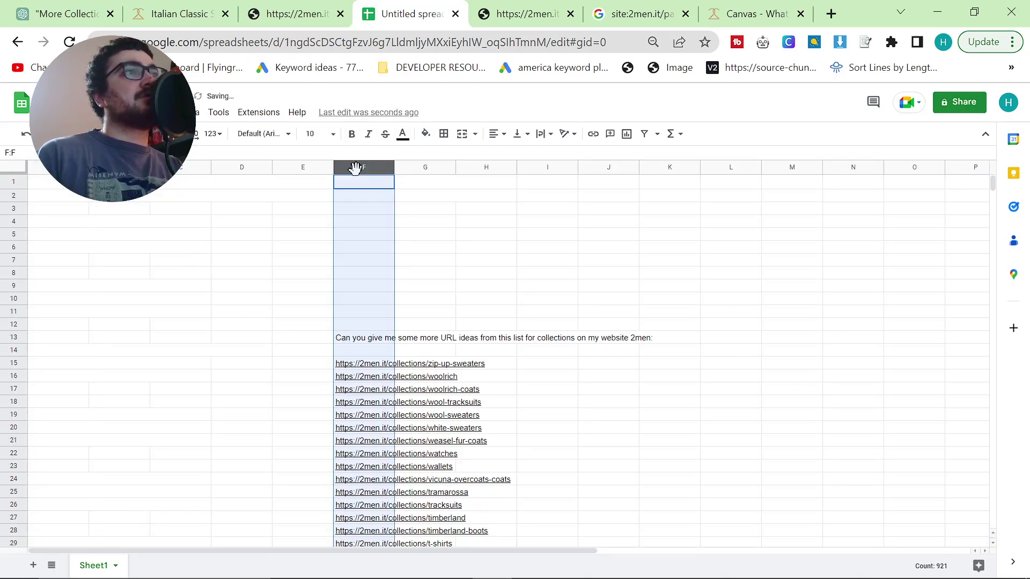
key(Delete)
click(242, 236)
key(ctrl+a)
click(403, 134)
click(406, 172)
click(386, 252)
- Sort the sheet by column A, Z to A, and check the sorted URLs
click(64, 168)
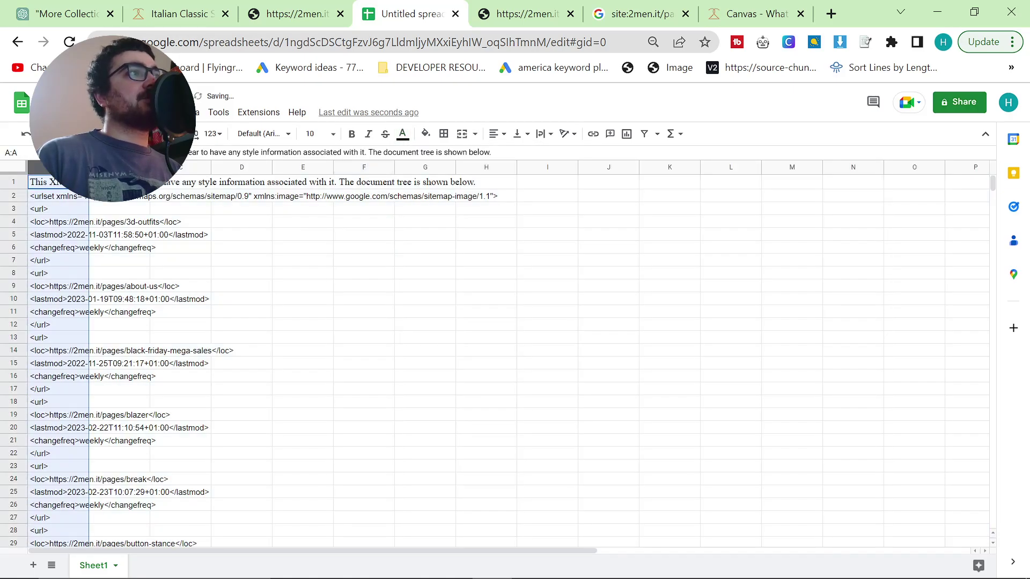
right_click(65, 168)
click(151, 414)
click(303, 325)
click(42, 203)
scroll(90, 377, down, 17)
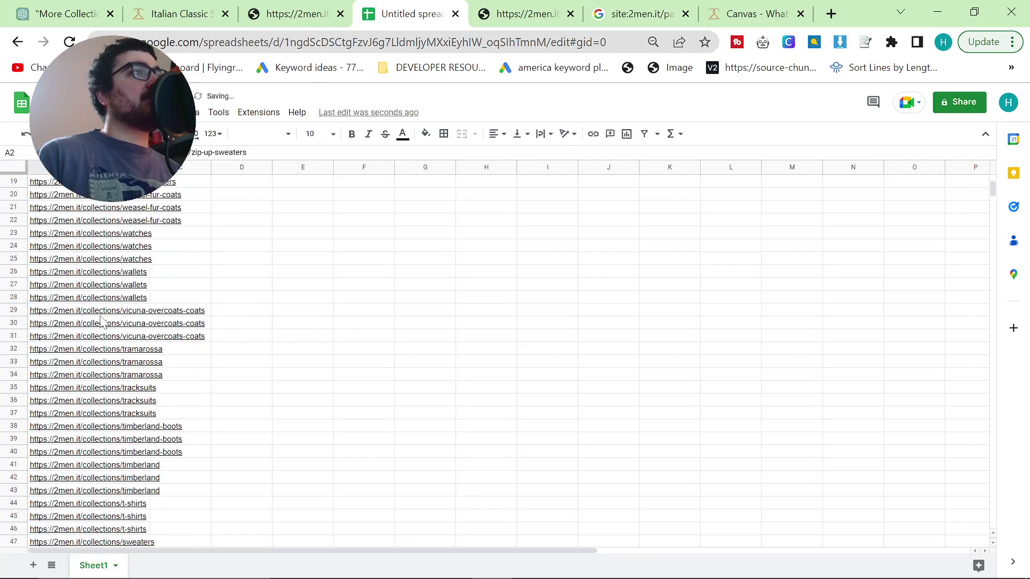
scroll(90, 377, down, 15)
- Re-paste the sitemap text into column A in black and sort it Z to A again
click(296, 14)
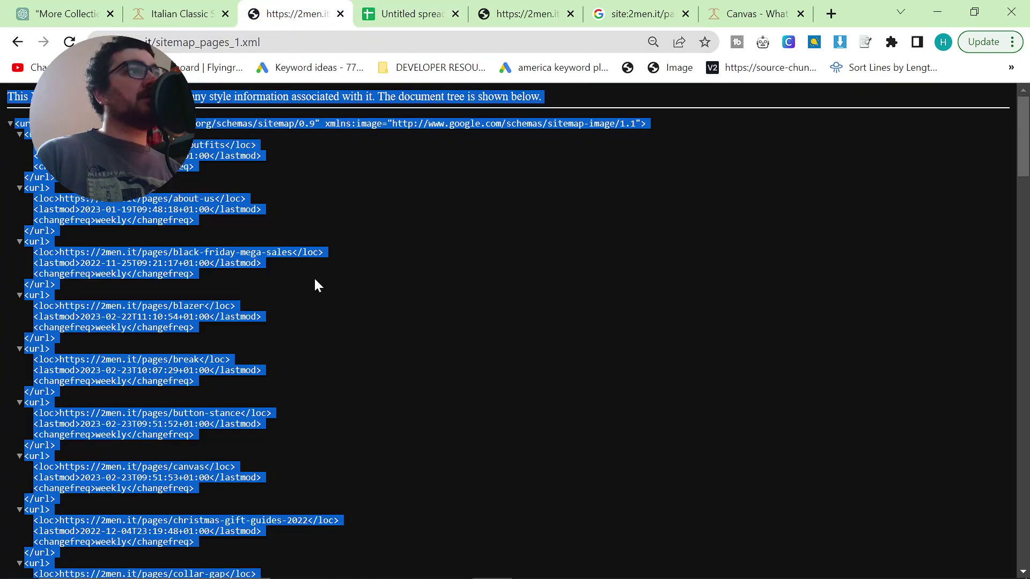
click(358, 13)
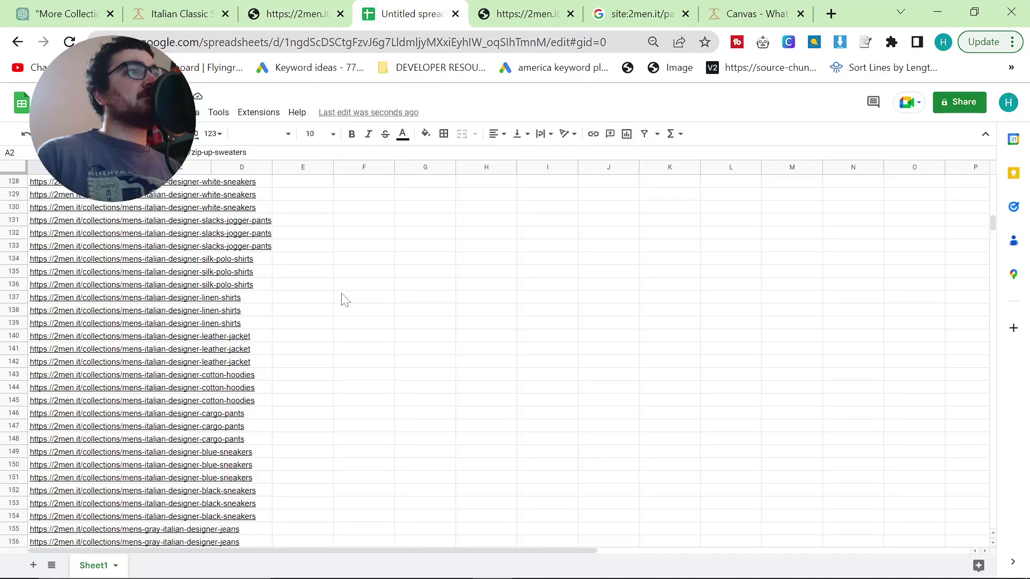
scroll(338, 304, down, 13)
key(ctrl+a)
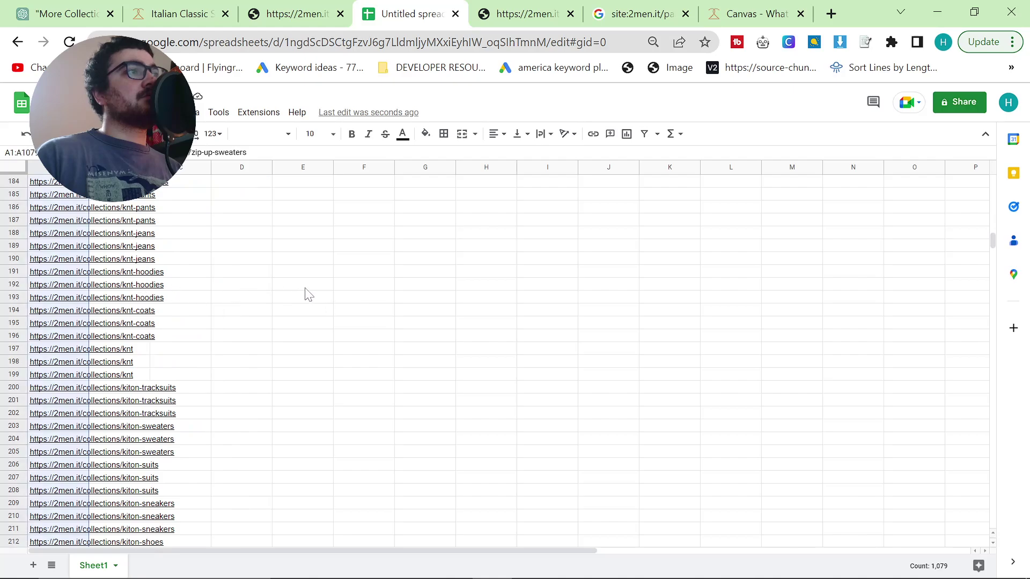
key(ctrl+v)
click(403, 134)
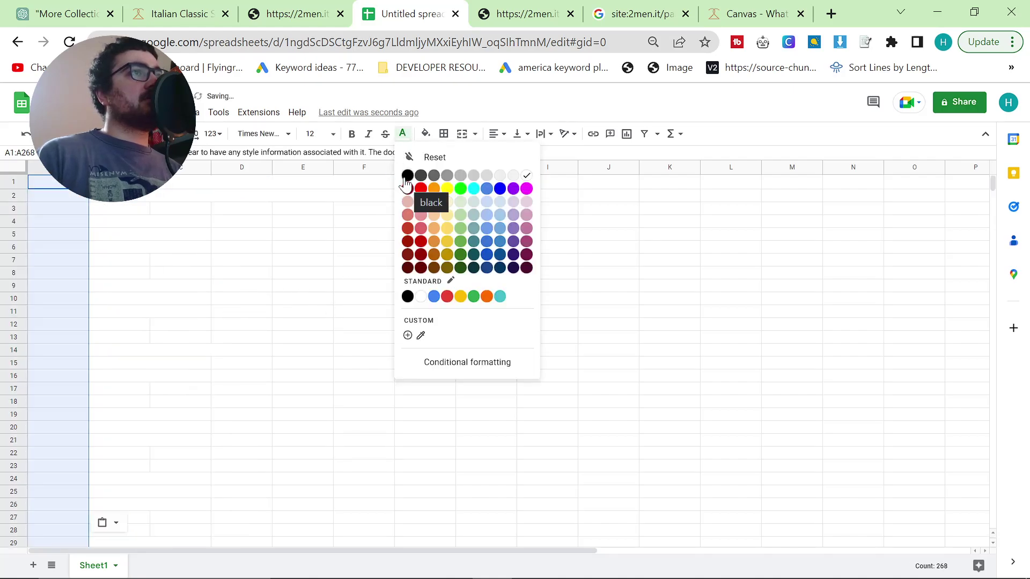
click(407, 176)
right_click(57, 166)
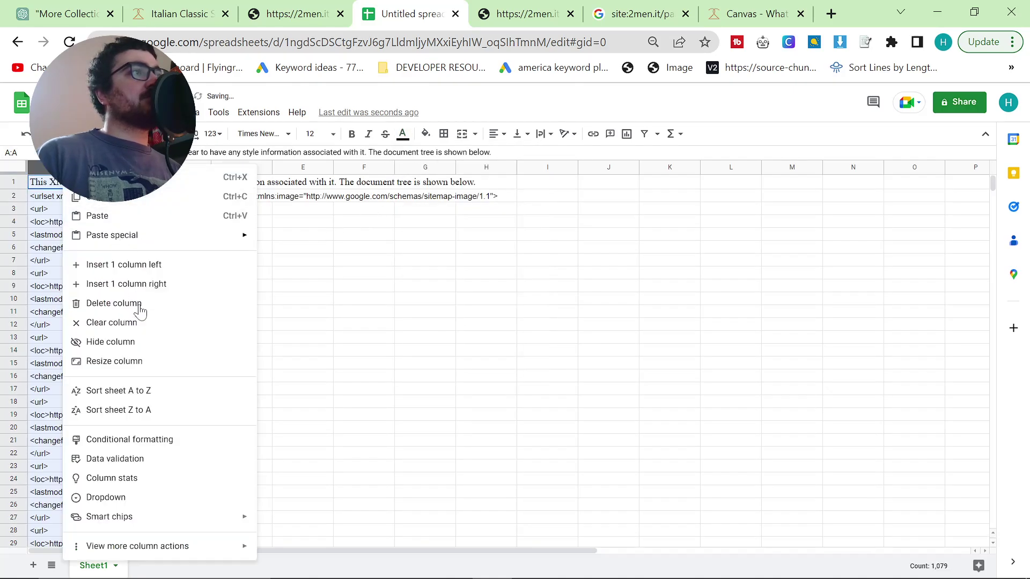
click(138, 410)
click(323, 263)
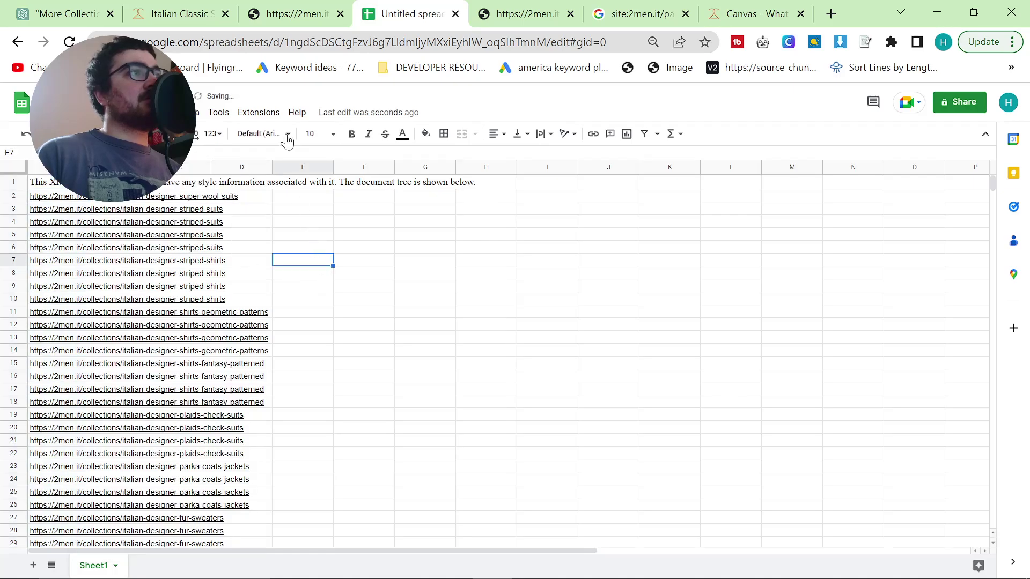
- Select the 53 page URL rows in A55:A107
text(`)
scroll(299, 414, down, 10)
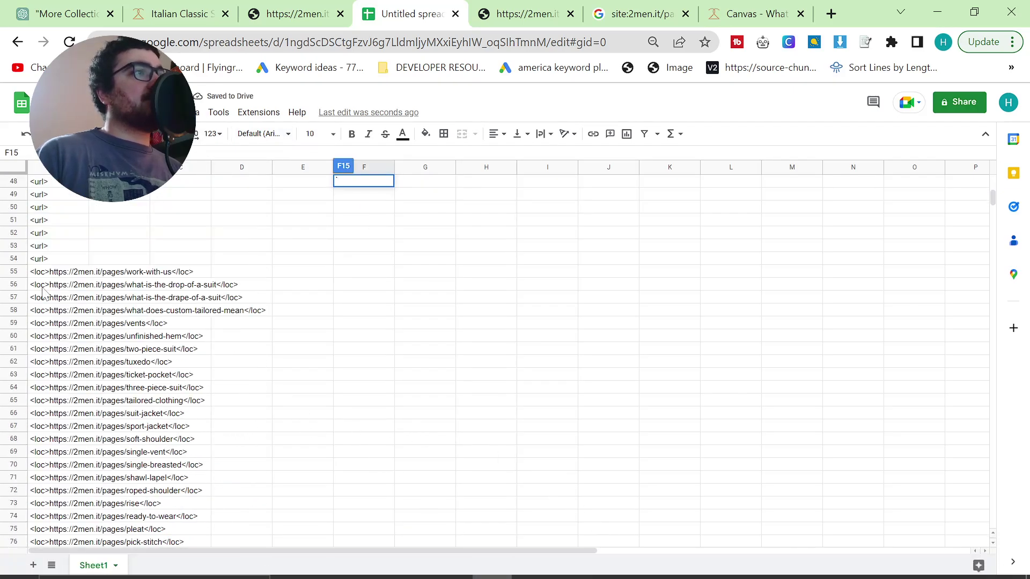
click(38, 273)
scroll(103, 359, down, 6)
scroll(101, 360, down, 10)
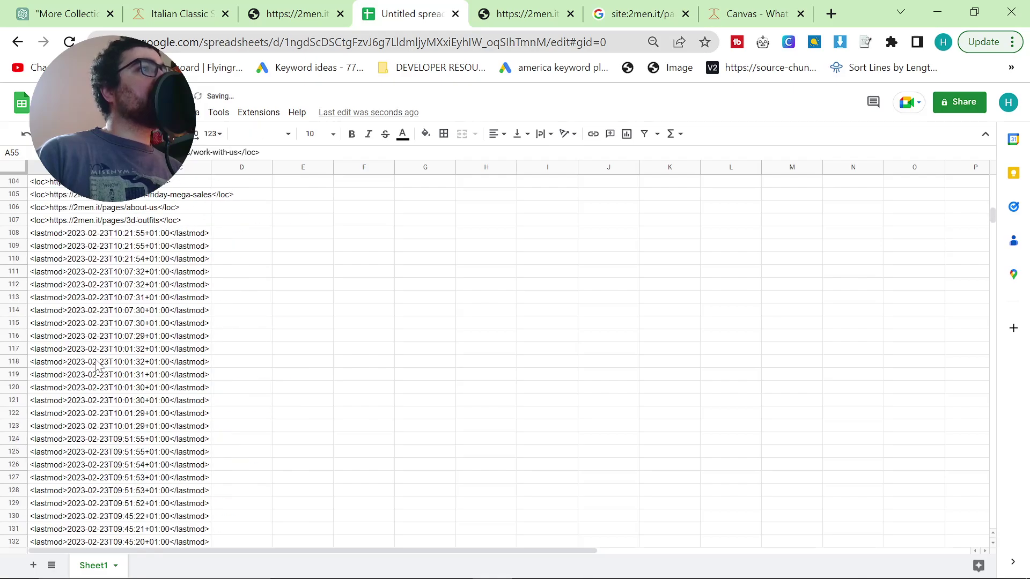
shift+click(61, 322)
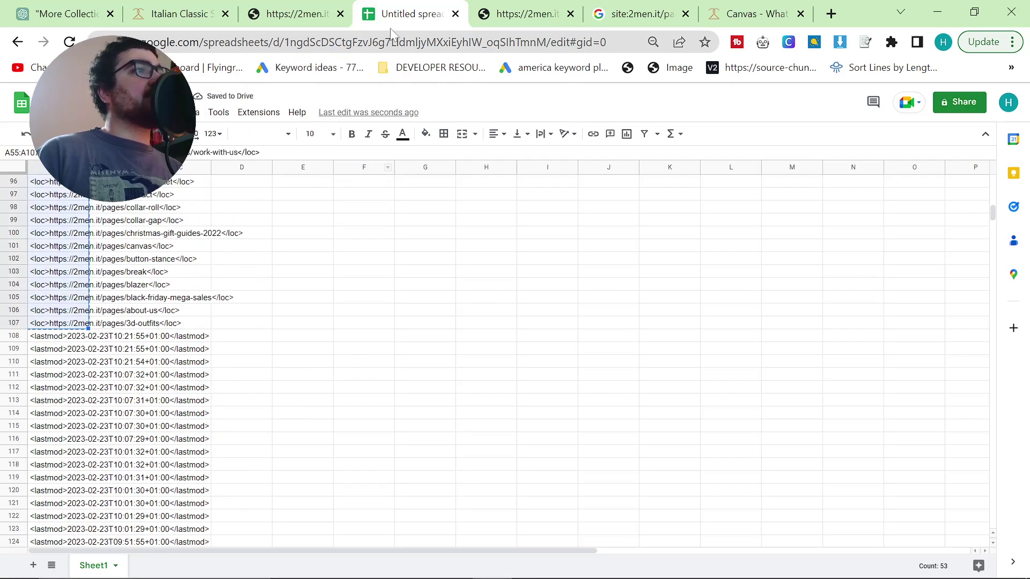
click(335, 7)
click(72, 7)
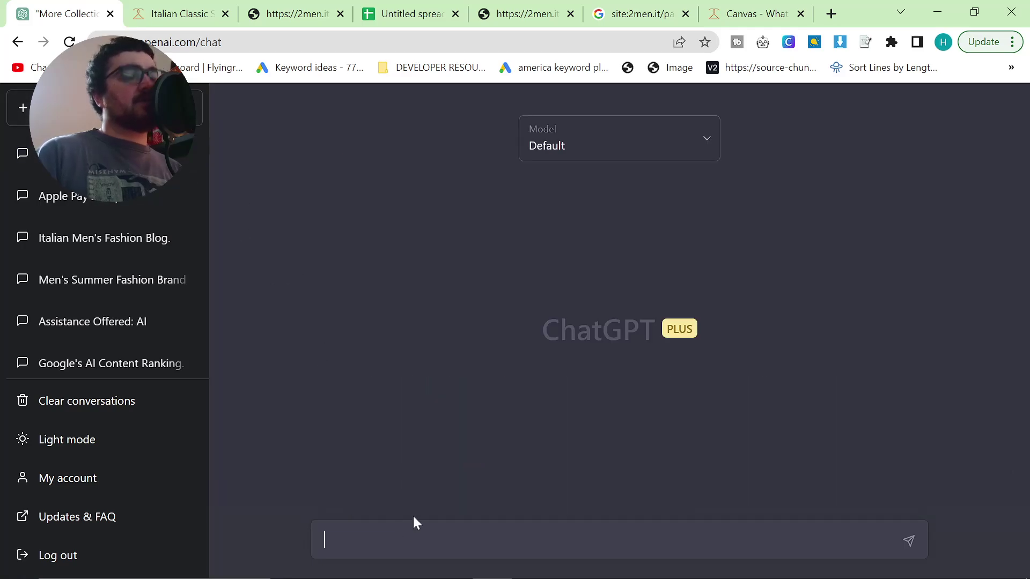
- Ask ChatGPT for more classic menswear glossary terms for the pasted 2men.it page URLs
text(I want to ad)
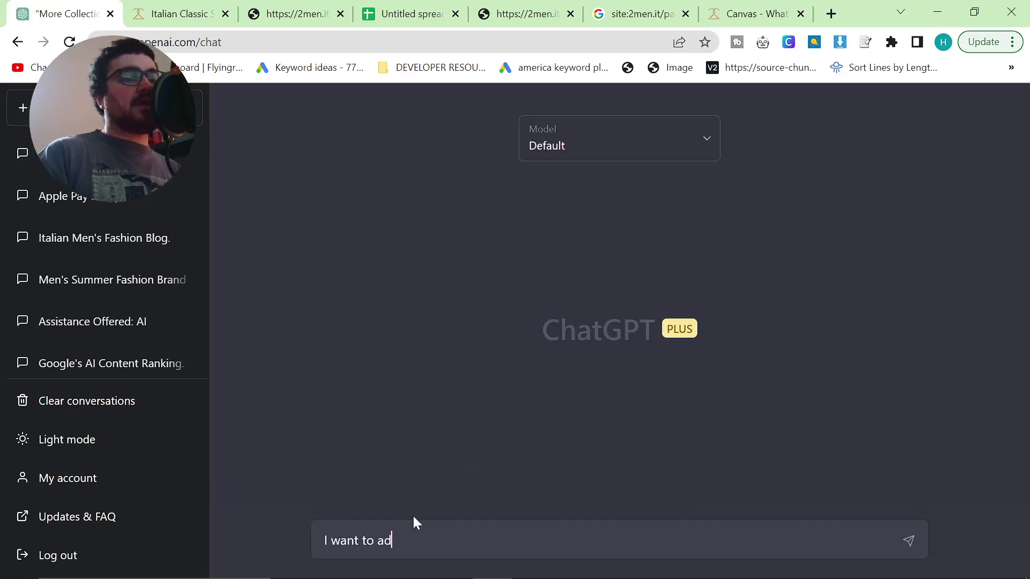
text(d more glos)
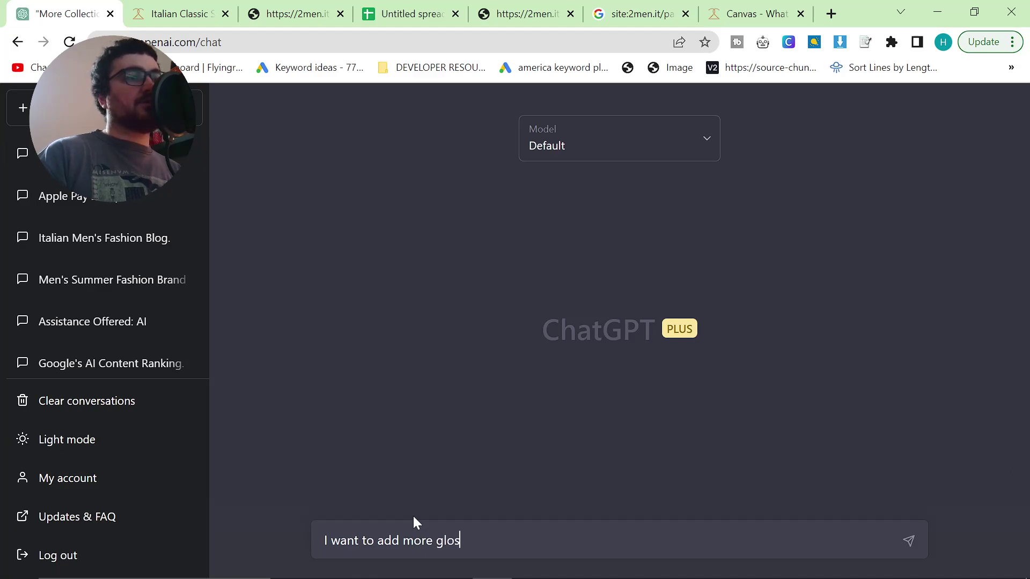
text(sary terms to these pages, can you give me some ideas in the)
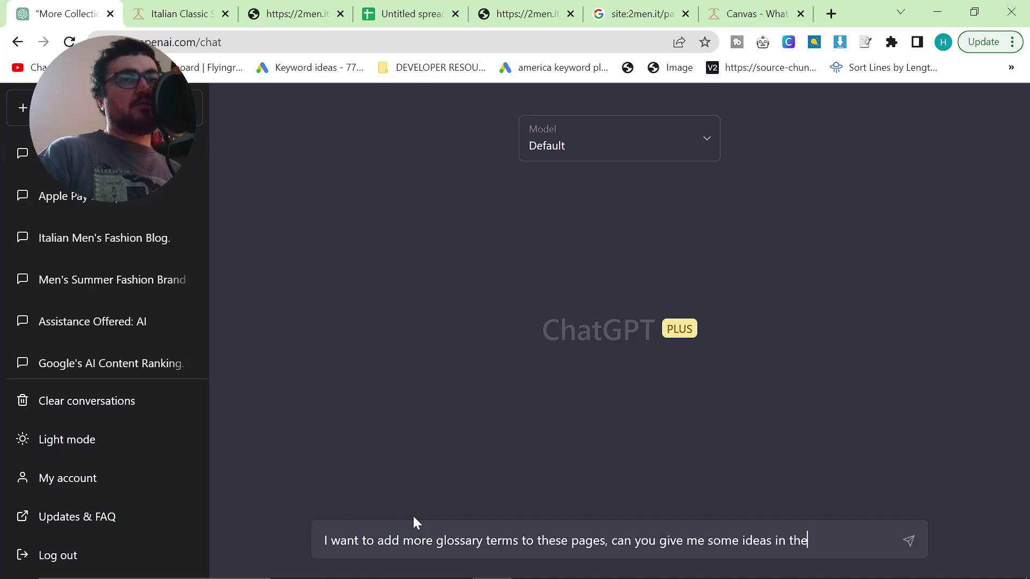
text(nswear niche:)
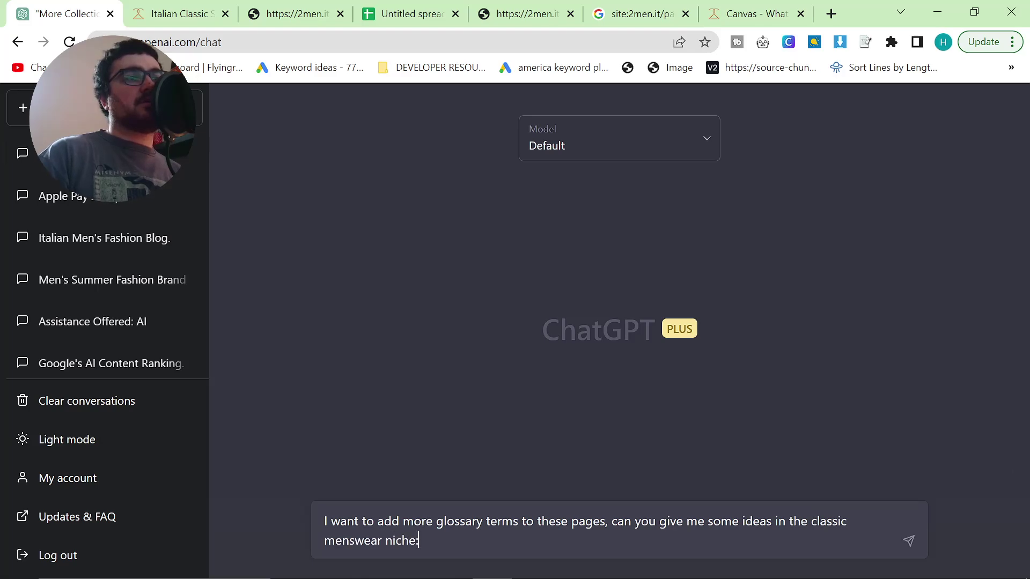
key(shift+Return)
key(ctrl+v)
key(Return)
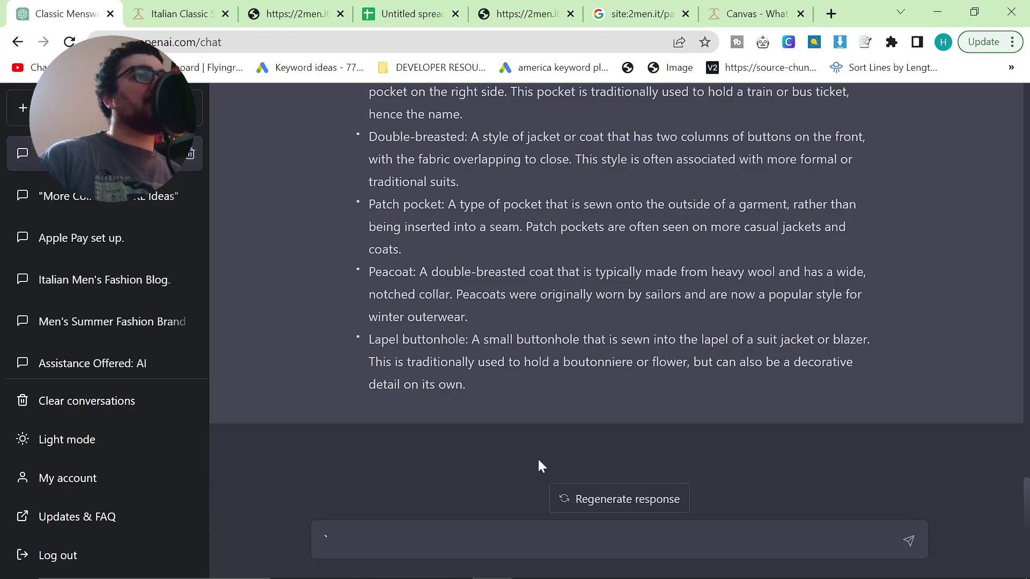
- Review ChatGPT's glossary term list, from Bespoke to Lapel buttonhole
drag(494, 395, 361, 173)
scroll(455, 290, down, 5)
scroll(455, 290, up, 10)
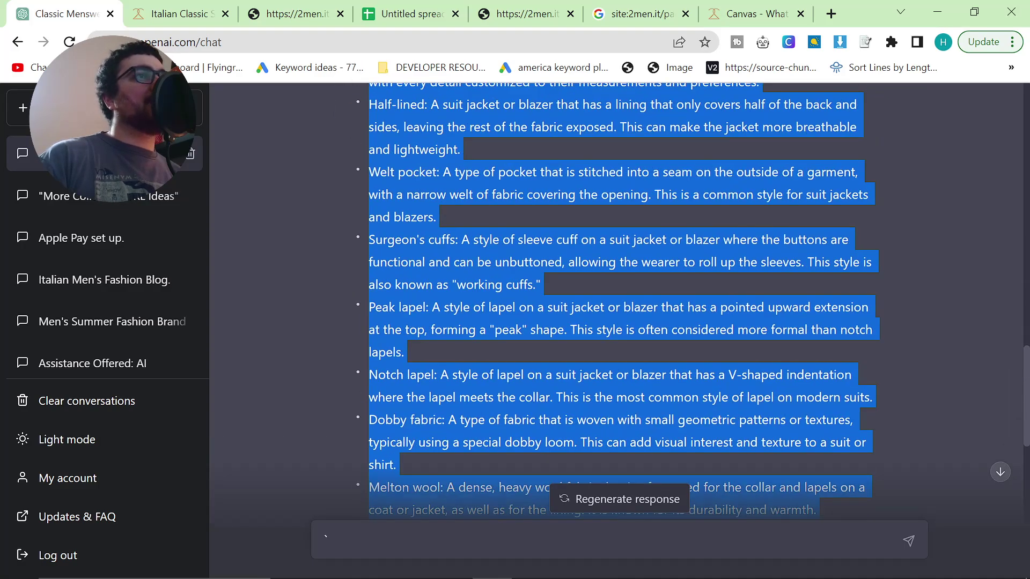
drag(350, 320, 563, 351)
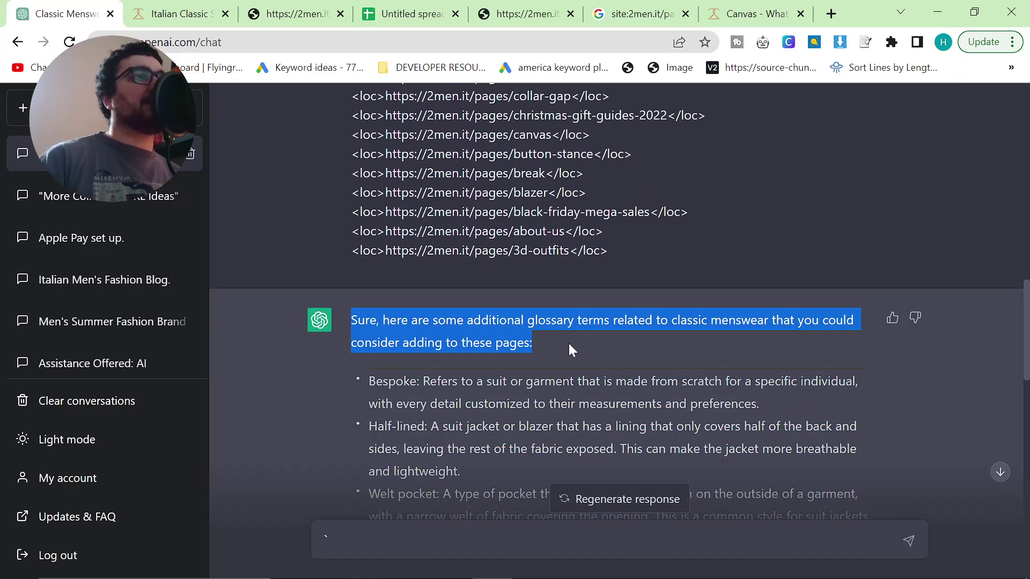
scroll(573, 370, down, 15)
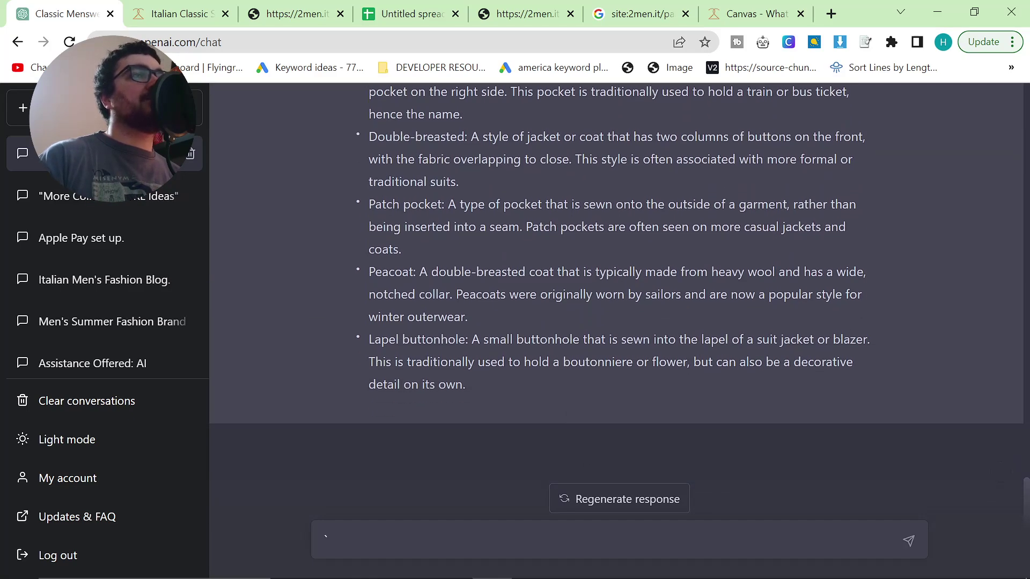
- Load YouTube in the sitemap tab and move that tab next to the chat
click(294, 14)
click(284, 40)
text(youtube.com)
key(Return)
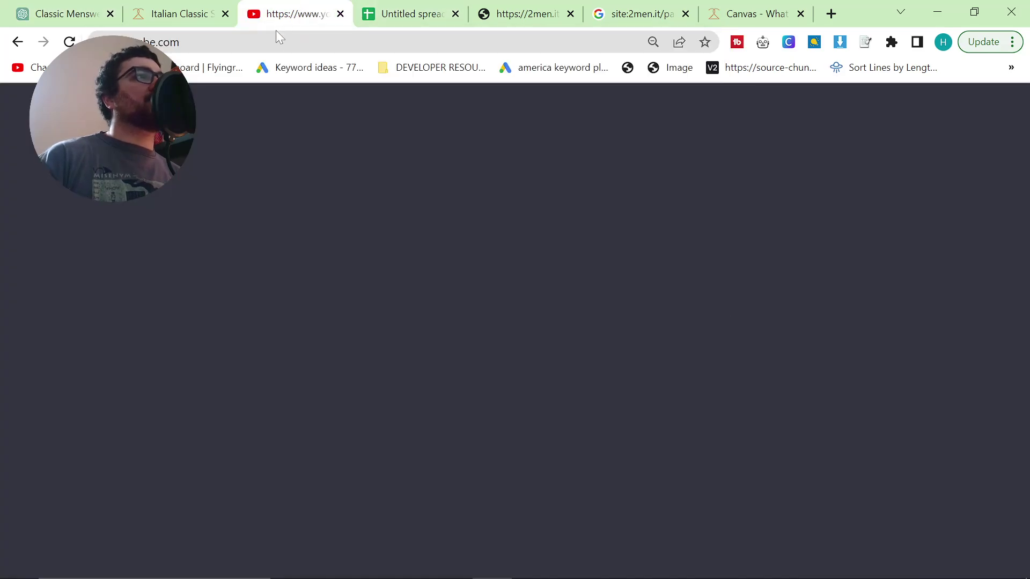
drag(264, 27, 149, 25)
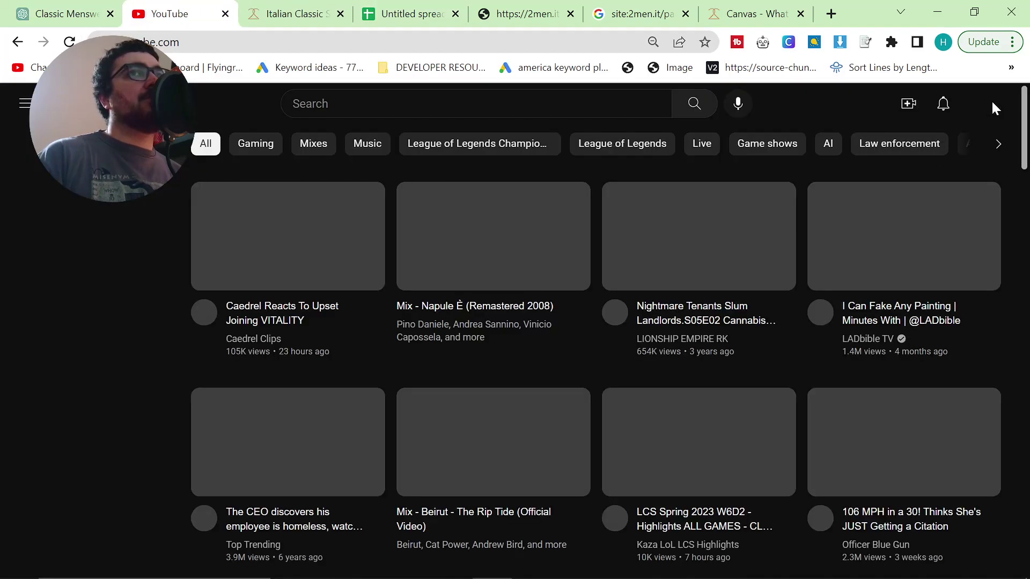
- Show your own channel's Videos page, then return to the Classic Menswear chat
click(987, 105)
click(888, 185)
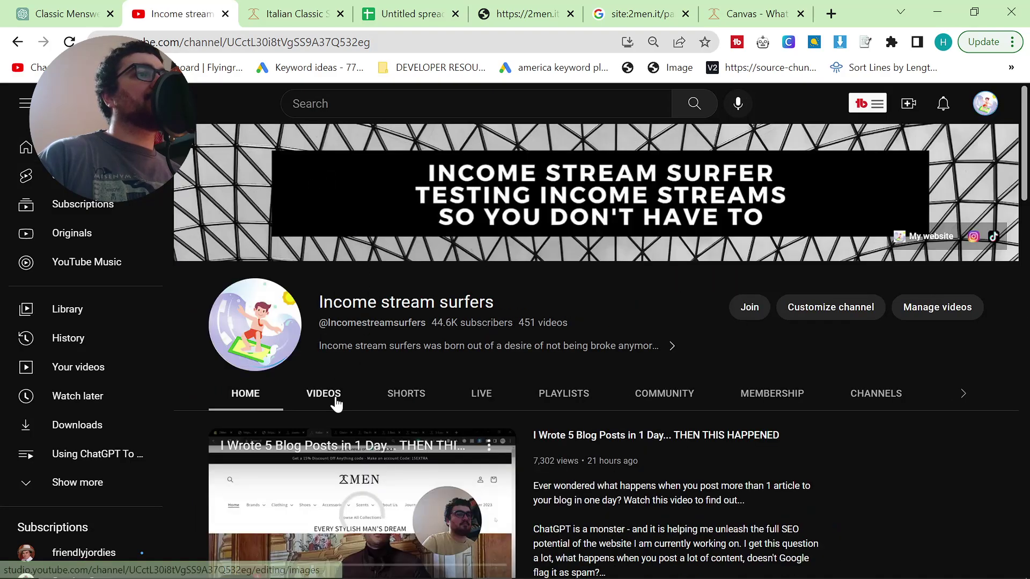
click(336, 403)
scroll(433, 332, down, 5)
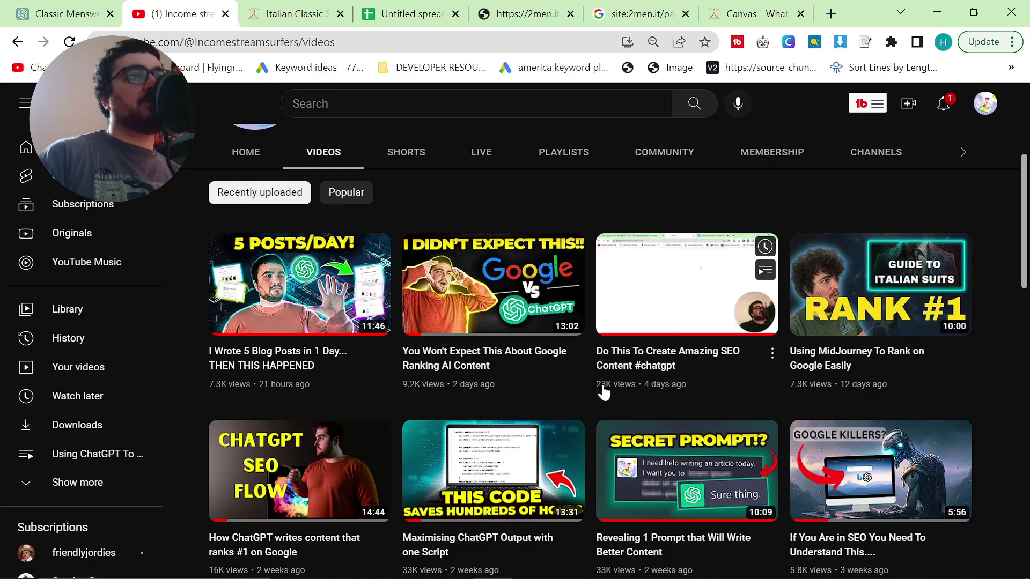
click(63, 14)
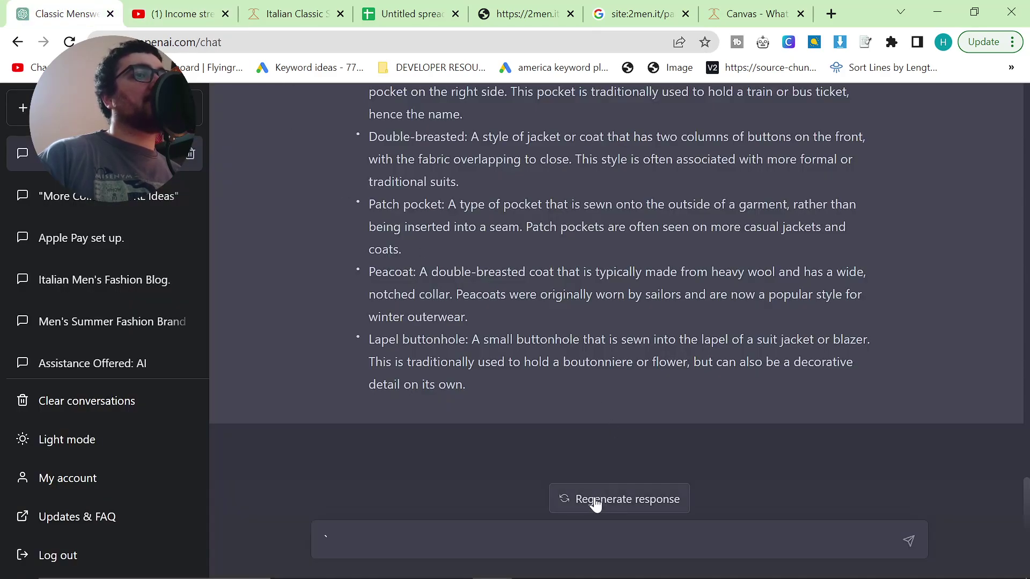
- Remove the stray backtick and send 'continue' to extend the glossary list
key(BackSpace)
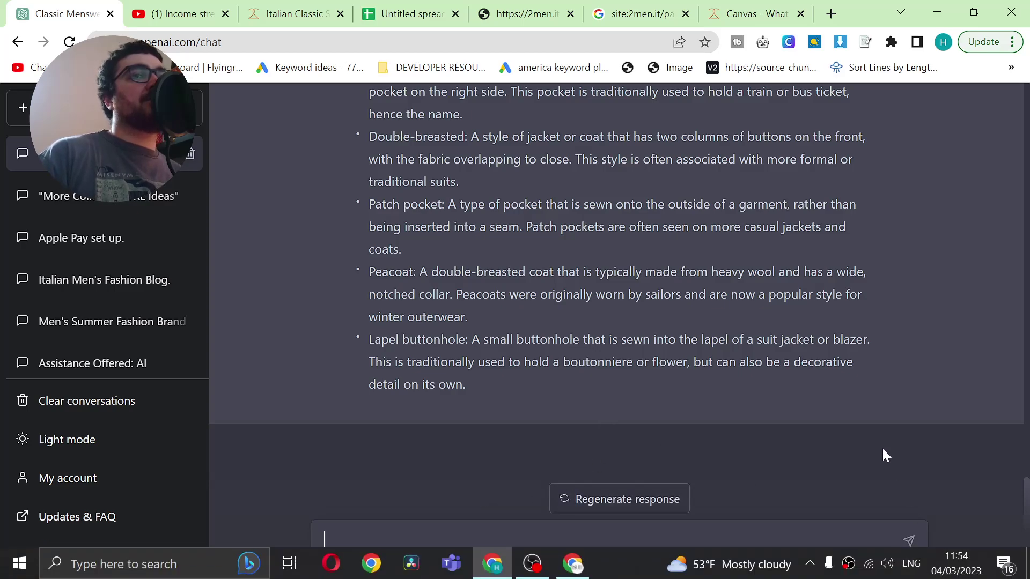
text(continue)
key(Return)
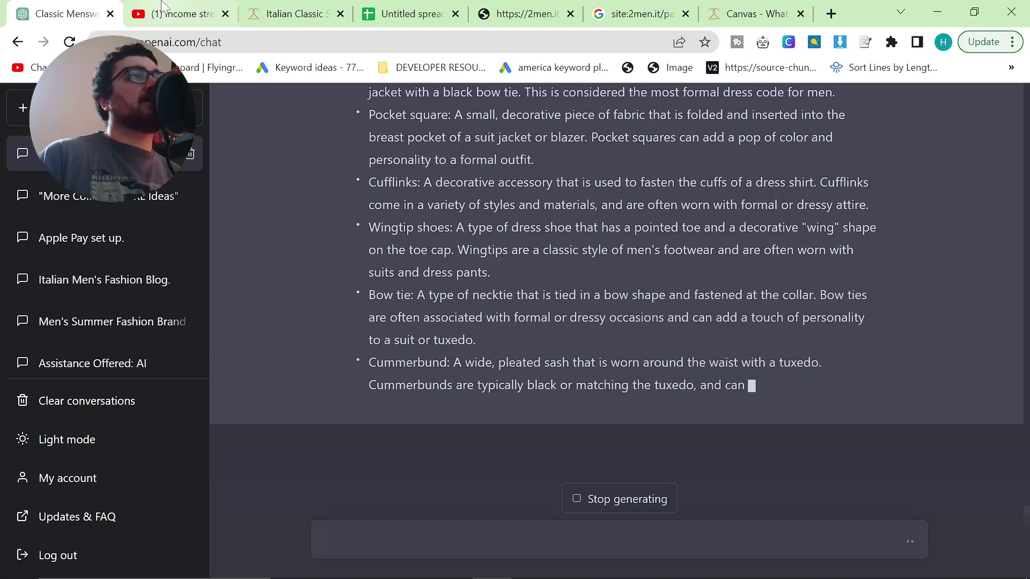
key(ctrl+Tab)
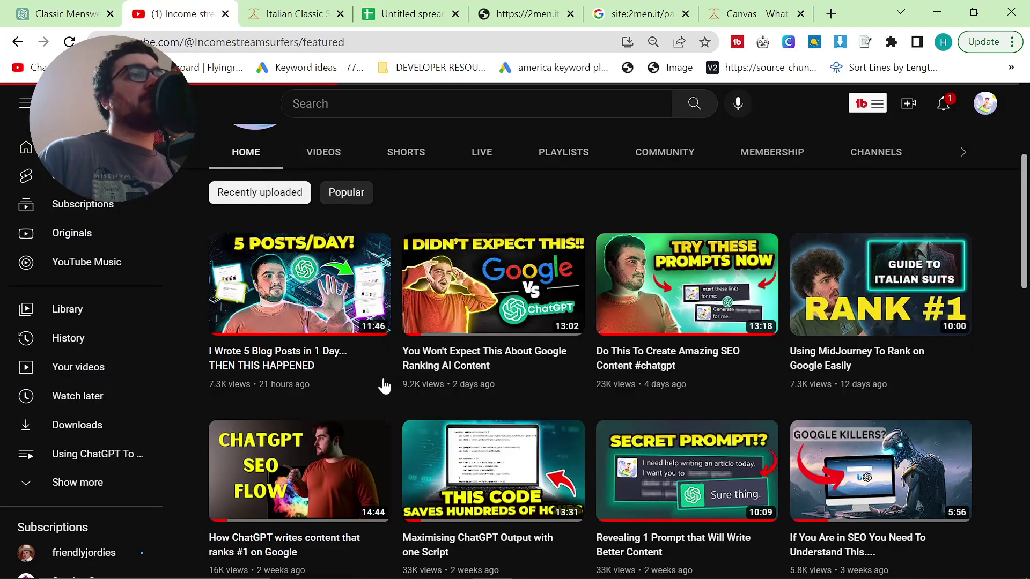
scroll(413, 481, down, 7)
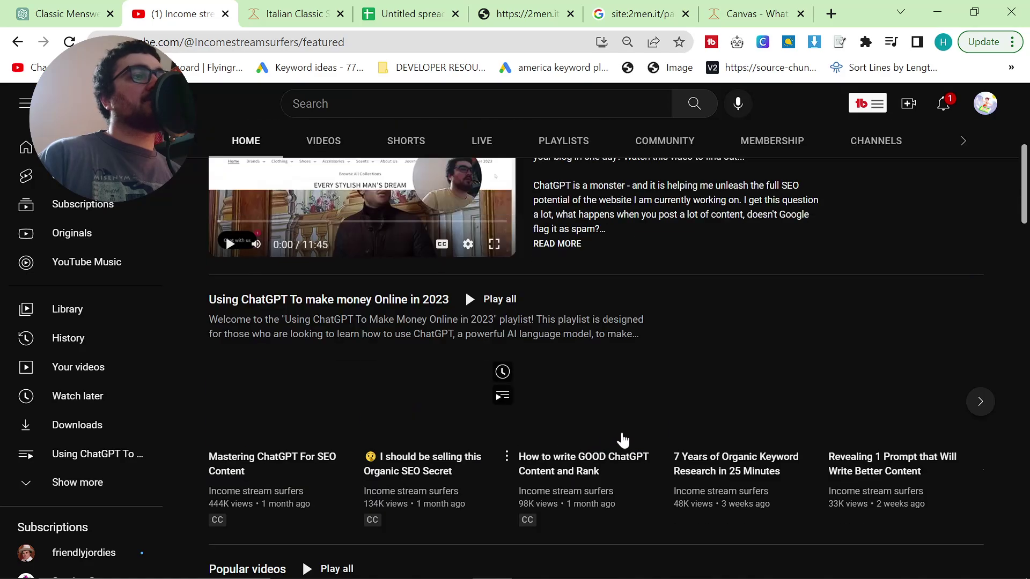
scroll(630, 440, down, 3)
scroll(664, 442, up, 2)
scroll(396, 375, up, 1)
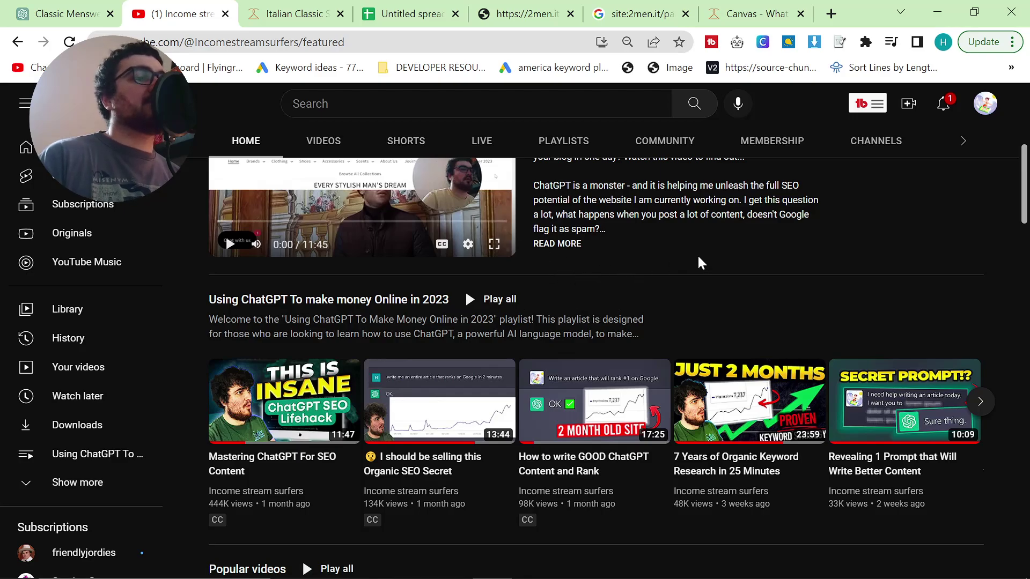
key(ctrl+shift+Tab)
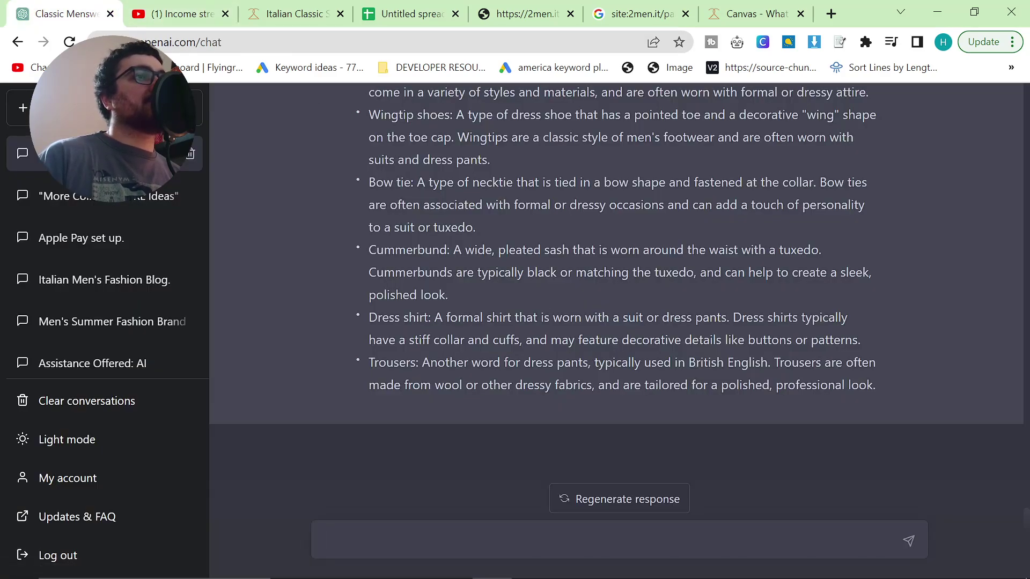